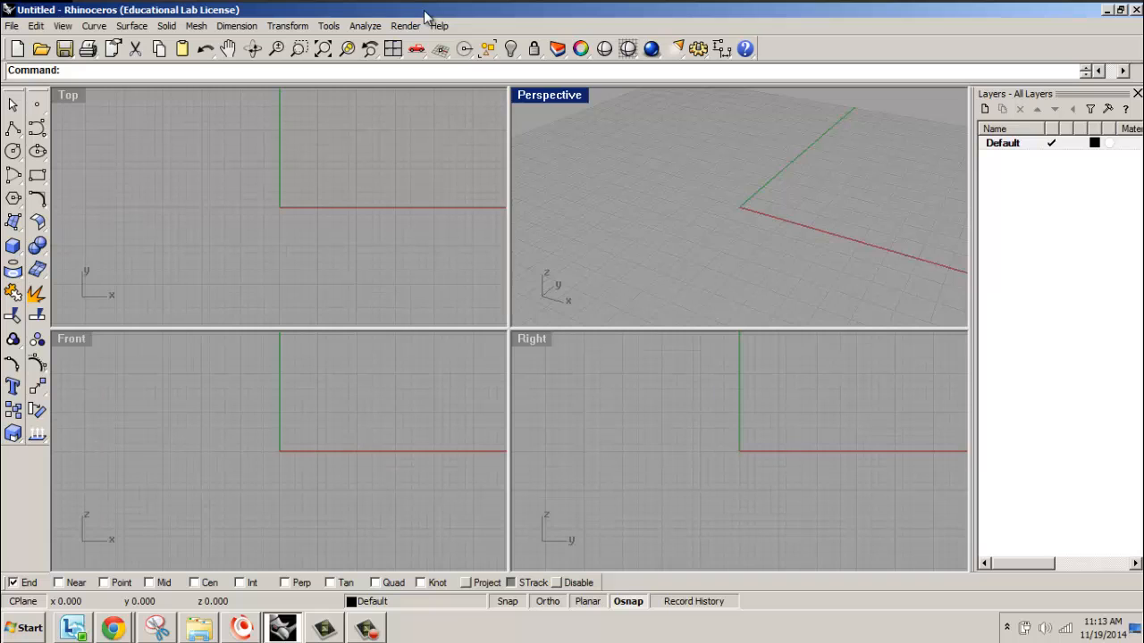
Switch to the Shapeways website in the browser and look through the 3D-printed rings and jewelry on its home page.
{"action": "key", "text": "alt+Tab"}
{"action": "key", "text": "alt+Tab"}
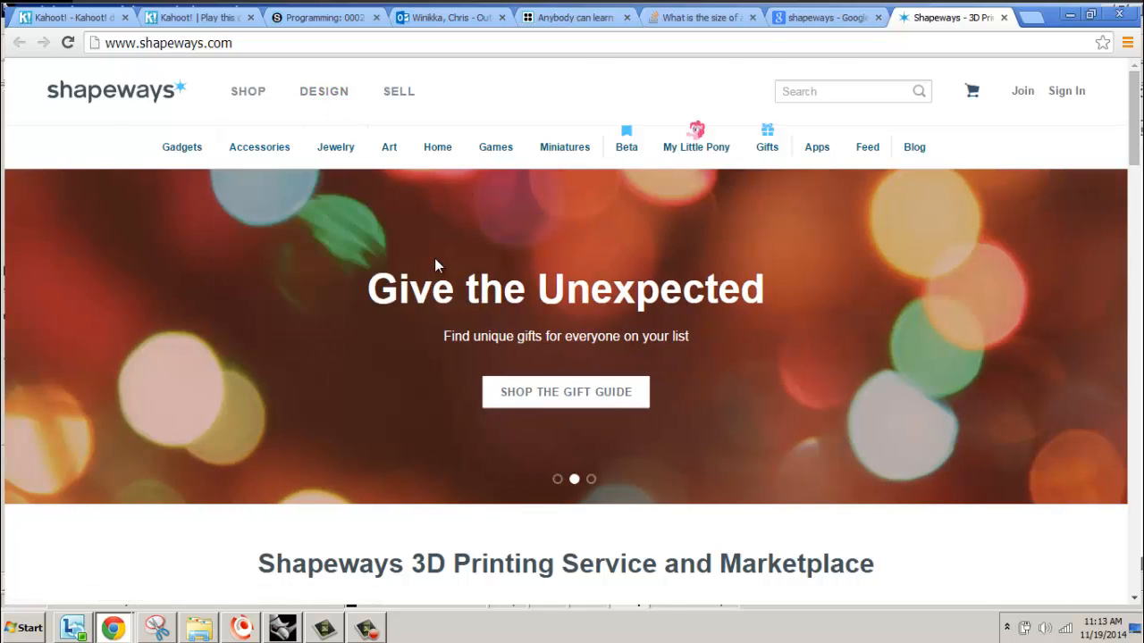
{"action": "scroll", "coordinate": [453, 308], "scroll_direction": "down", "scroll_amount": 1}
{"action": "scroll", "coordinate": [610, 527], "scroll_direction": "down", "scroll_amount": 1}
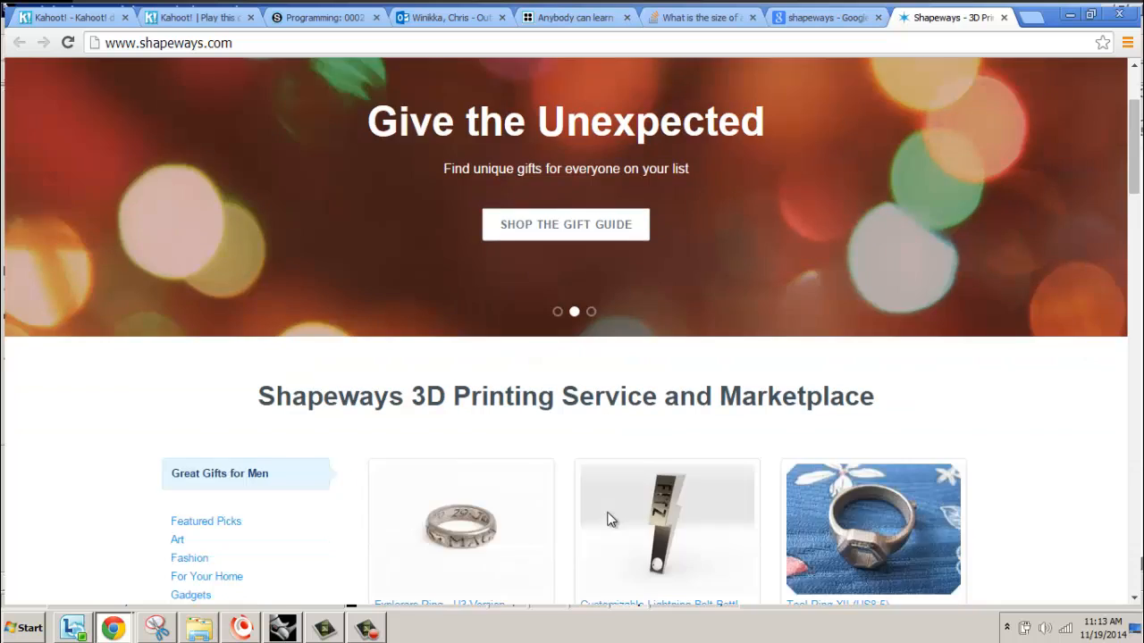
{"action": "scroll", "coordinate": [609, 520], "scroll_direction": "down", "scroll_amount": 3}
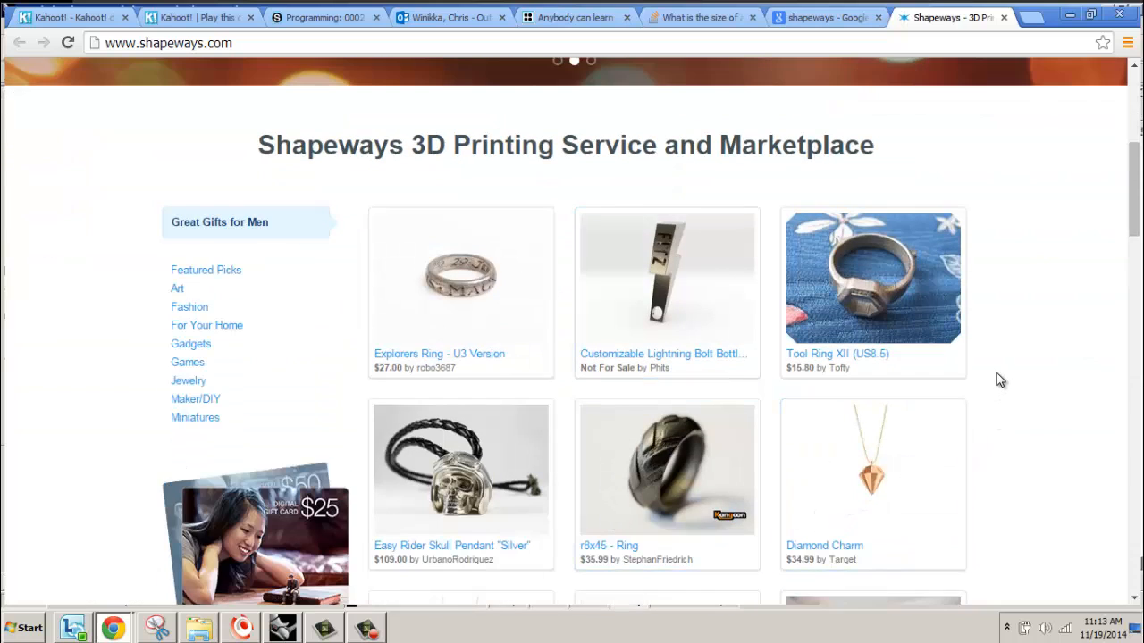
{"action": "scroll", "coordinate": [1000, 380], "scroll_direction": "down", "scroll_amount": 3}
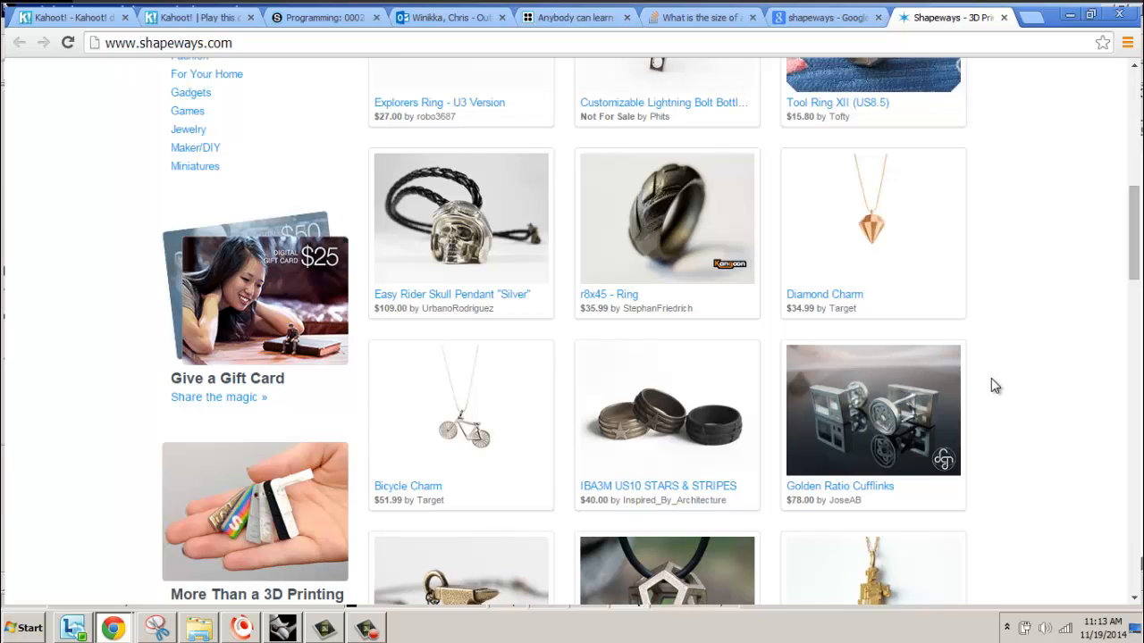
{"action": "scroll", "coordinate": [991, 378], "scroll_direction": "up", "scroll_amount": 7}
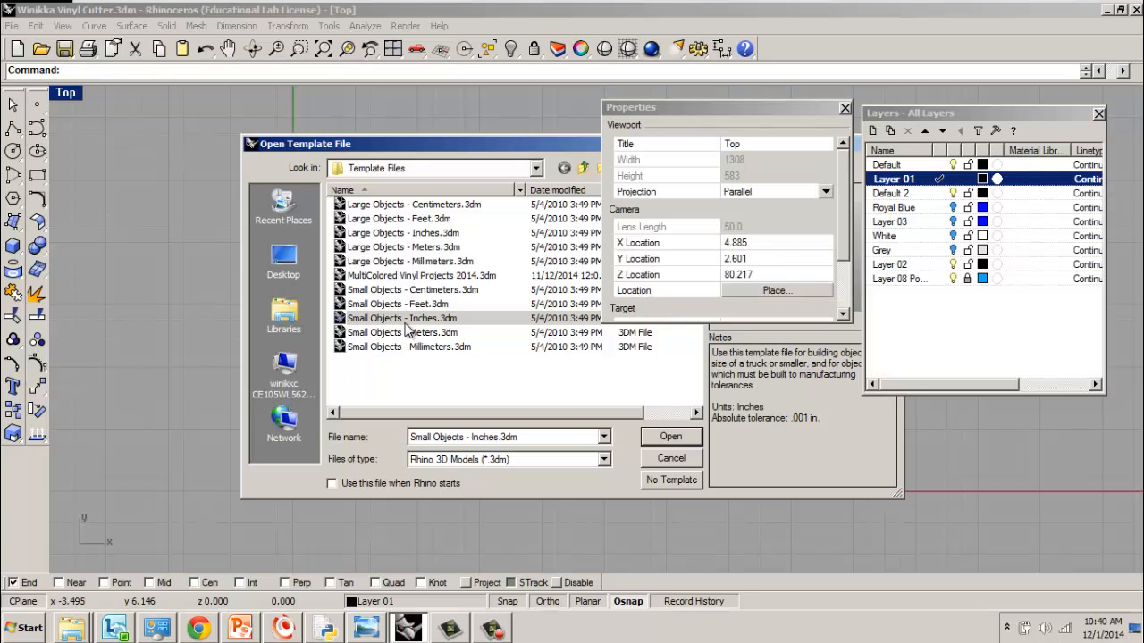
Start a new model from the Small Objects - Inches template and close the Properties and Layers windows.
{"action": "left_click", "coordinate": [665, 438]}
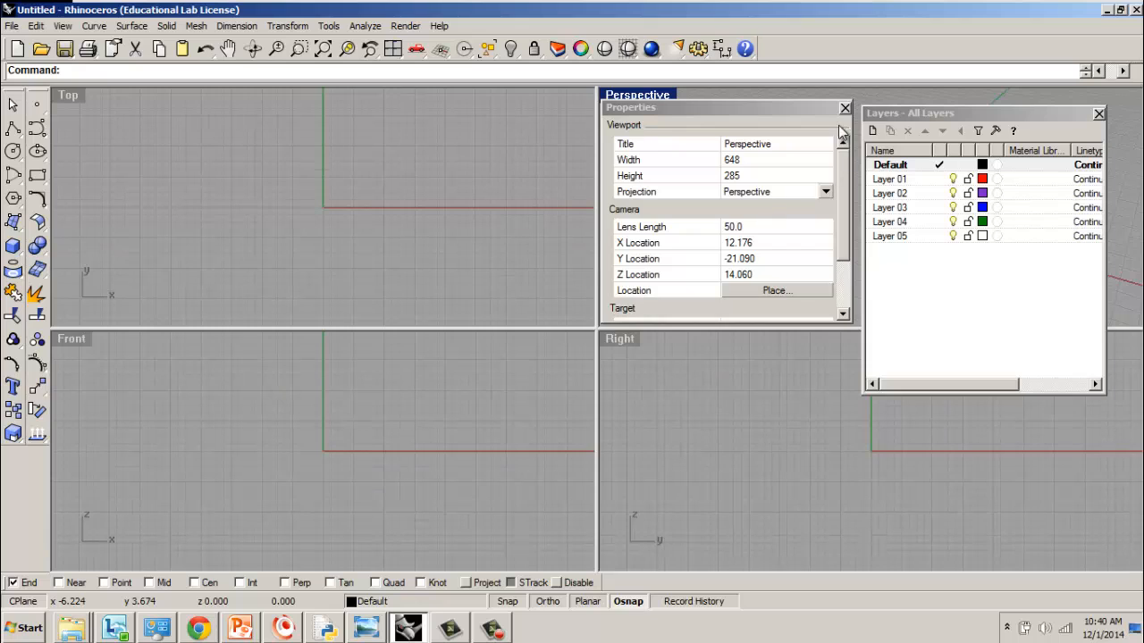
{"action": "left_click", "coordinate": [844, 108]}
{"action": "left_click", "coordinate": [1098, 114]}
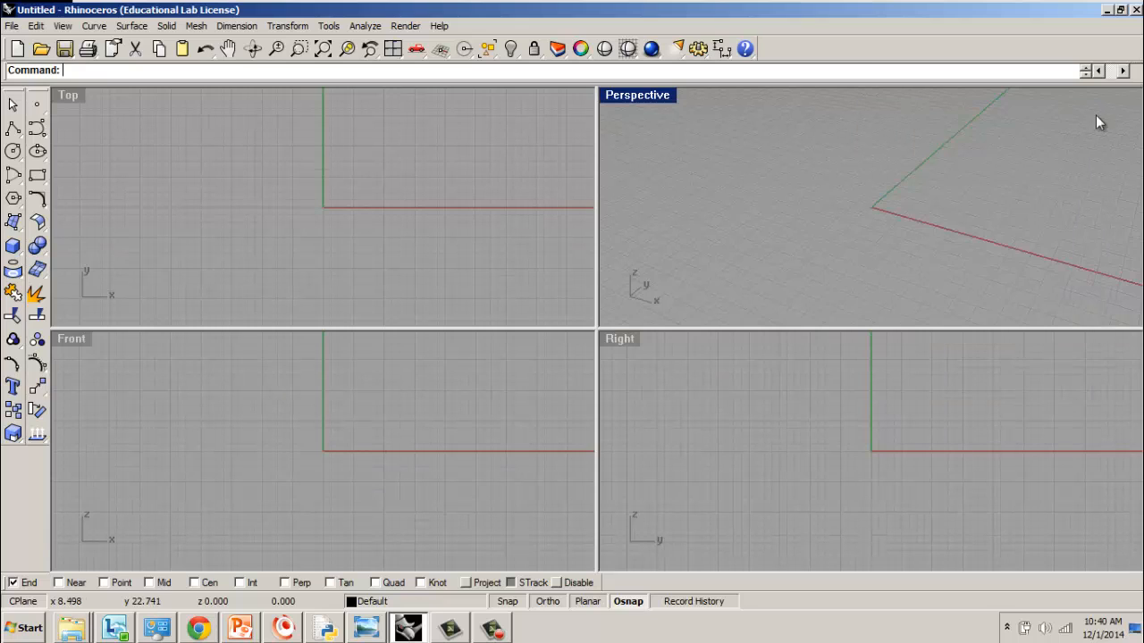
Draw a circle in the Top view centred on the origin (0) with a diameter of 0.783 inches.
{"action": "left_click", "coordinate": [341, 201]}
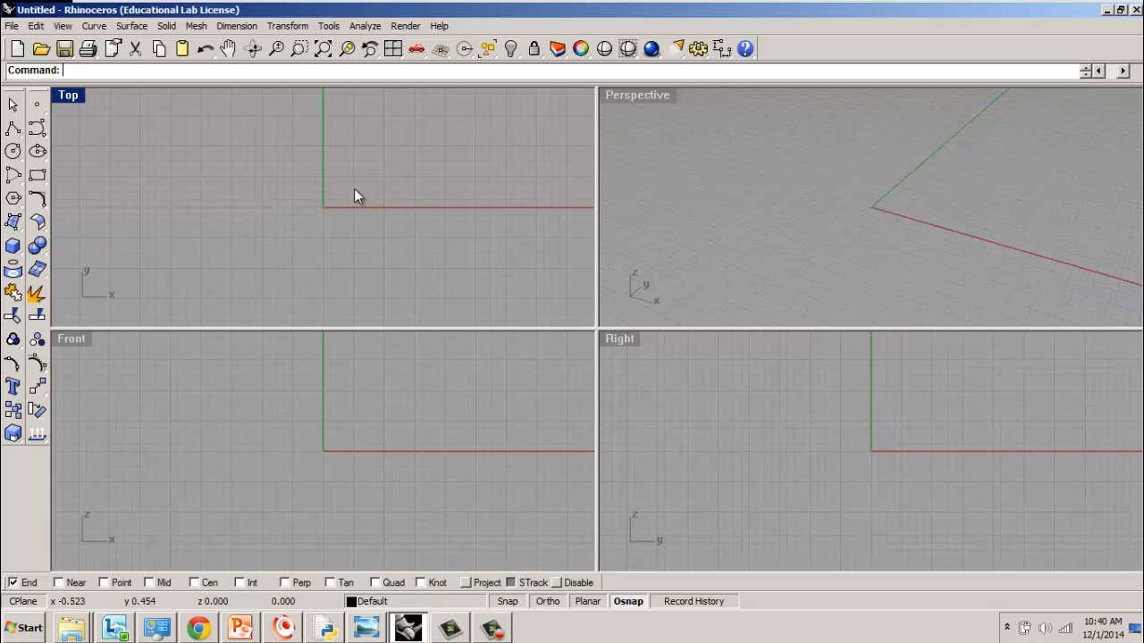
{"action": "right_click_drag", "start_coordinate": [354, 188], "coordinate": [198, 255]}
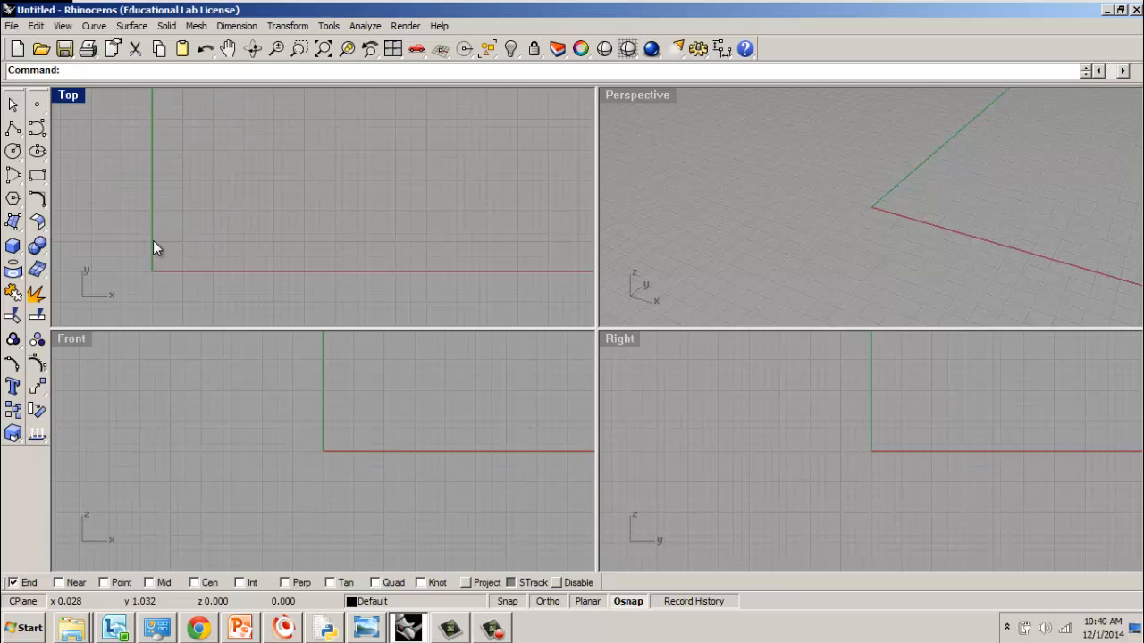
{"action": "right_click_drag", "start_coordinate": [179, 248], "coordinate": [248, 200]}
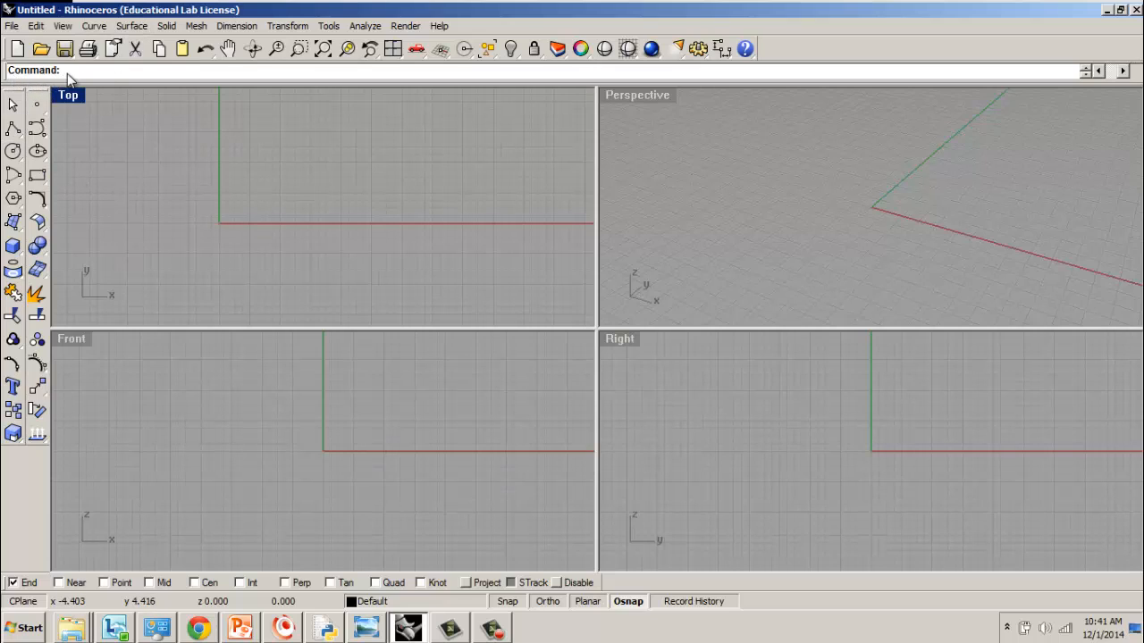
{"action": "left_click", "coordinate": [13, 153]}
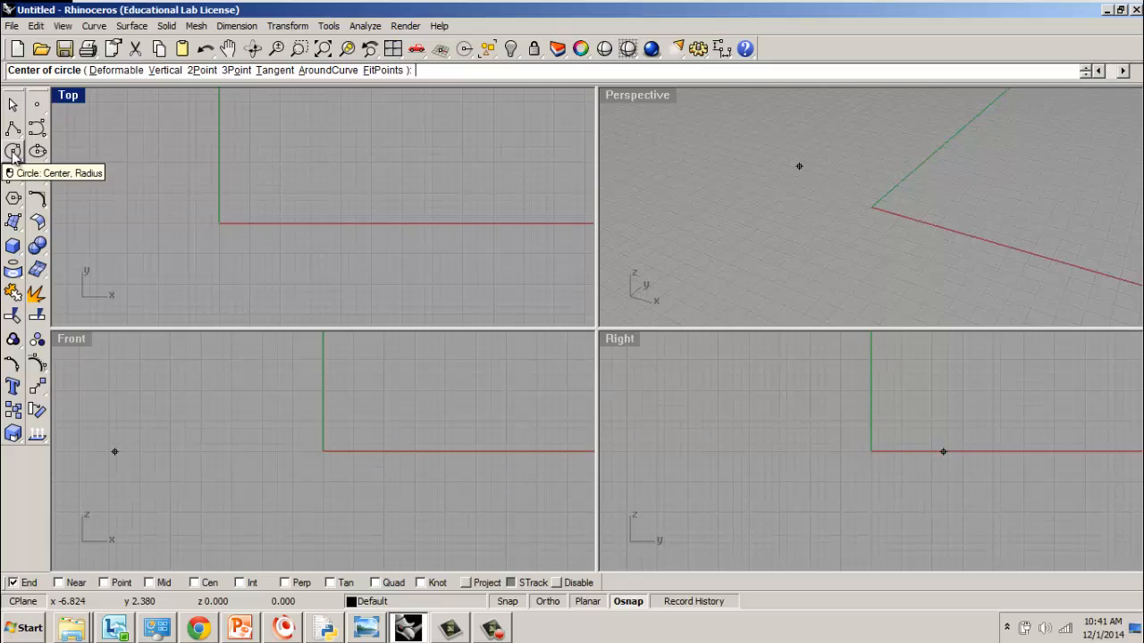
{"action": "type", "text": "0"}
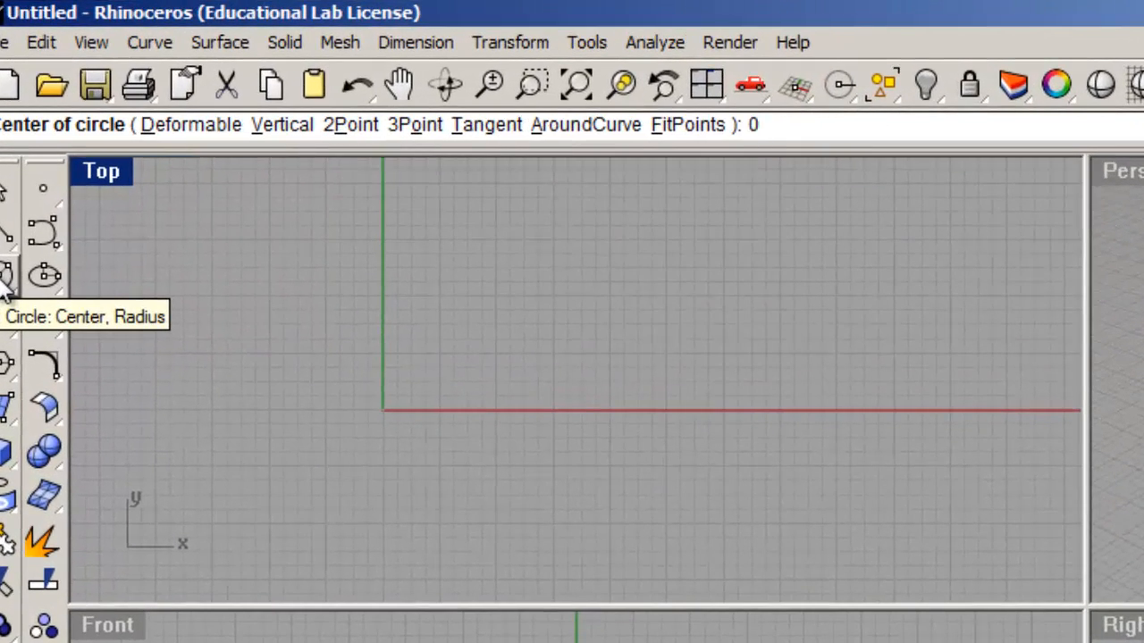
{"action": "key", "text": "Return"}
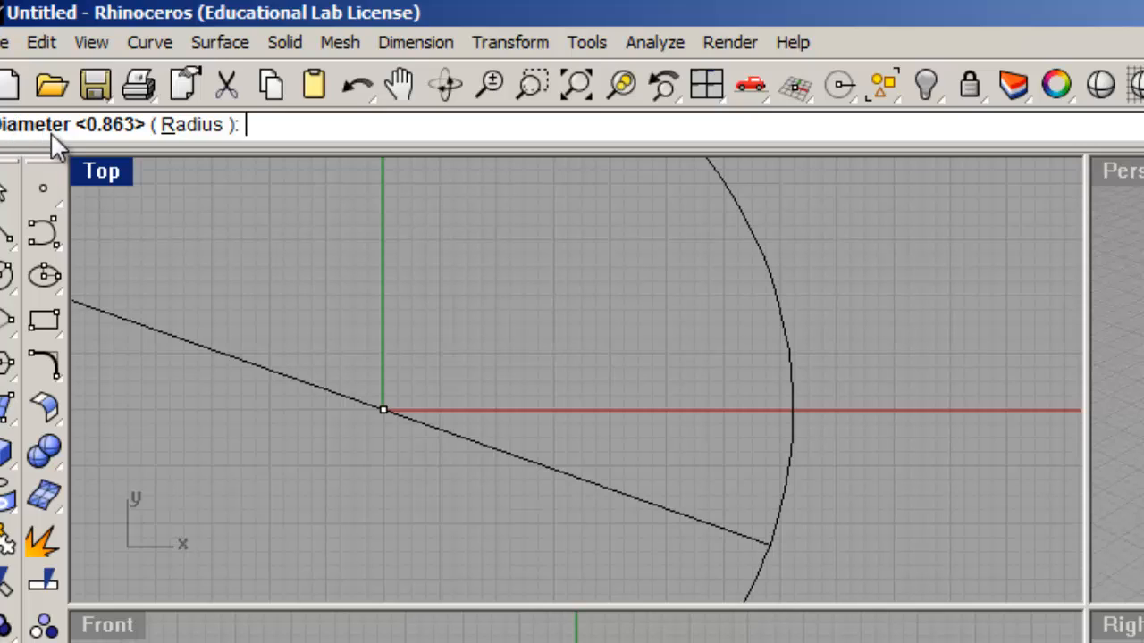
{"action": "left_click", "coordinate": [187, 129]}
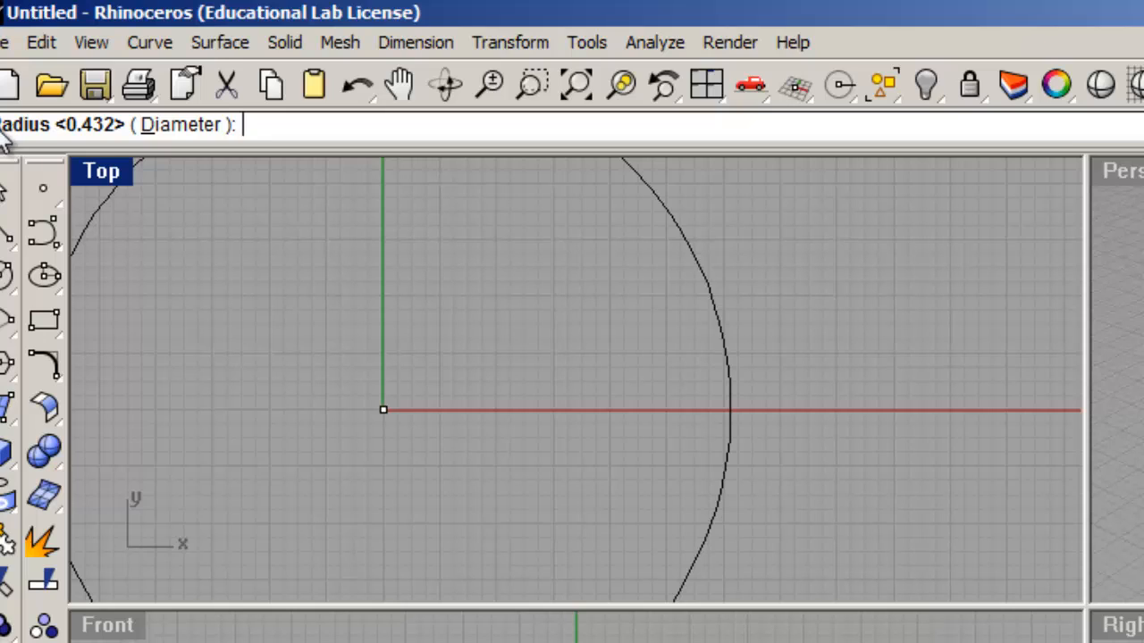
{"action": "left_click", "coordinate": [183, 134]}
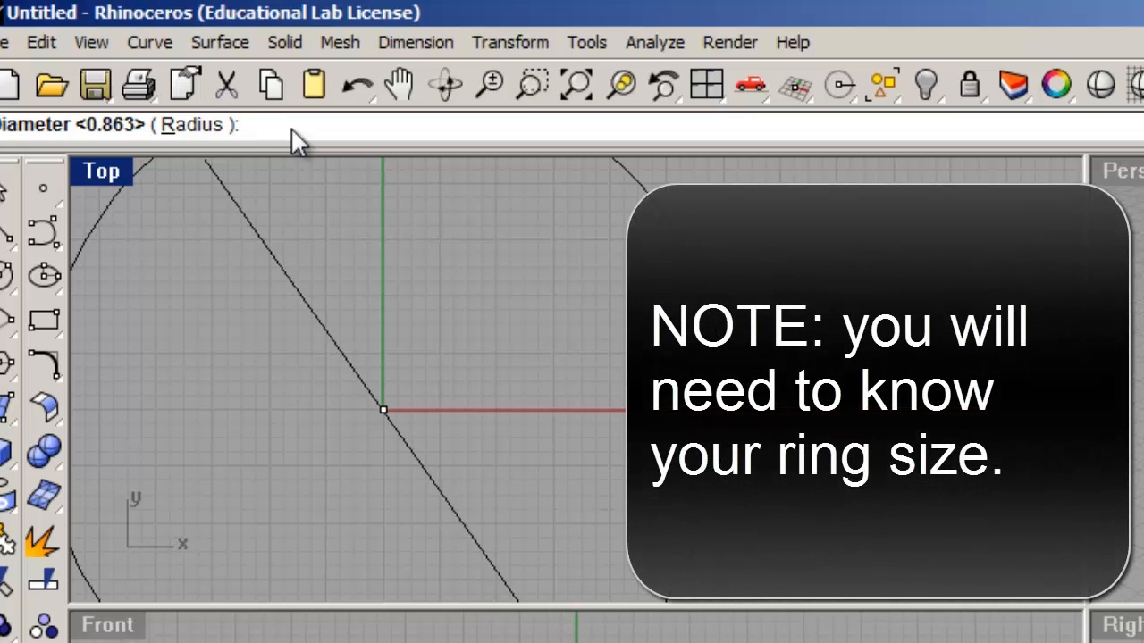
{"action": "type", "text": "0.783"}
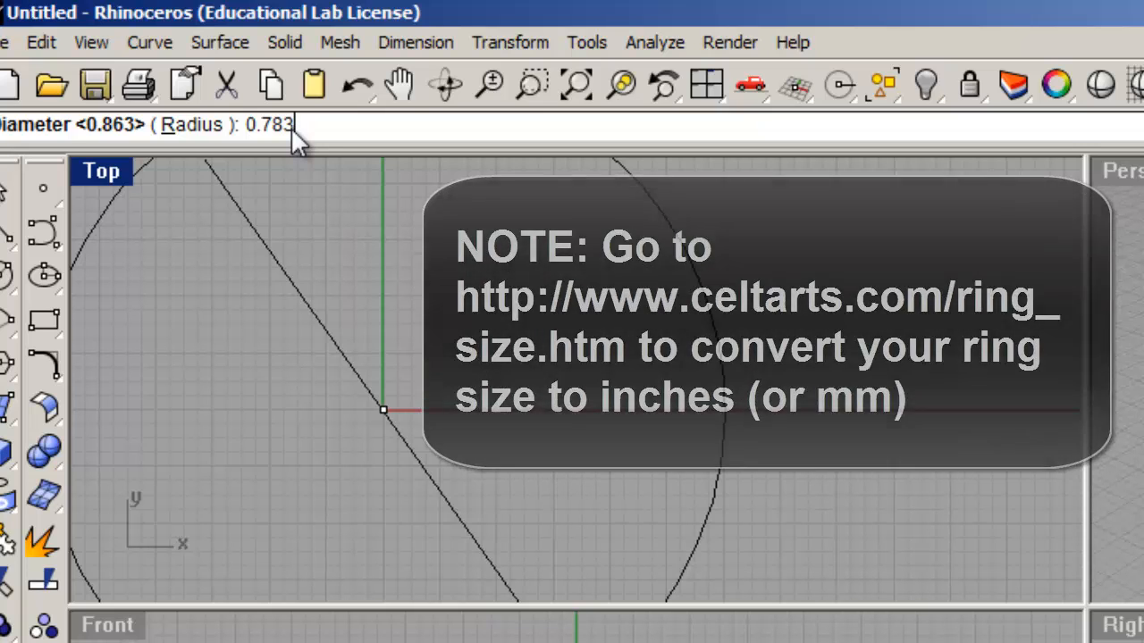
{"action": "key", "text": "Return"}
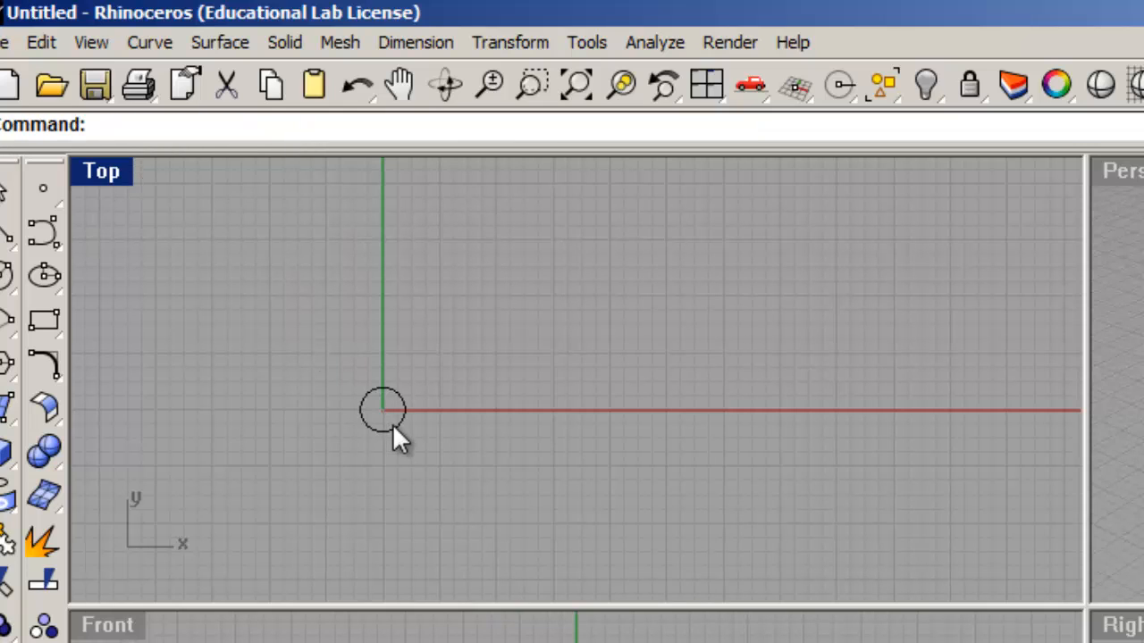
Check the circle's size with a diameter dimension placed beside it and delete that dimension.
{"action": "scroll", "coordinate": [392, 424], "scroll_direction": "up", "scroll_amount": 3}
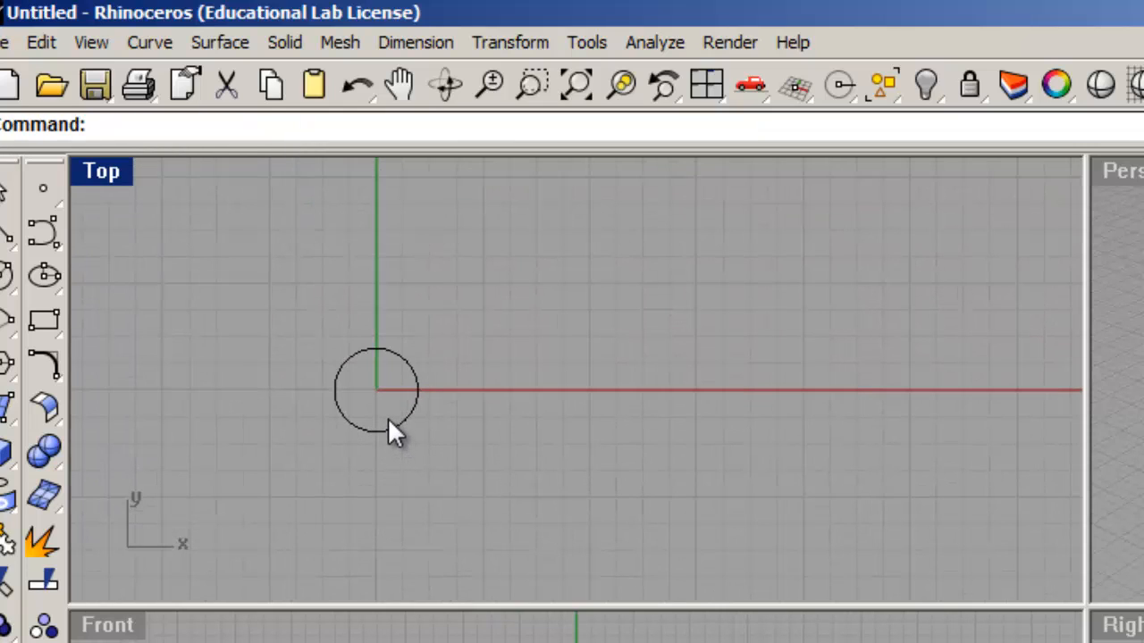
{"action": "left_click", "coordinate": [385, 424]}
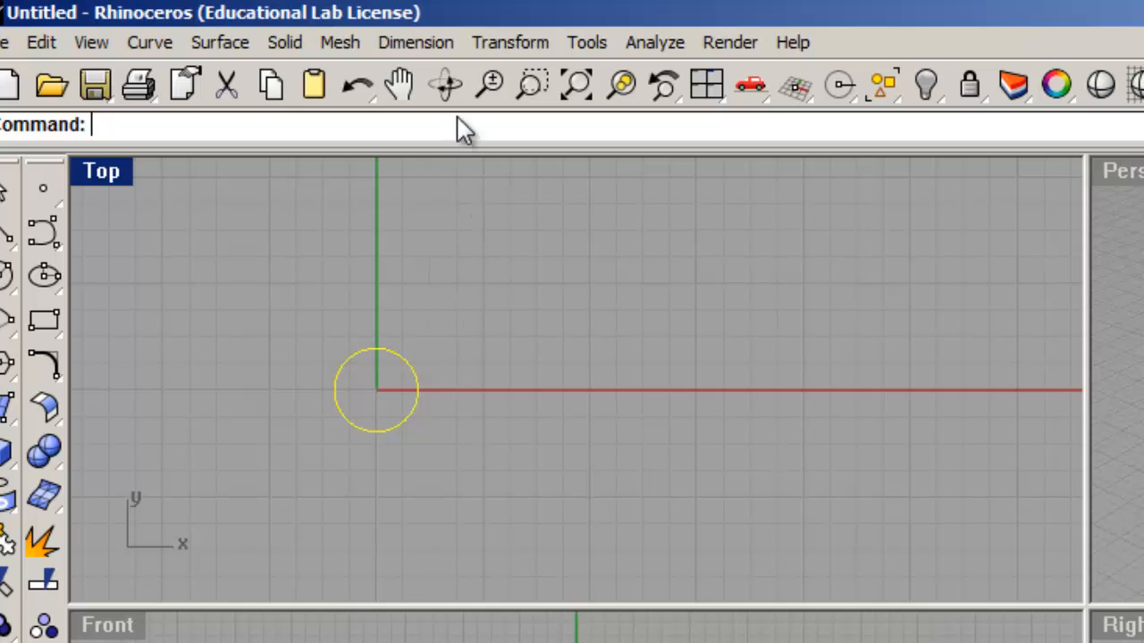
{"action": "left_click", "coordinate": [411, 43]}
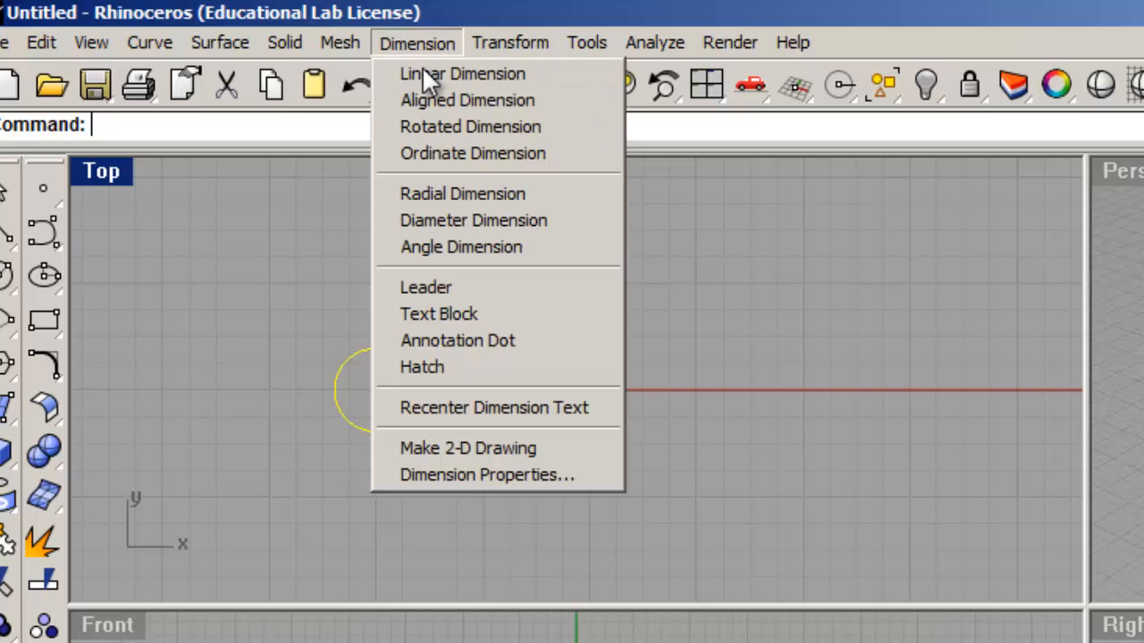
{"action": "left_click", "coordinate": [491, 220]}
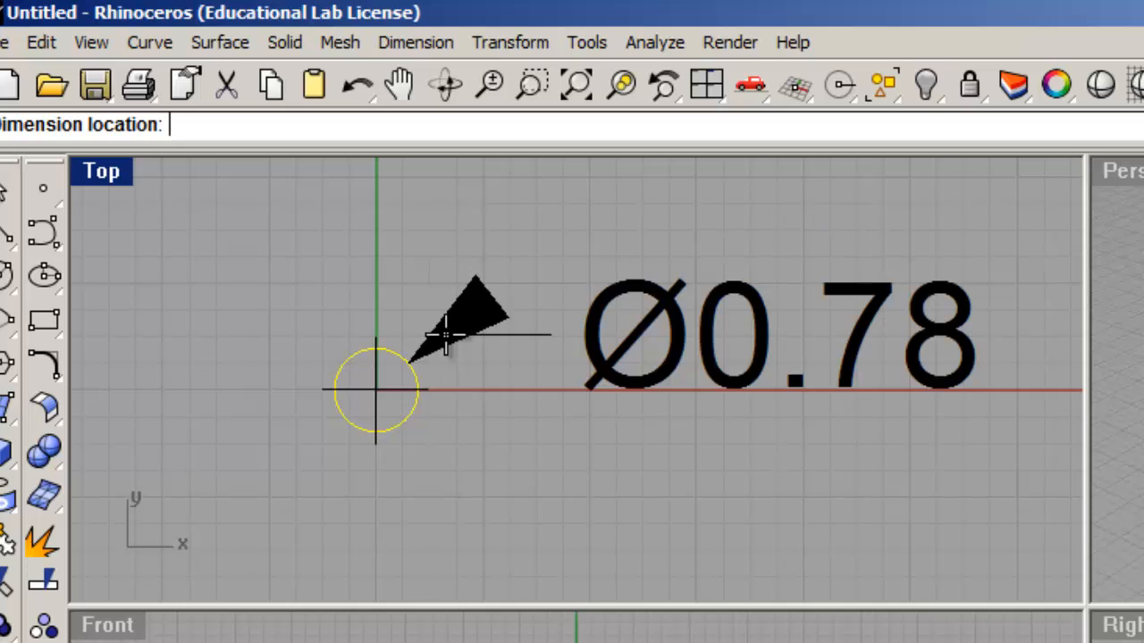
{"action": "left_click", "coordinate": [445, 334]}
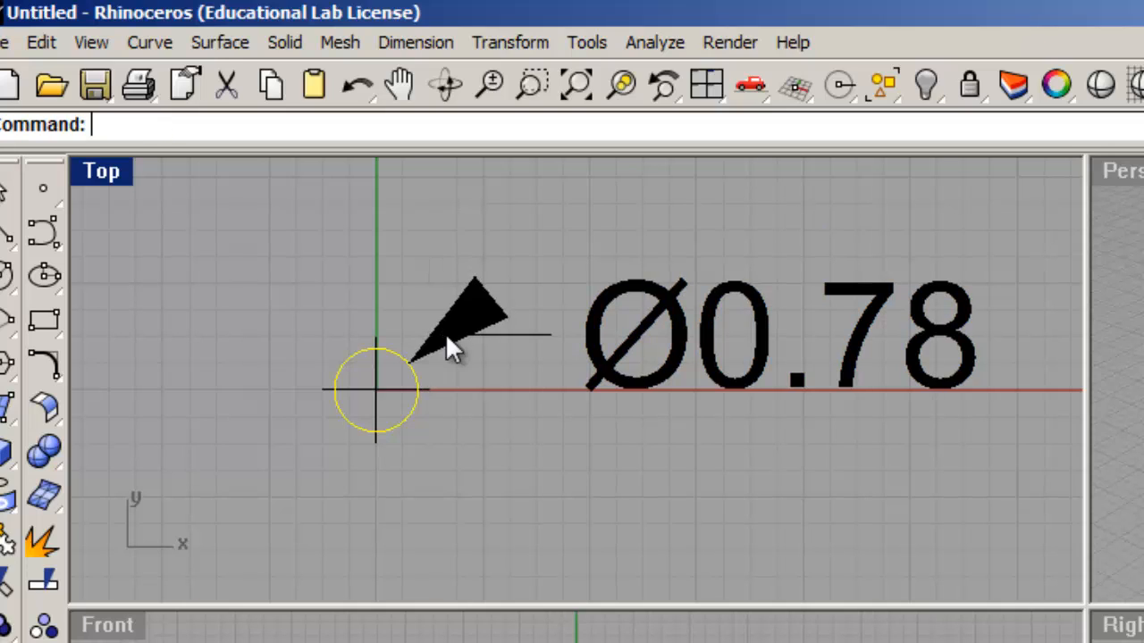
{"action": "left_click", "coordinate": [445, 333]}
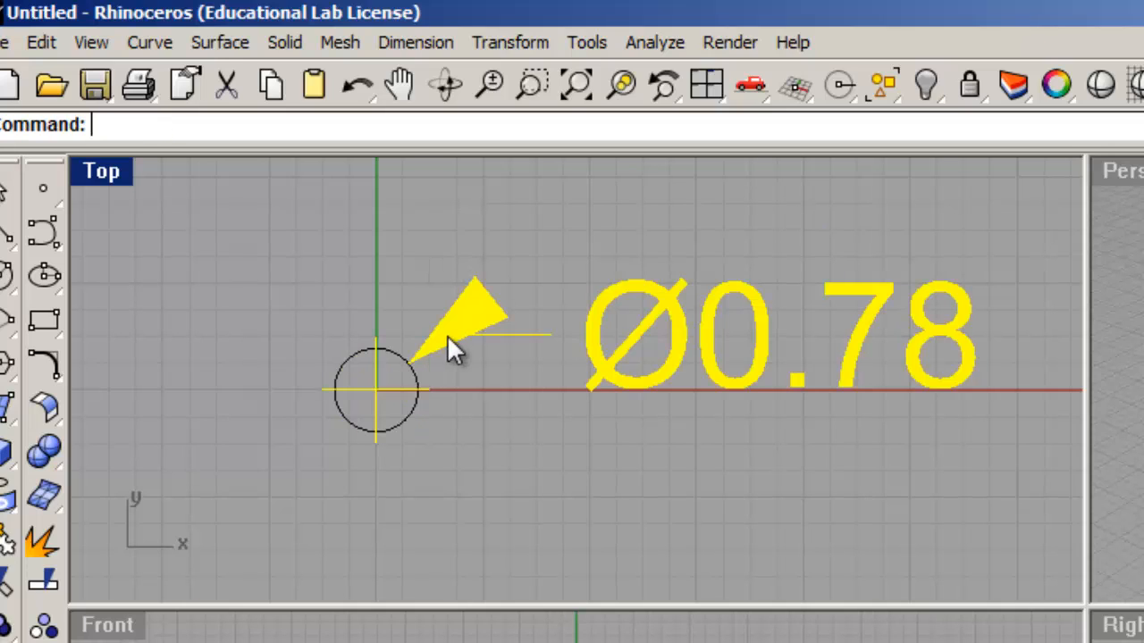
{"action": "key", "text": "Delete"}
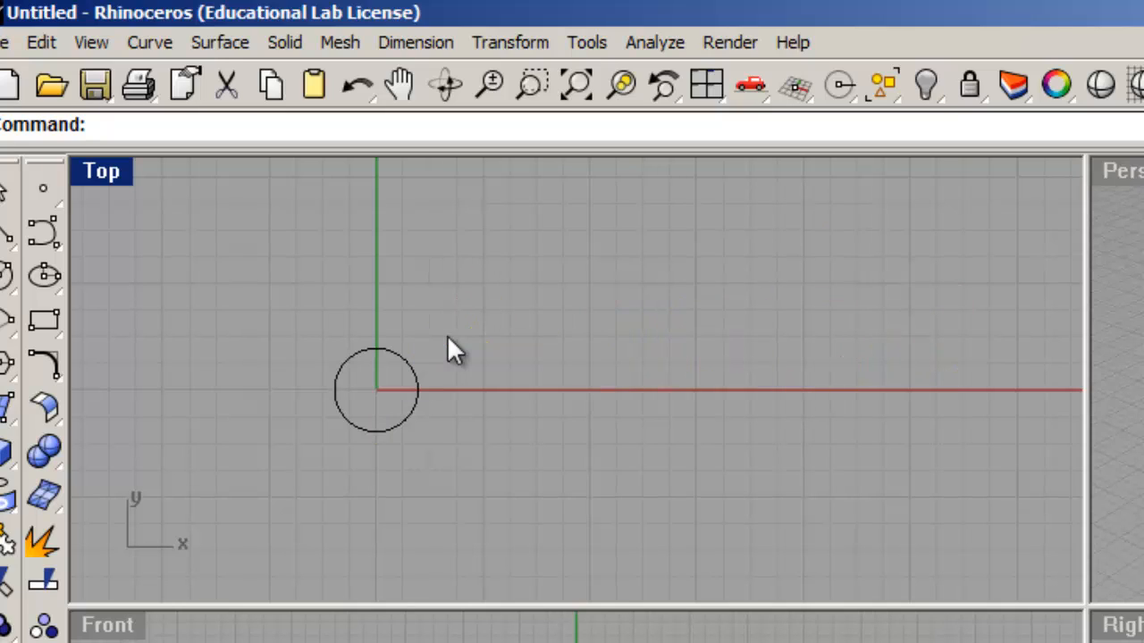
Draw a second, concentric circle centred on the origin (0) with a diameter of 0.863 inches.
{"action": "left_click", "coordinate": [408, 361]}
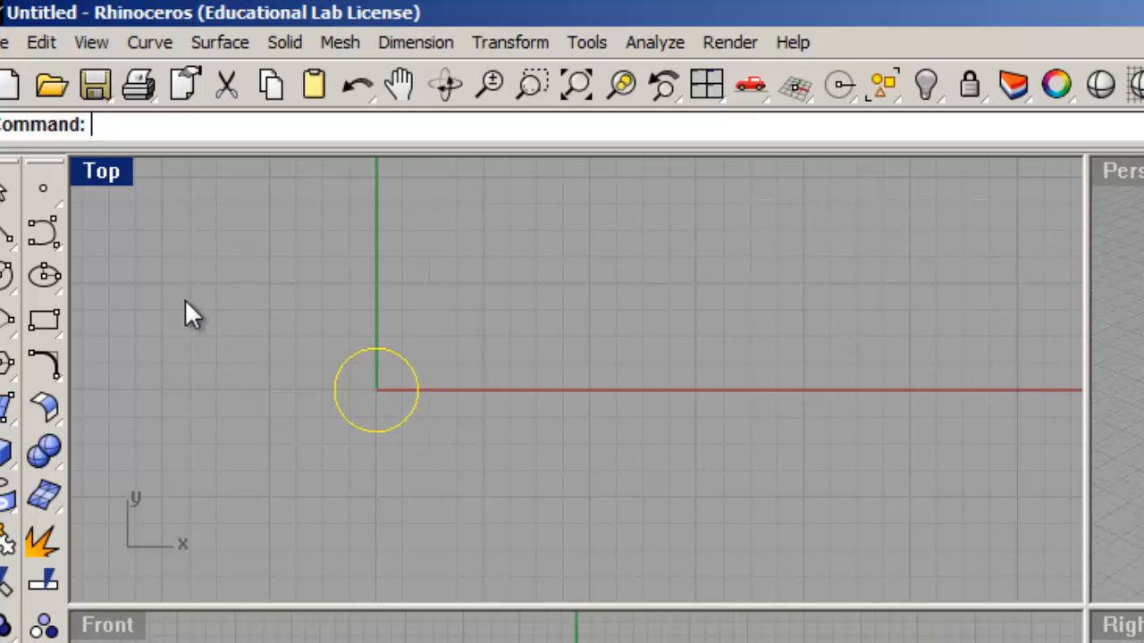
{"action": "type", "text": "Circle"}
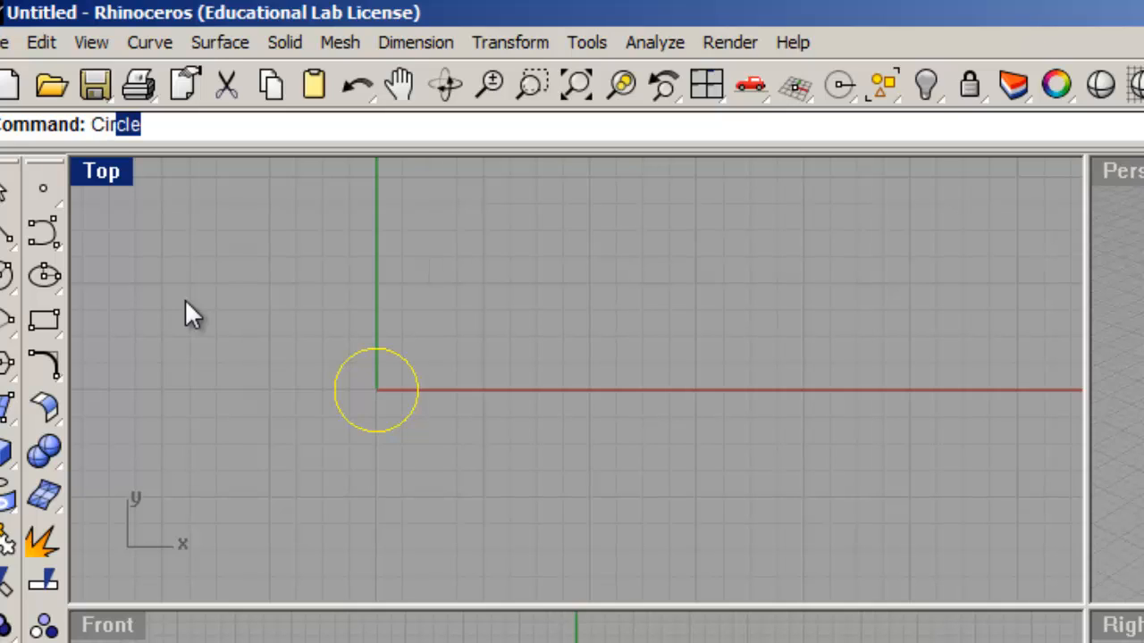
{"action": "key", "text": "Return"}
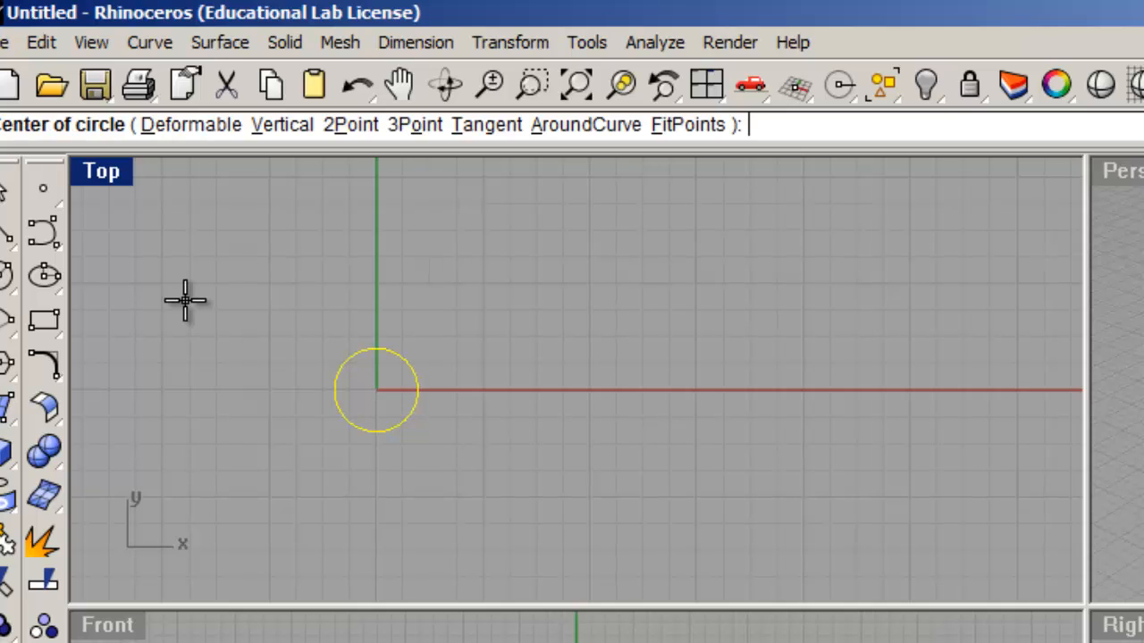
{"action": "type", "text": "0"}
{"action": "key", "text": "Return"}
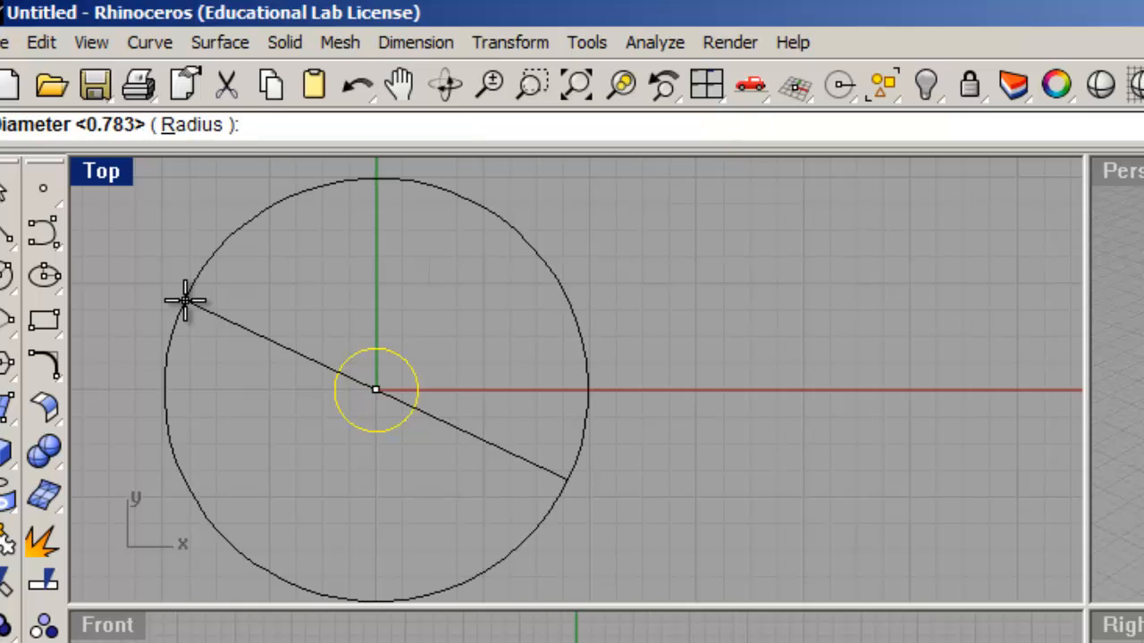
{"action": "type", "text": "0.863"}
{"action": "key", "text": "Return"}
{"action": "scroll", "coordinate": [309, 375], "scroll_direction": "up", "scroll_amount": 4}
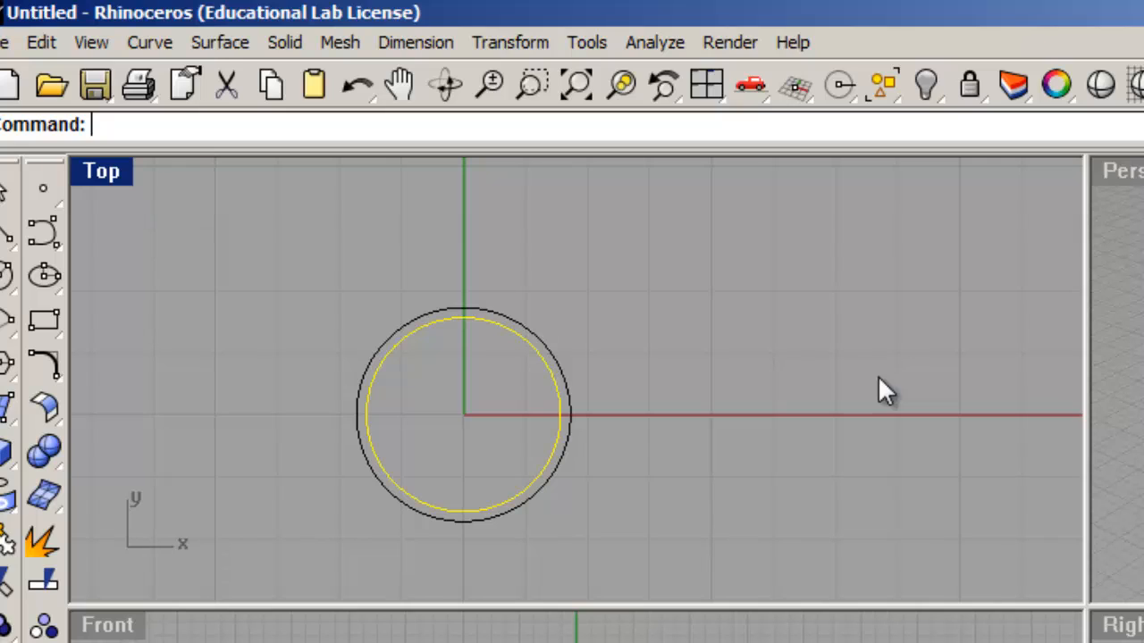
{"action": "left_click", "coordinate": [535, 326]}
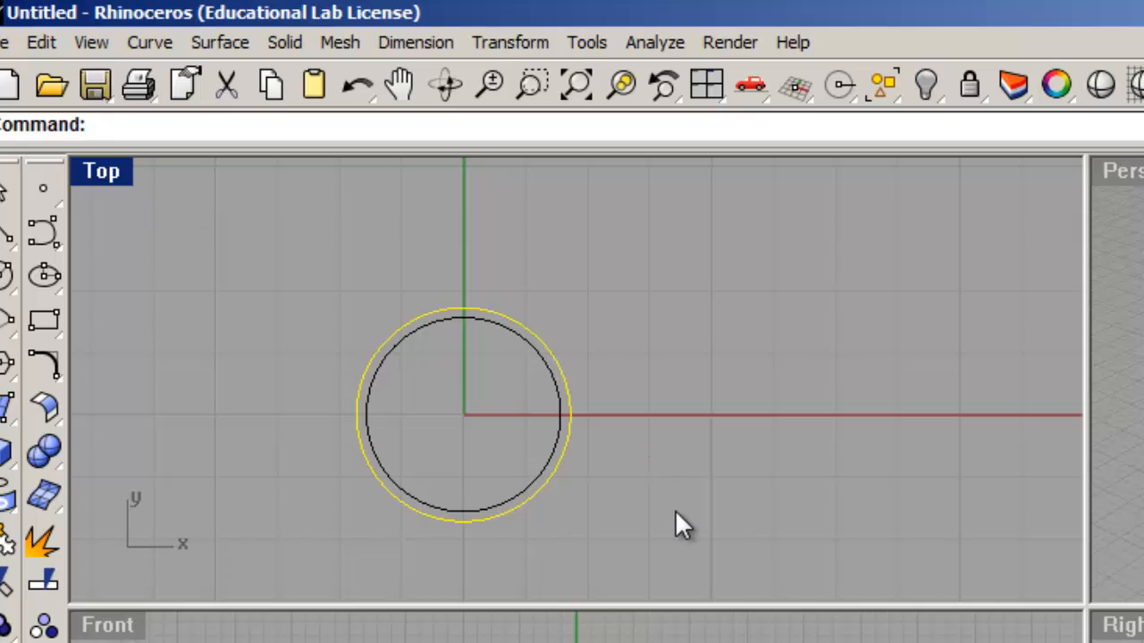
{"action": "scroll", "coordinate": [670, 496], "scroll_direction": "down", "scroll_amount": 3}
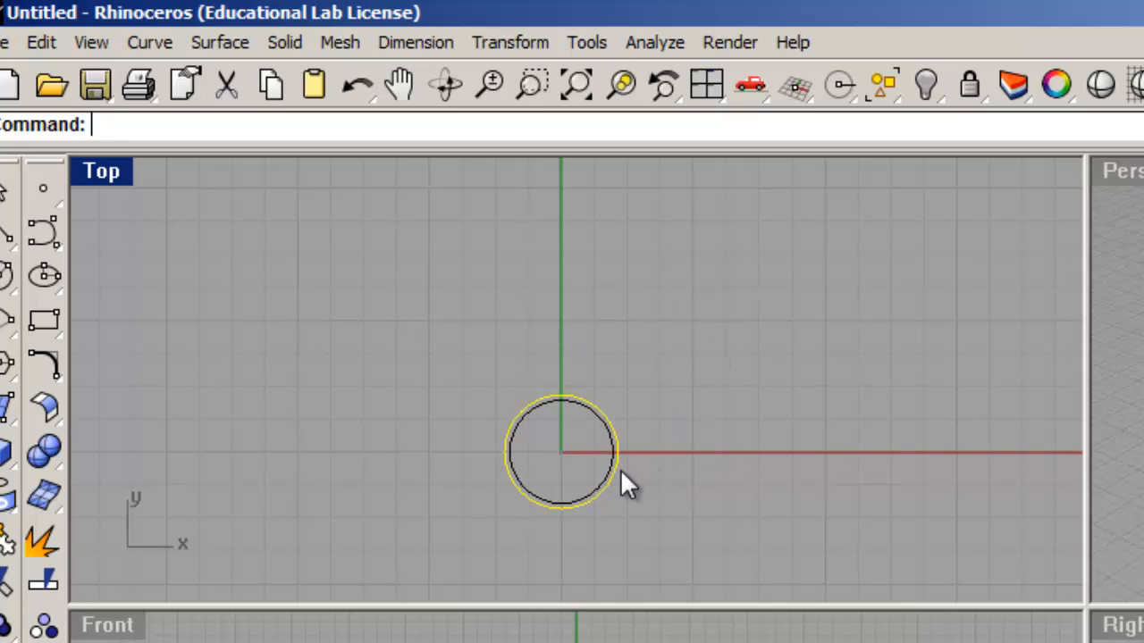
{"action": "scroll", "coordinate": [553, 479], "scroll_direction": "up", "scroll_amount": 2}
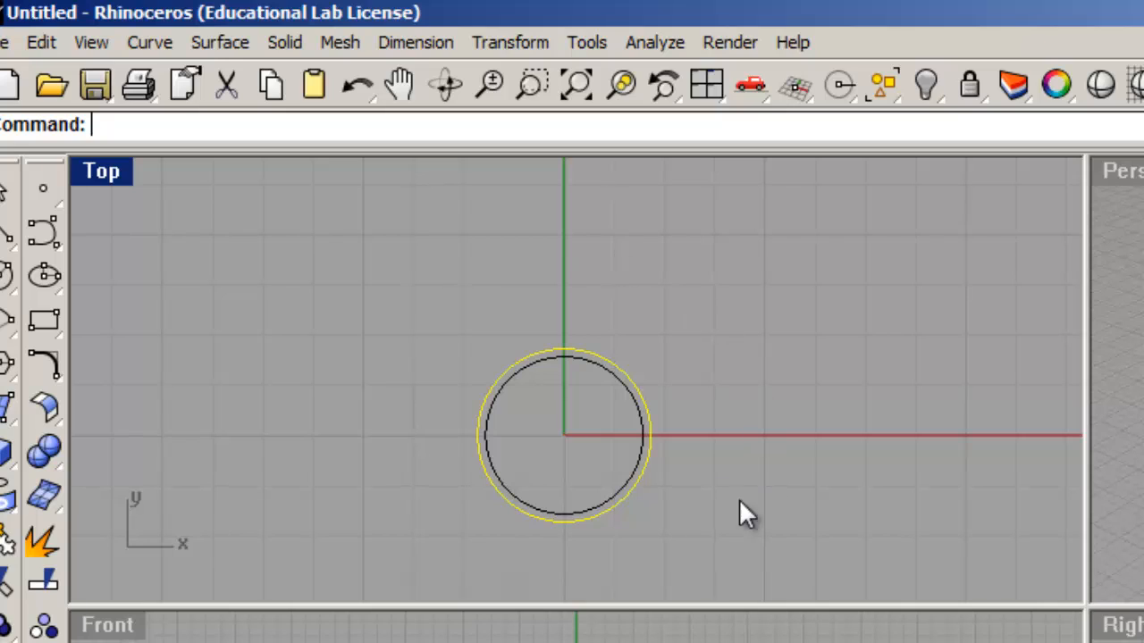
{"action": "left_click", "coordinate": [411, 331]}
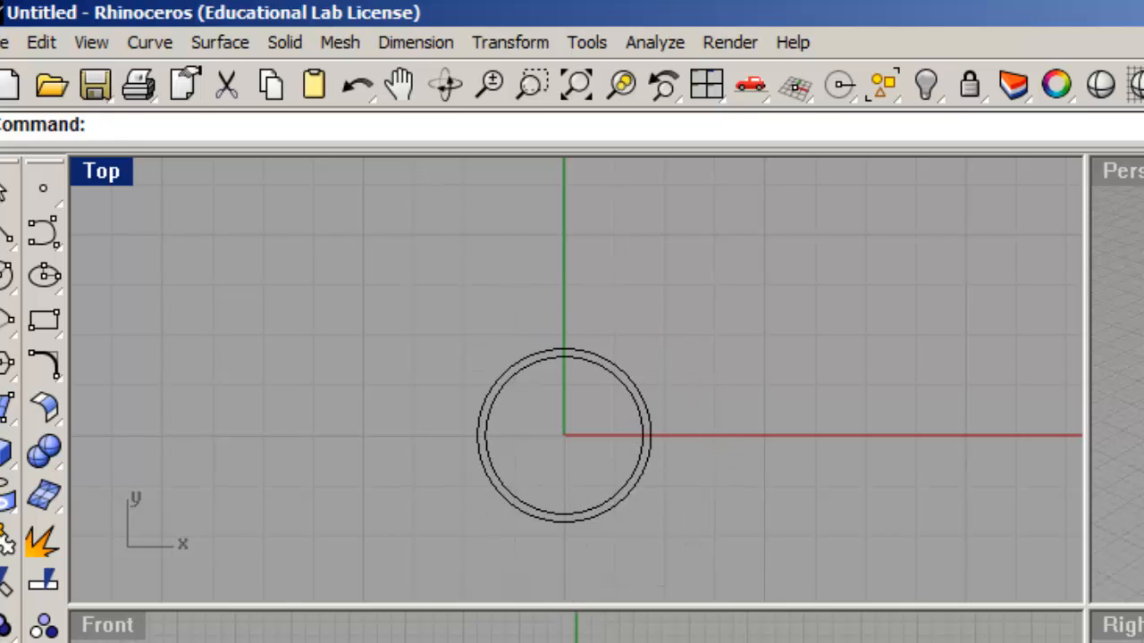
{"action": "scroll", "coordinate": [571, 639], "scroll_direction": "up", "scroll_amount": 4}
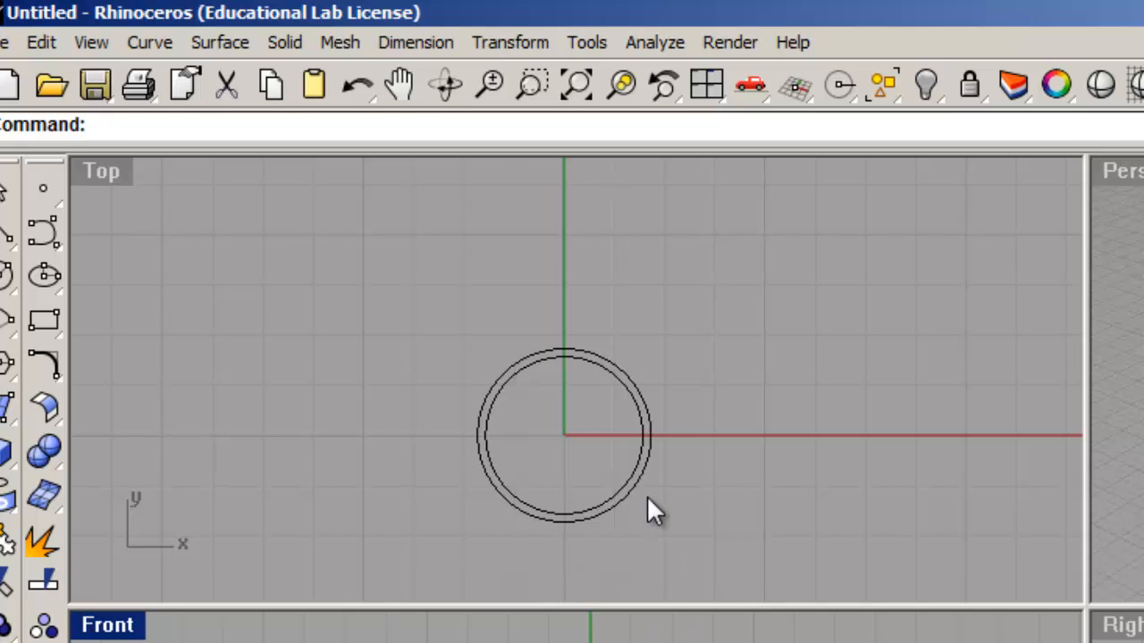
{"action": "scroll", "coordinate": [689, 552], "scroll_direction": "up", "scroll_amount": 3}
{"action": "scroll", "coordinate": [697, 545], "scroll_direction": "down", "scroll_amount": 3}
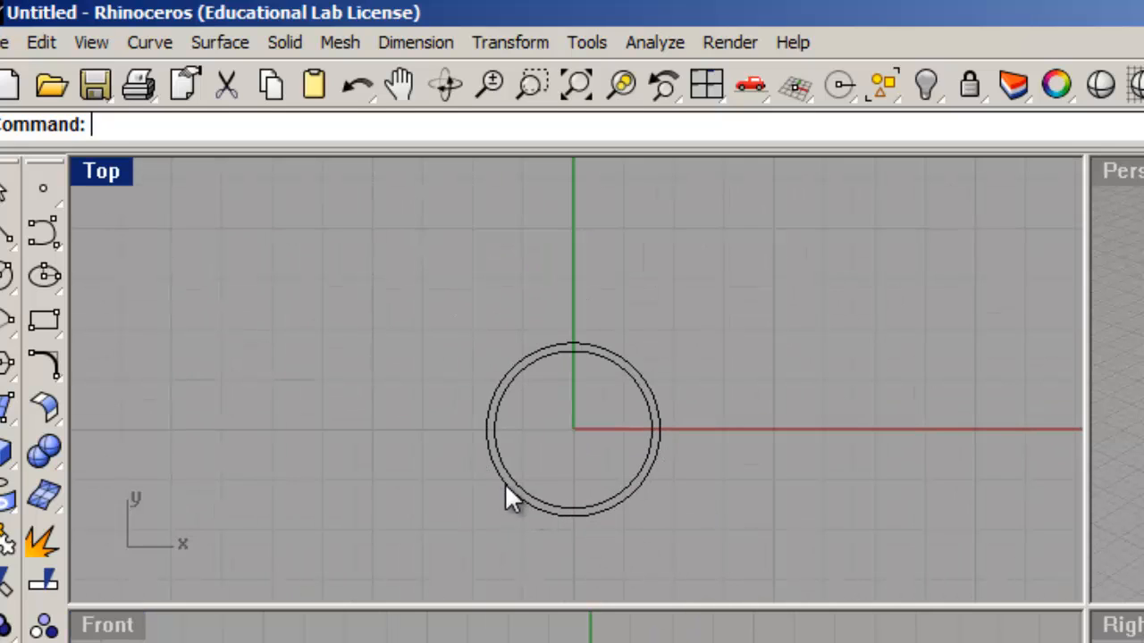
Extrude both concentric circles together with ExtrudeCrv by a distance of 0.375 inches with Cap set to Yes.
{"action": "left_click_drag", "start_coordinate": [454, 297], "coordinate": [708, 568]}
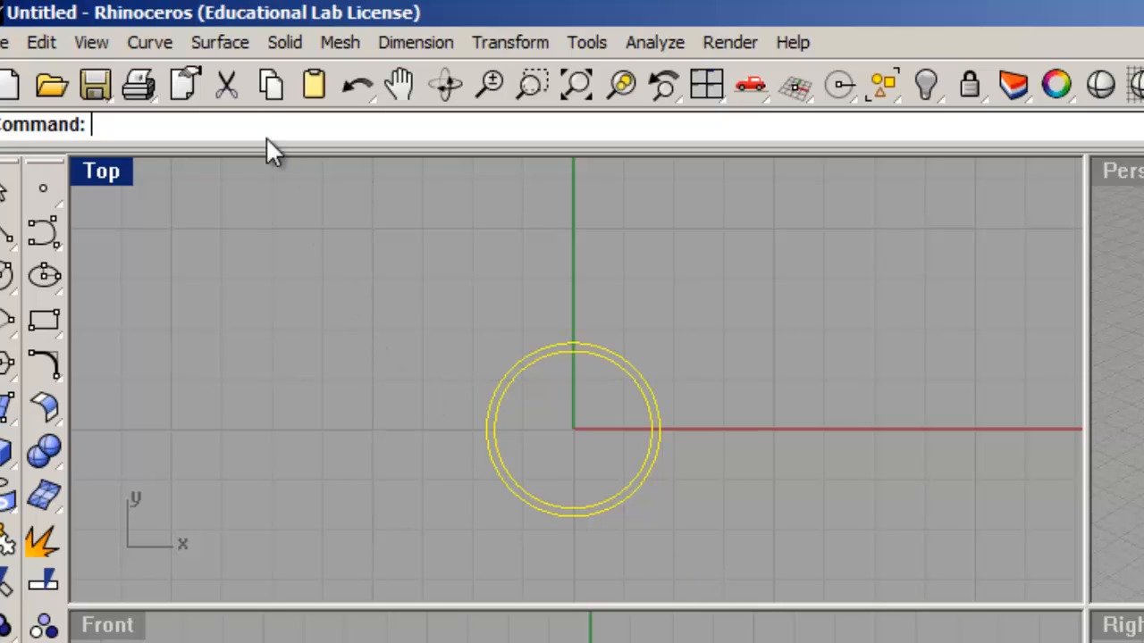
{"action": "left_click", "coordinate": [232, 43]}
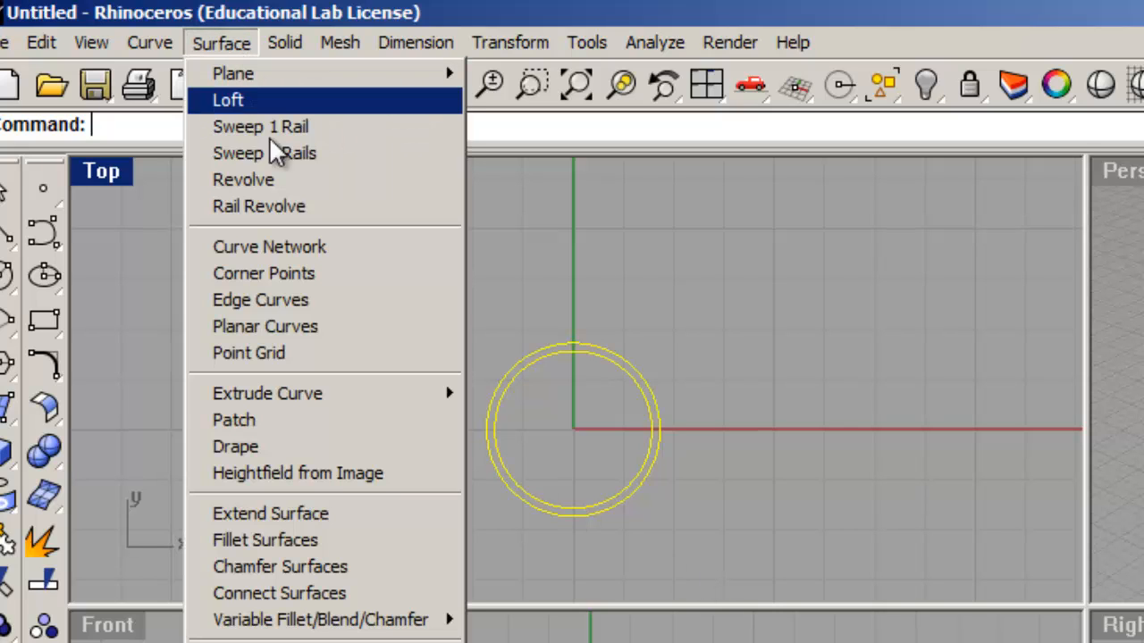
{"action": "mouse_move", "coordinate": [380, 409]}
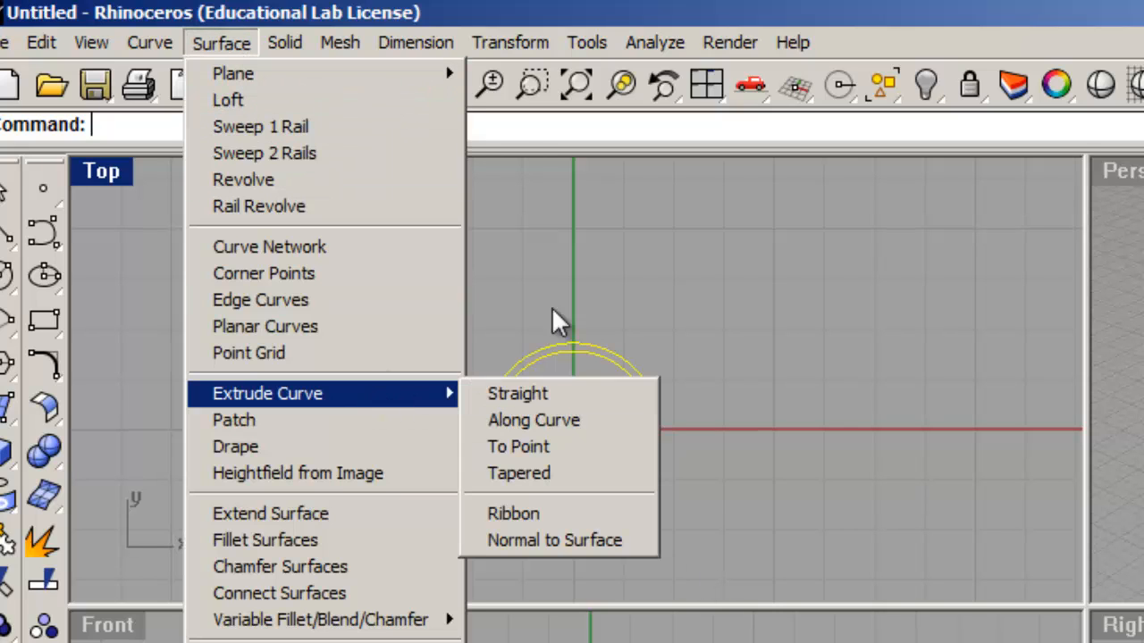
{"action": "left_click", "coordinate": [527, 141]}
{"action": "type", "text": "Ext"}
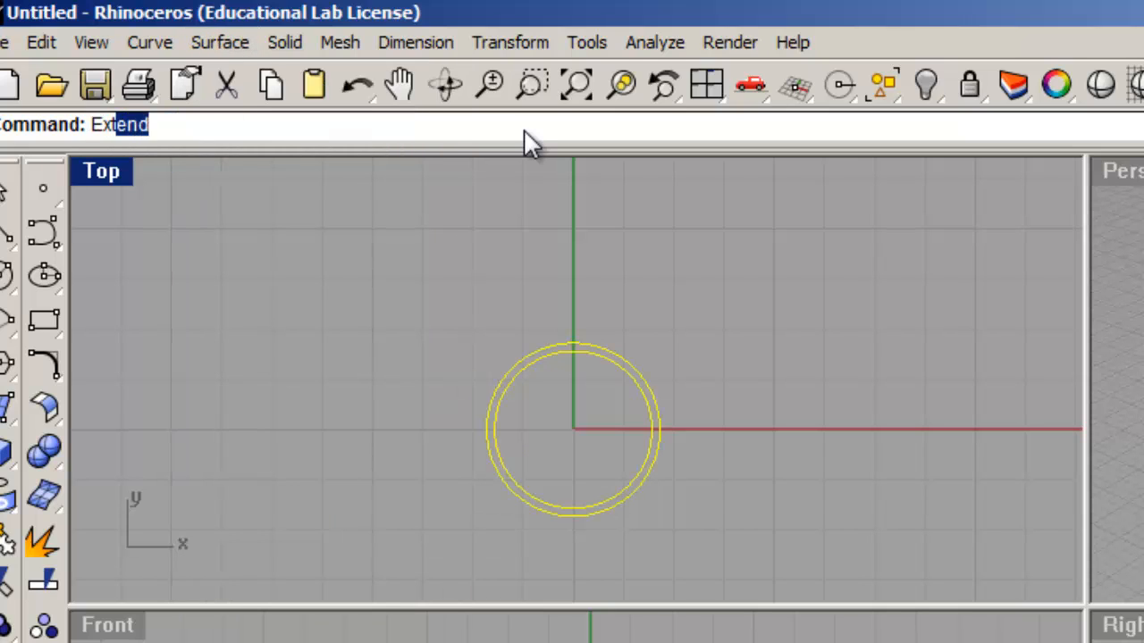
{"action": "type", "text": "rudeCrv"}
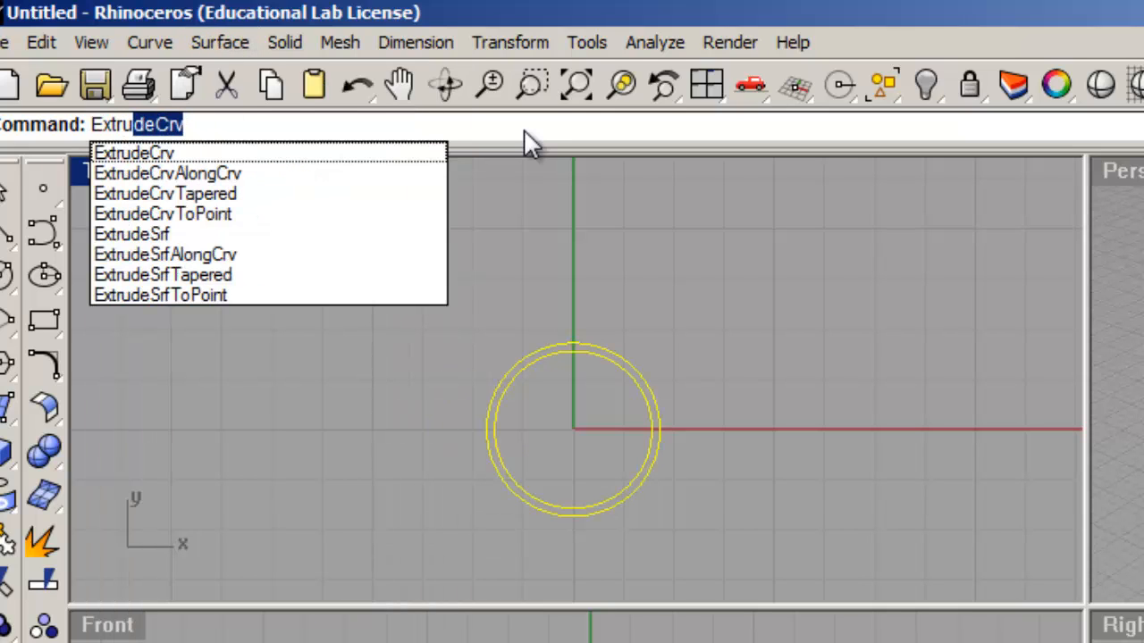
{"action": "left_click", "coordinate": [225, 120]}
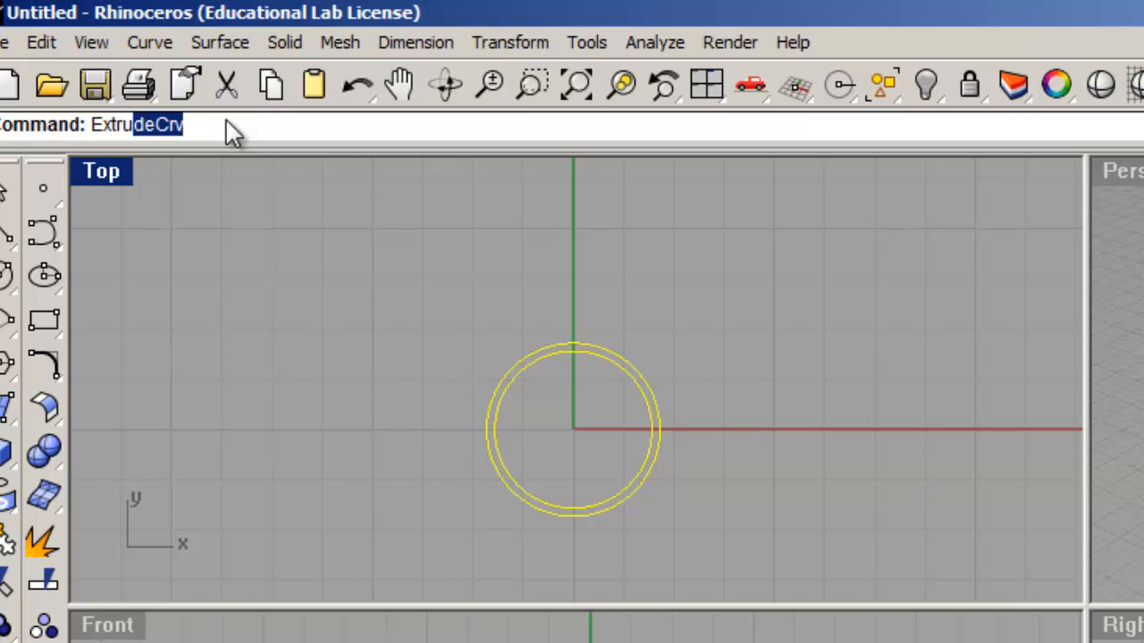
{"action": "key", "text": "Return"}
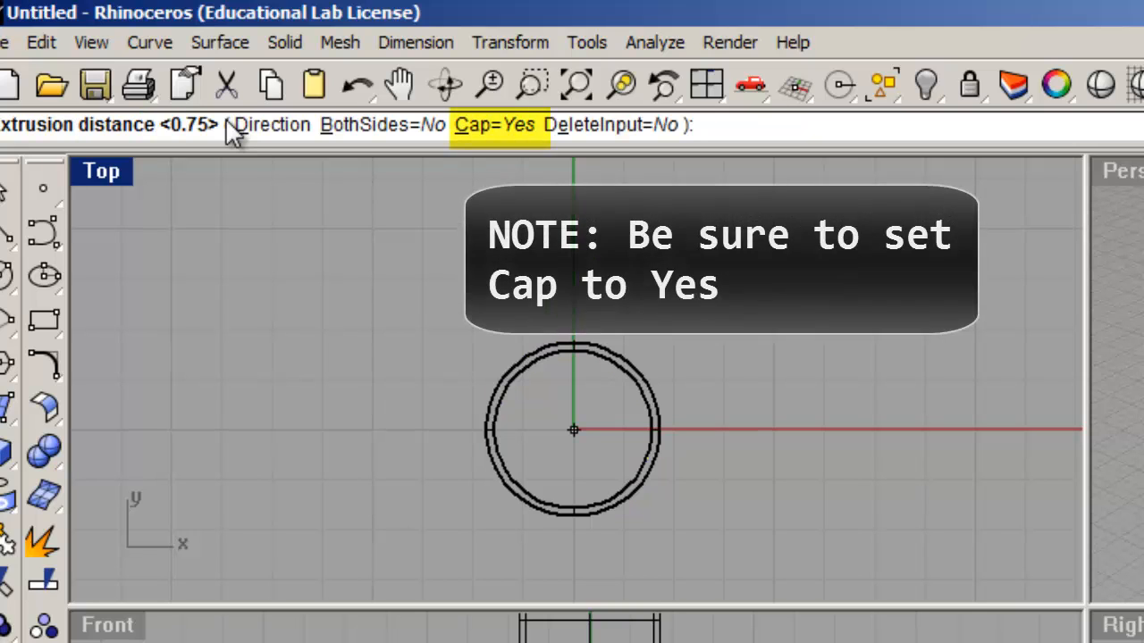
{"action": "type", "text": ".3"}
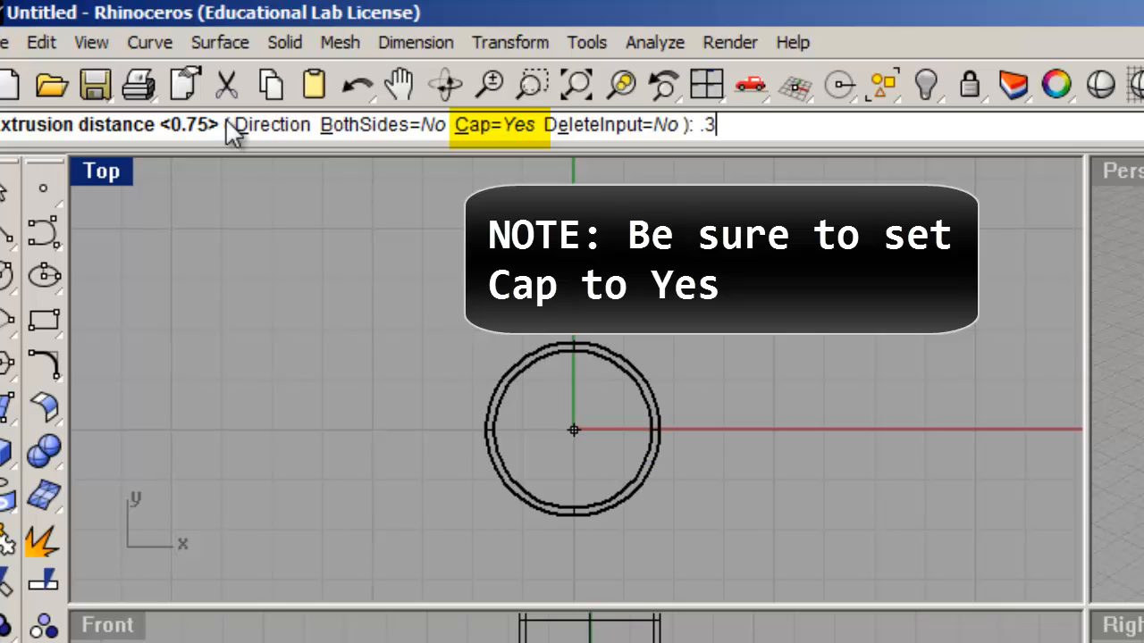
{"action": "type", "text": "75"}
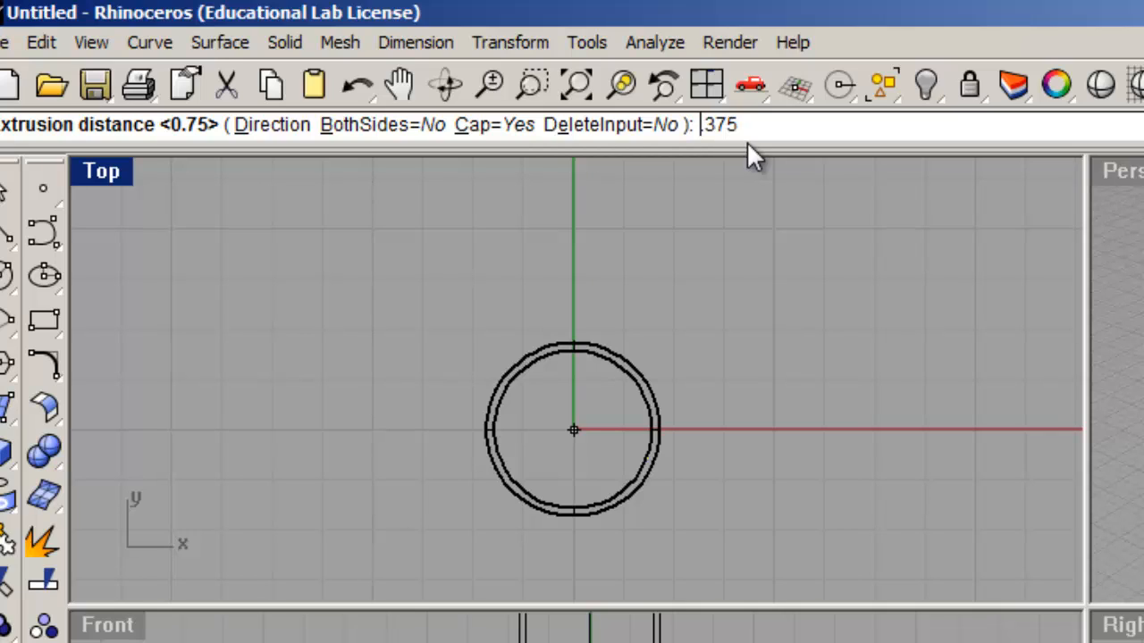
{"action": "type", "text": "0"}
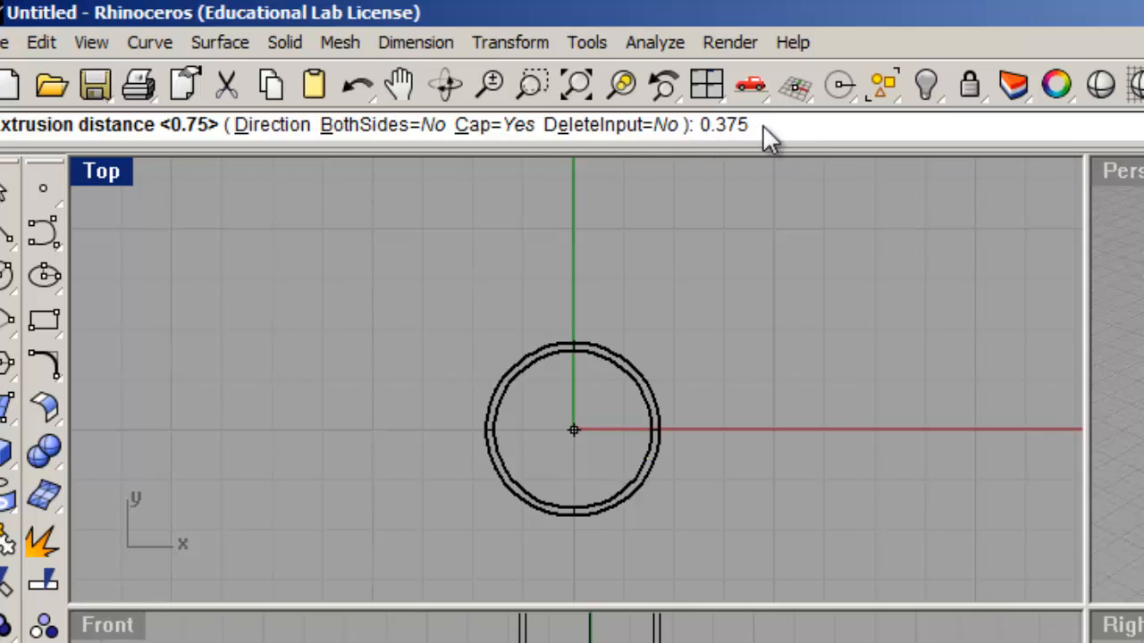
{"action": "key", "text": "Return"}
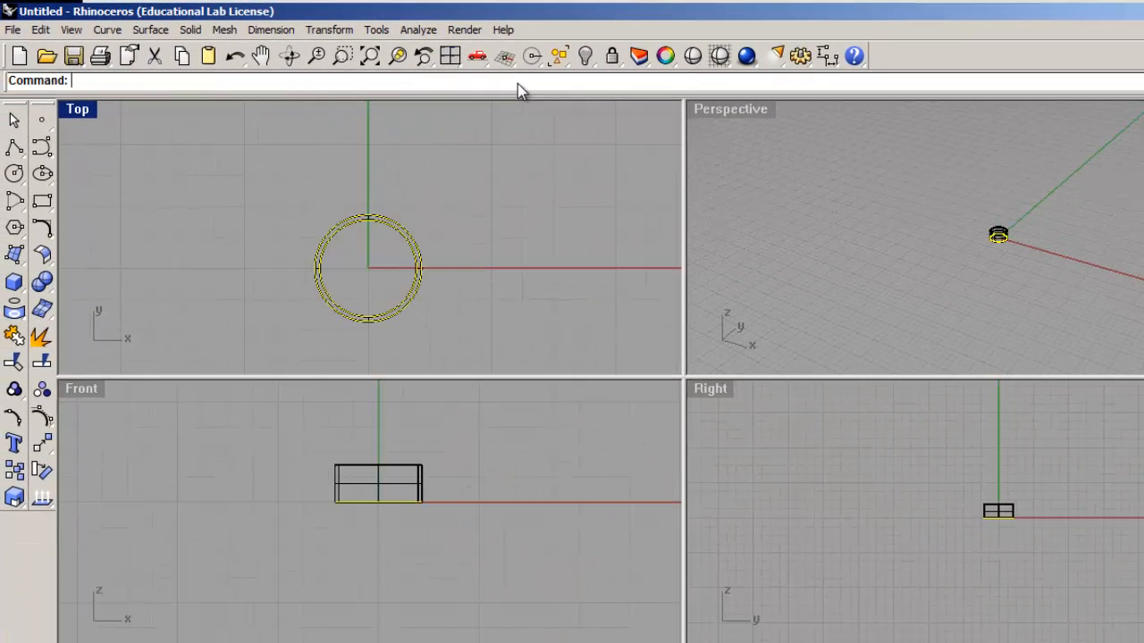
Shade the Perspective view and examine the extruded ring band and its base circles in the viewports.
{"action": "scroll", "coordinate": [376, 473], "scroll_direction": "up", "scroll_amount": 3}
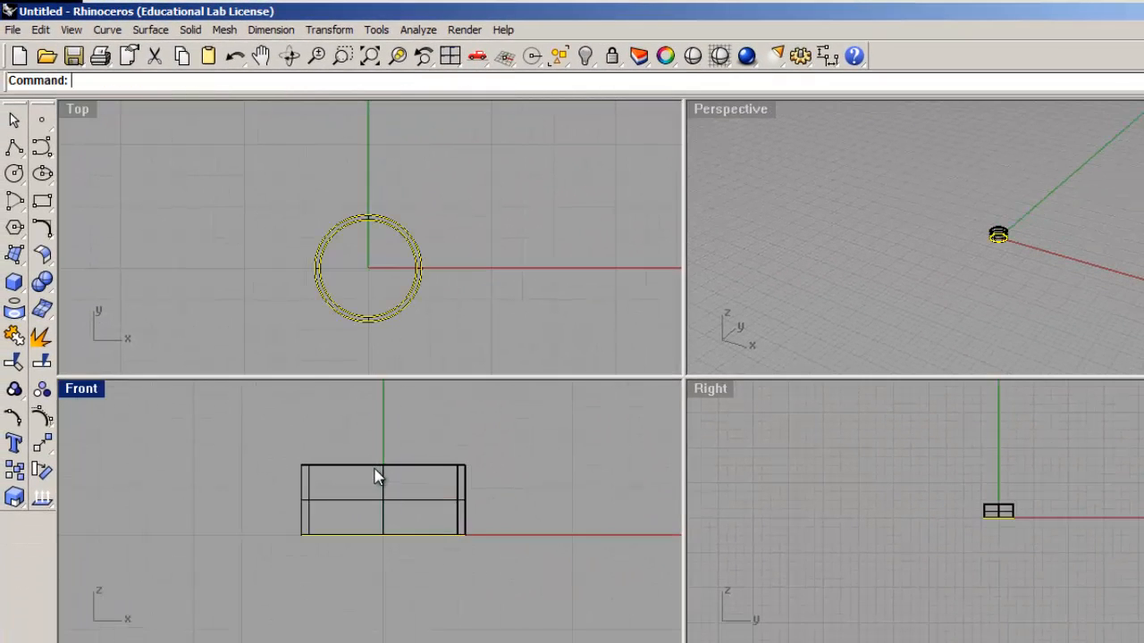
{"action": "scroll", "coordinate": [318, 503], "scroll_direction": "down", "scroll_amount": 3}
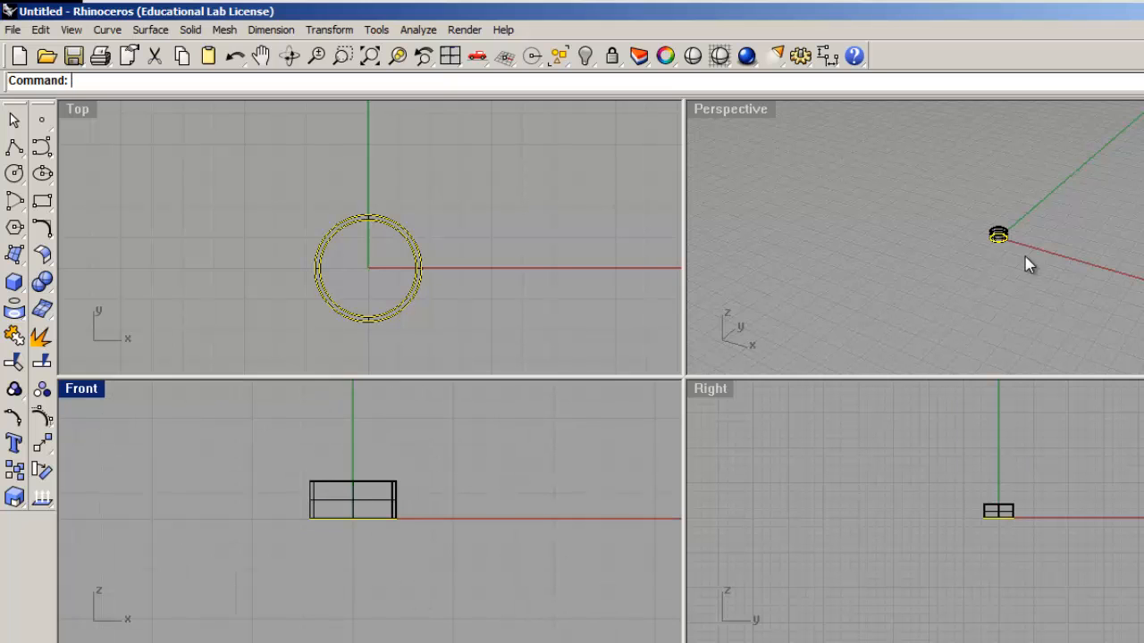
{"action": "scroll", "coordinate": [1018, 237], "scroll_direction": "up", "scroll_amount": 5}
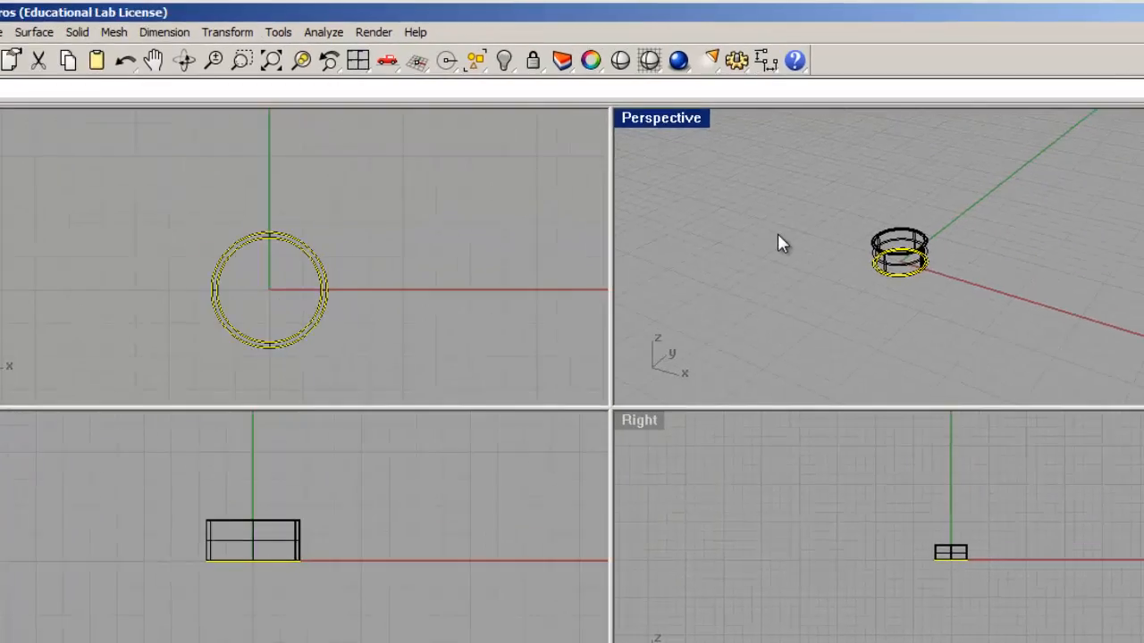
{"action": "scroll", "coordinate": [938, 251], "scroll_direction": "up", "scroll_amount": 2}
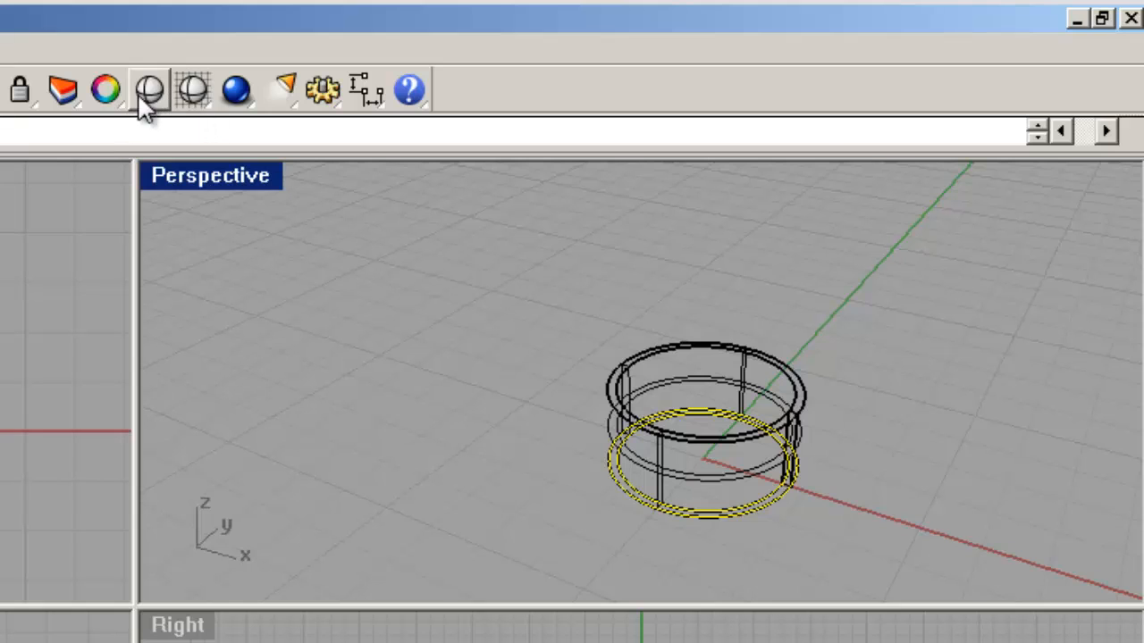
{"action": "left_click", "coordinate": [151, 91]}
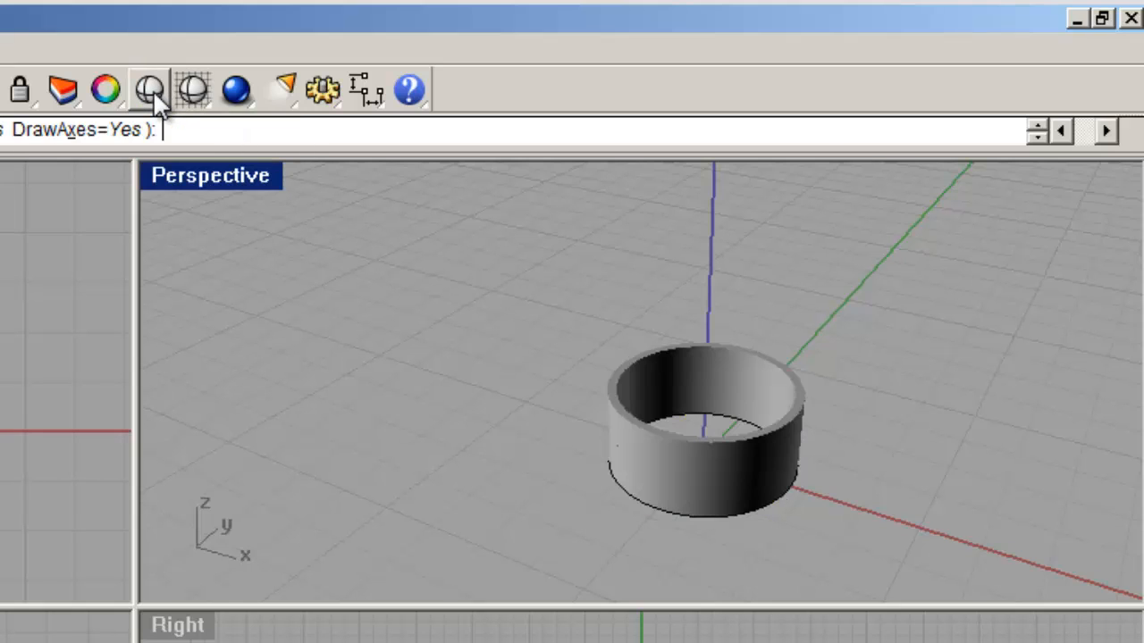
{"action": "scroll", "coordinate": [685, 403], "scroll_direction": "up", "scroll_amount": 3}
{"action": "scroll", "coordinate": [674, 414], "scroll_direction": "down", "scroll_amount": 3}
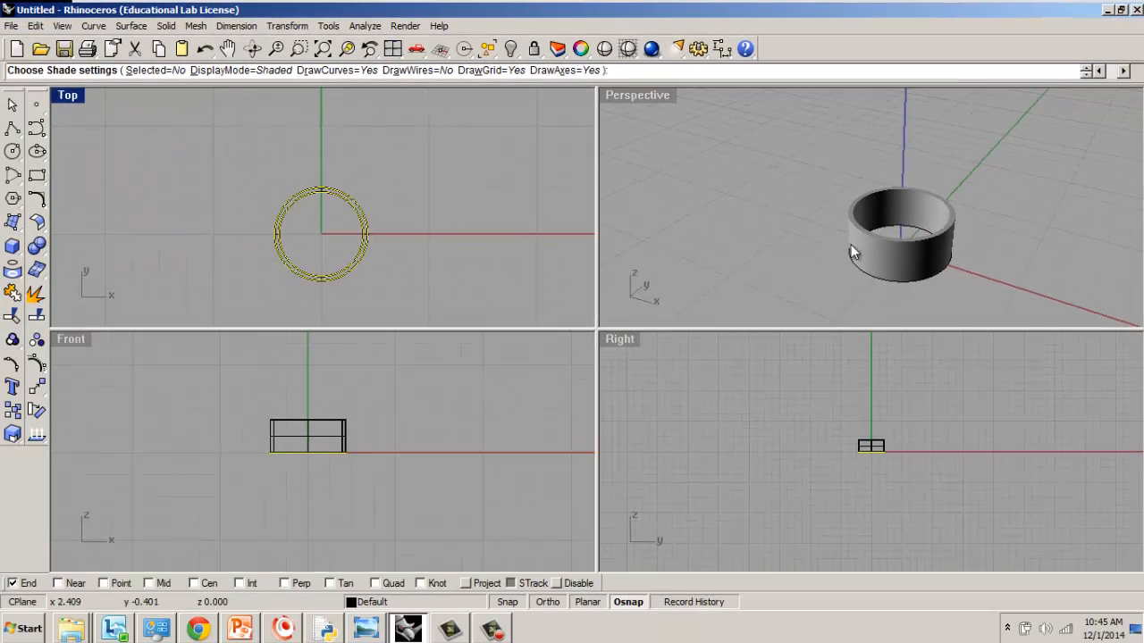
{"action": "left_click", "coordinate": [850, 244]}
{"action": "scroll", "coordinate": [860, 233], "scroll_direction": "up", "scroll_amount": 5}
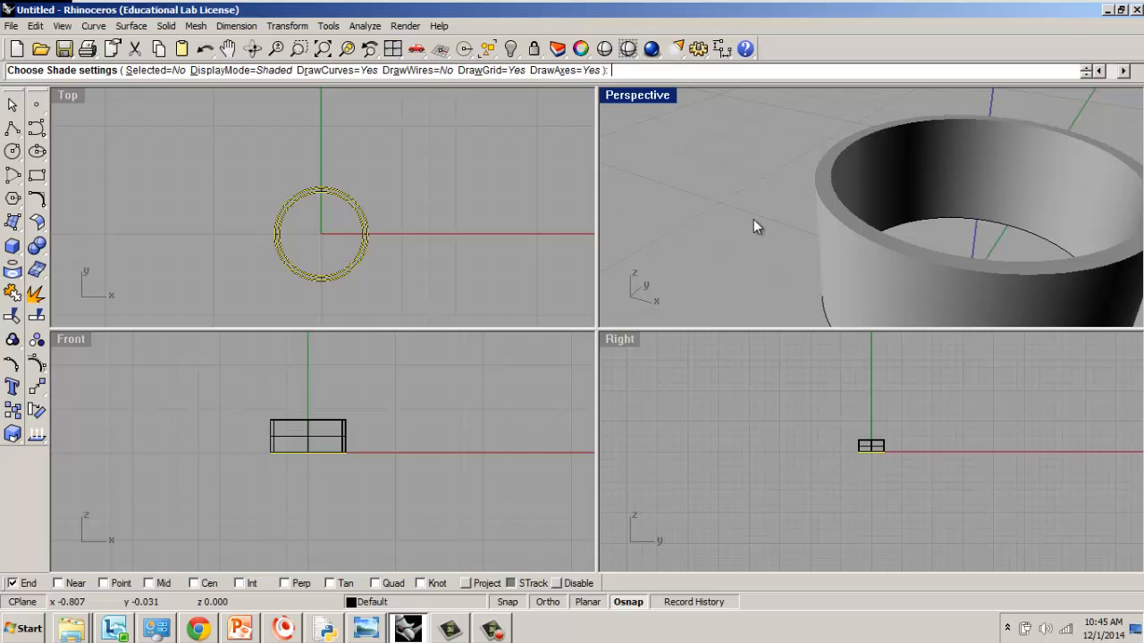
{"action": "scroll", "coordinate": [751, 223], "scroll_direction": "down", "scroll_amount": 5}
{"action": "left_click", "coordinate": [330, 427]}
{"action": "left_click", "coordinate": [512, 220]}
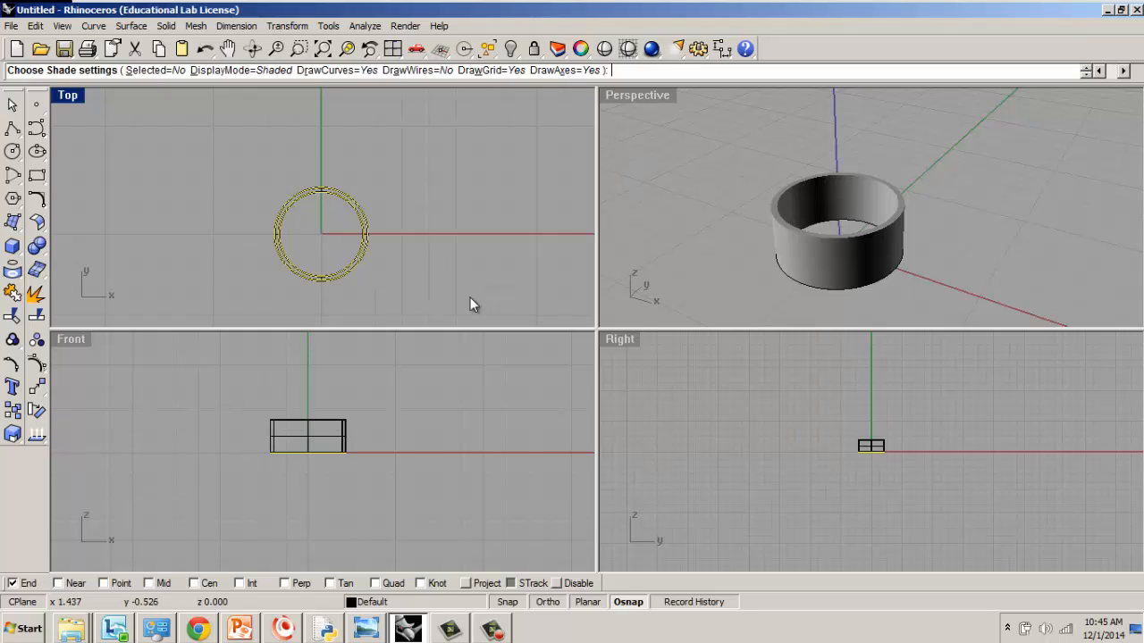
{"action": "left_click", "coordinate": [349, 345]}
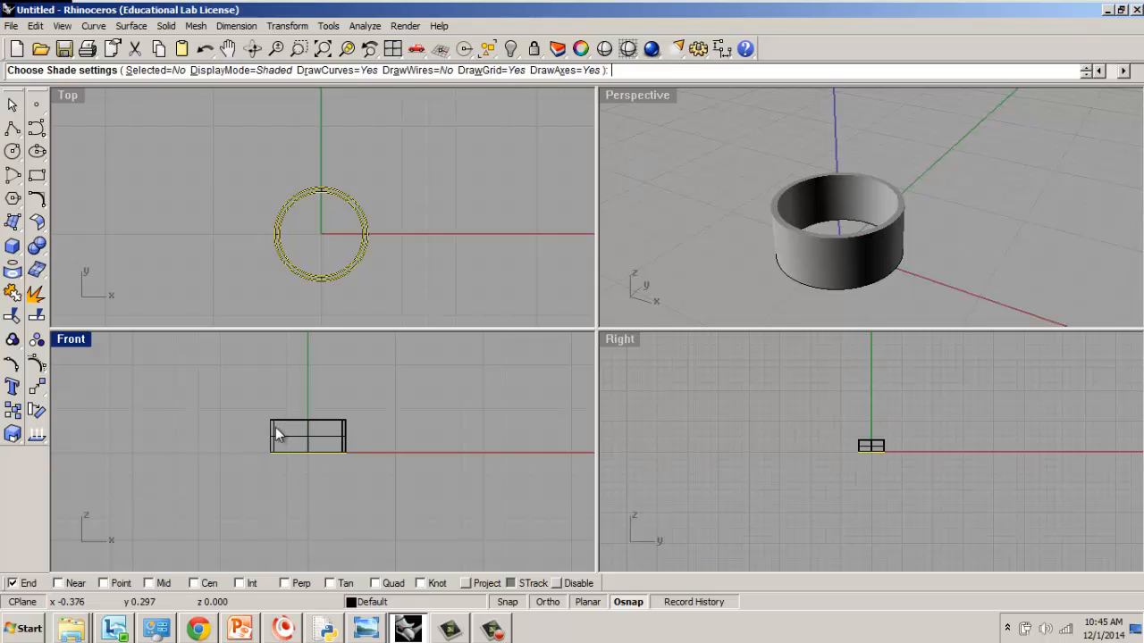
{"action": "left_click", "coordinate": [282, 245]}
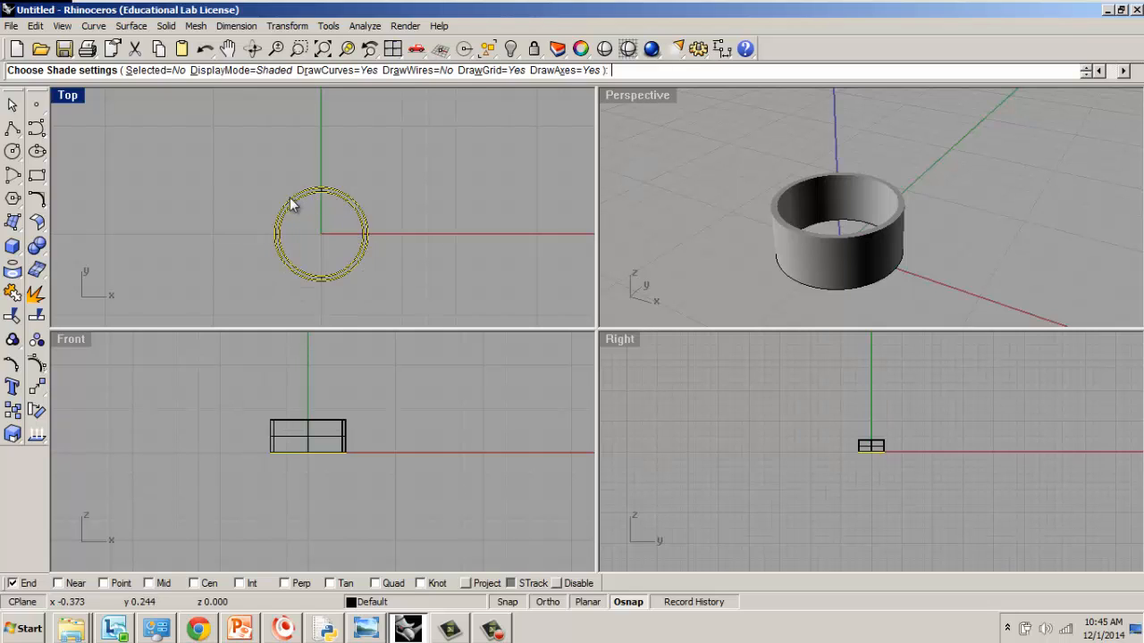
{"action": "left_click", "coordinate": [347, 456]}
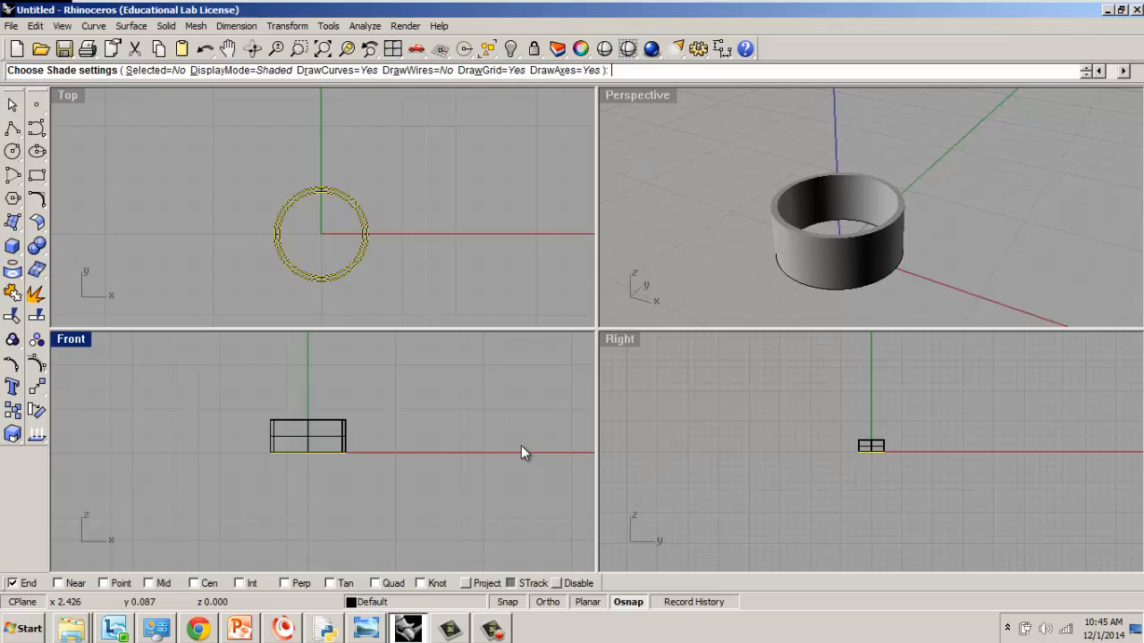
{"action": "left_click", "coordinate": [378, 324]}
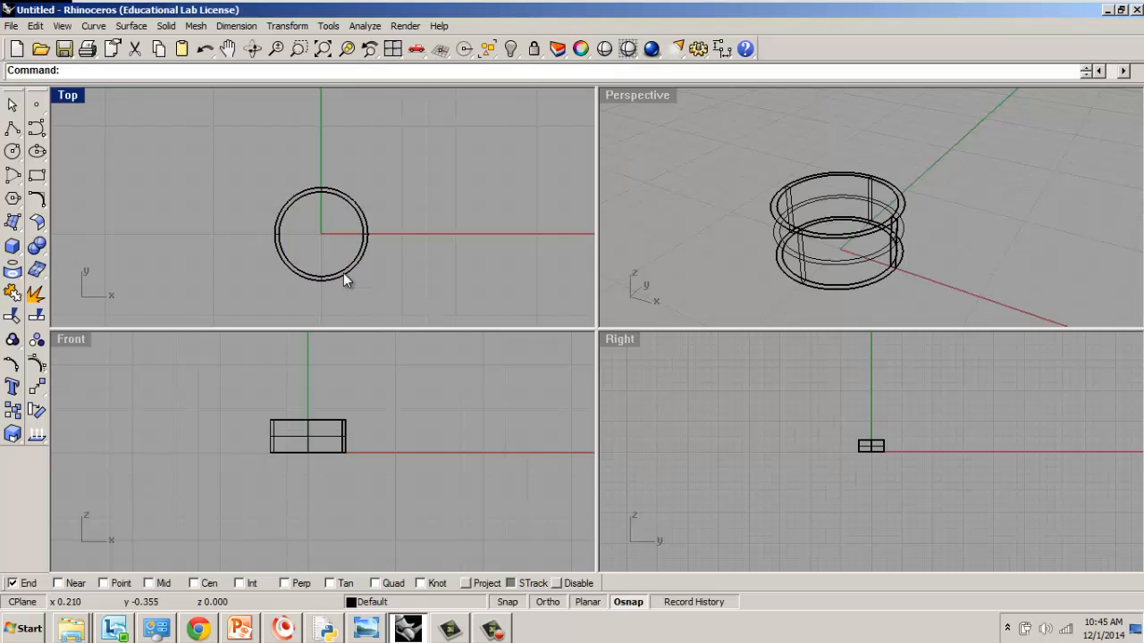
Delete the original inner and outer circle curves that coincide with the base of the extruded ring, keeping the polysurface.
{"action": "left_click", "coordinate": [343, 273]}
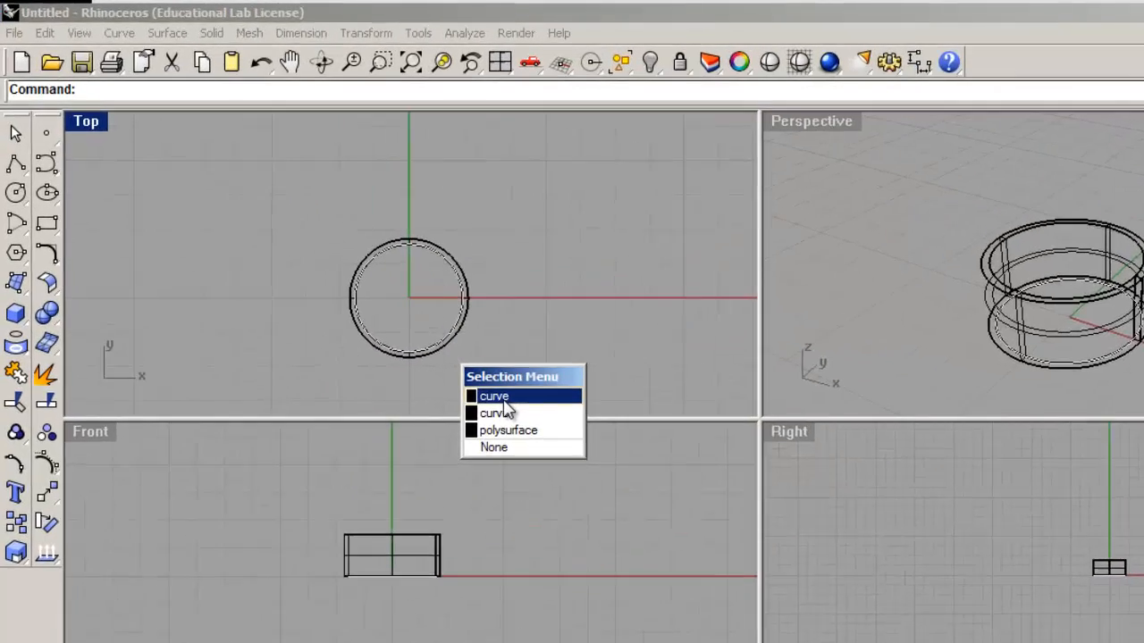
{"action": "left_click", "coordinate": [396, 323]}
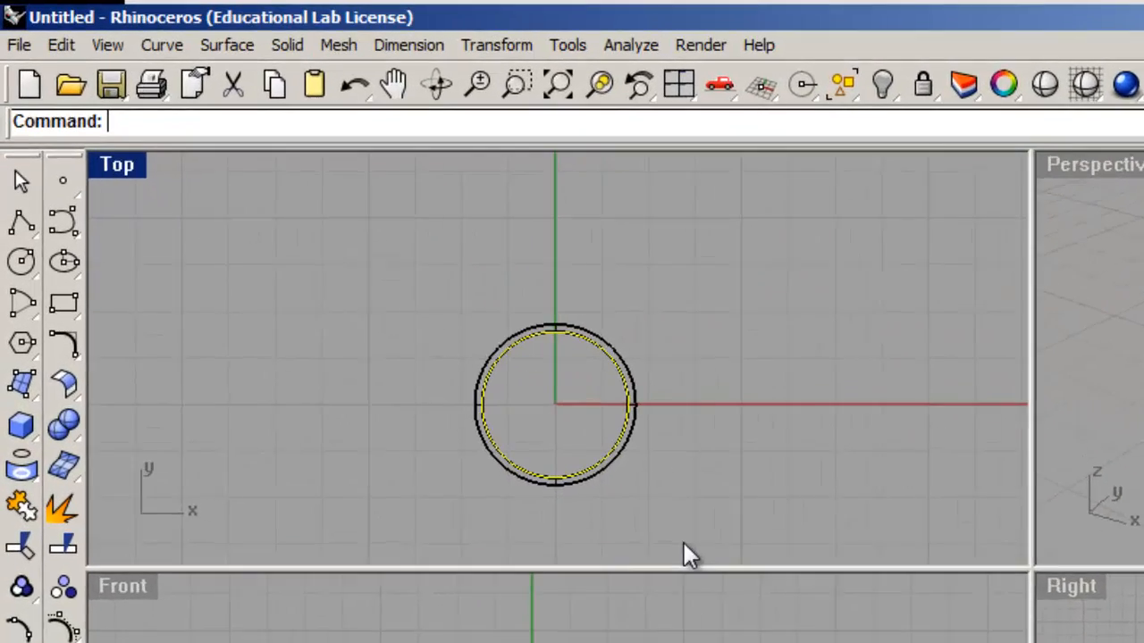
{"action": "left_click", "coordinate": [600, 459]}
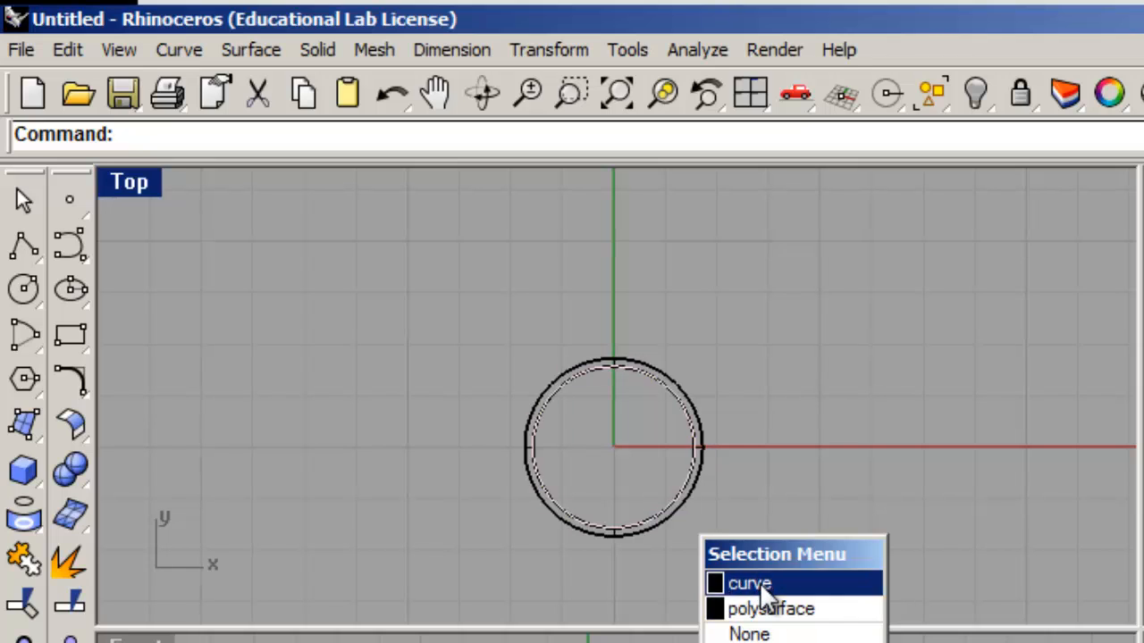
{"action": "left_click", "coordinate": [760, 582]}
{"action": "key", "text": "Escape"}
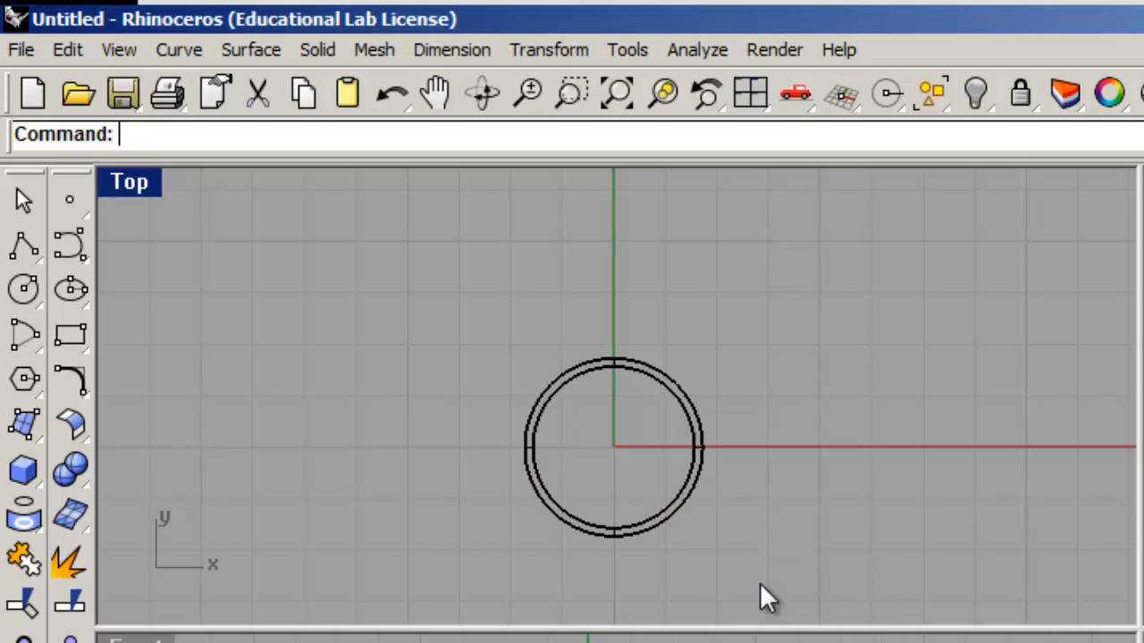
{"action": "left_click", "coordinate": [685, 510]}
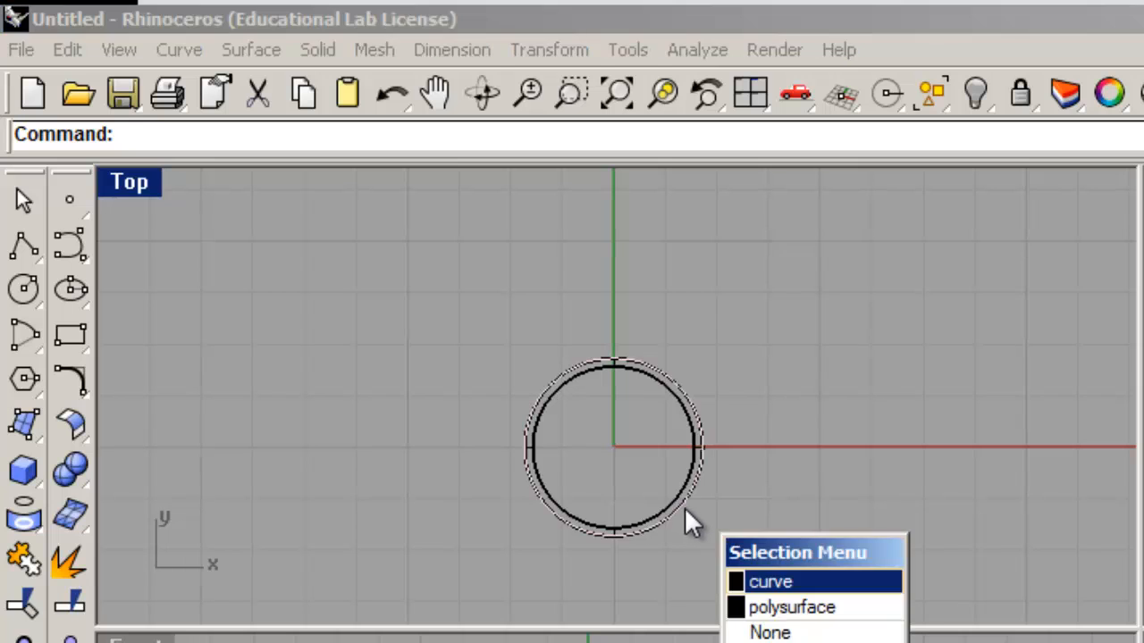
{"action": "left_click", "coordinate": [771, 579]}
{"action": "key", "text": "Escape"}
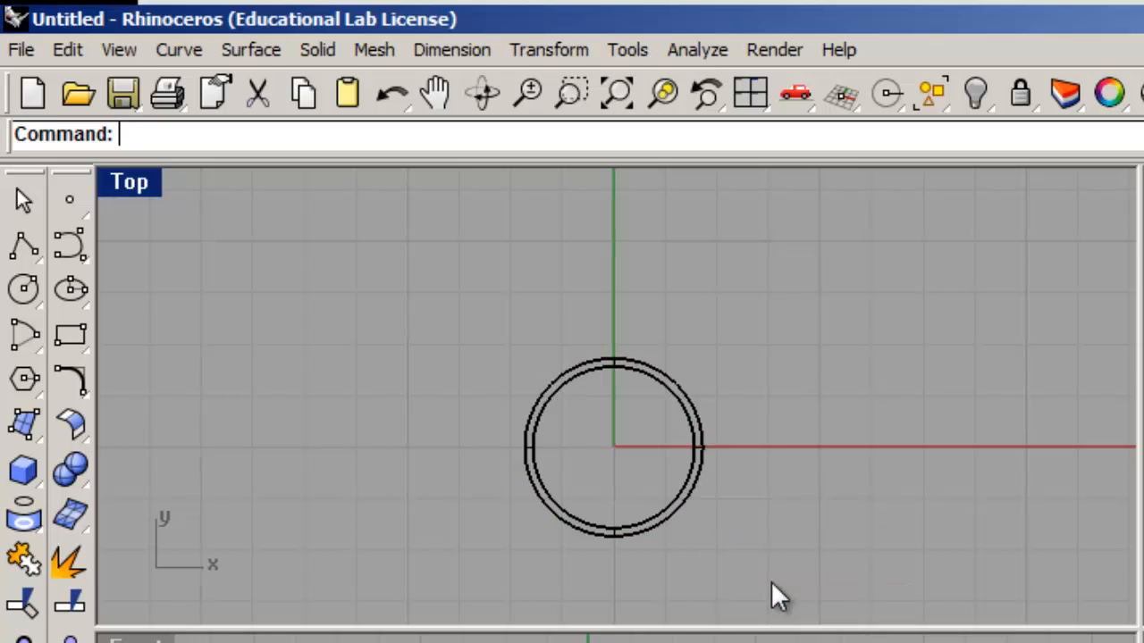
Inspect the ring polysurface by selecting it, shading the Perspective view and rotating that view around the ring.
{"action": "left_click", "coordinate": [565, 514]}
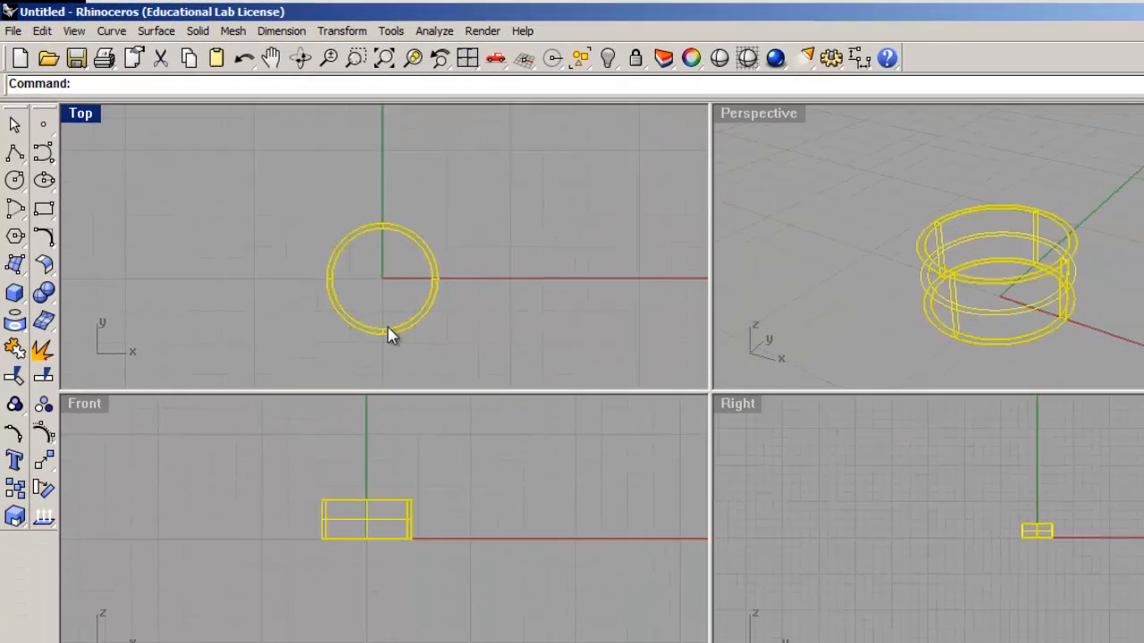
{"action": "left_click", "coordinate": [896, 250]}
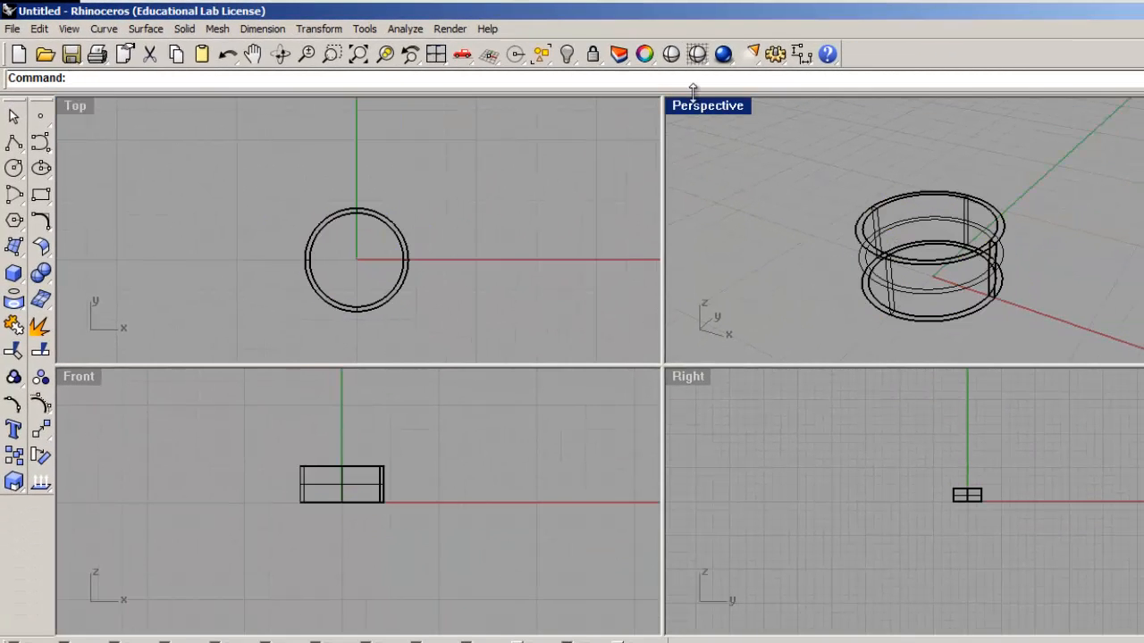
{"action": "left_click", "coordinate": [697, 53]}
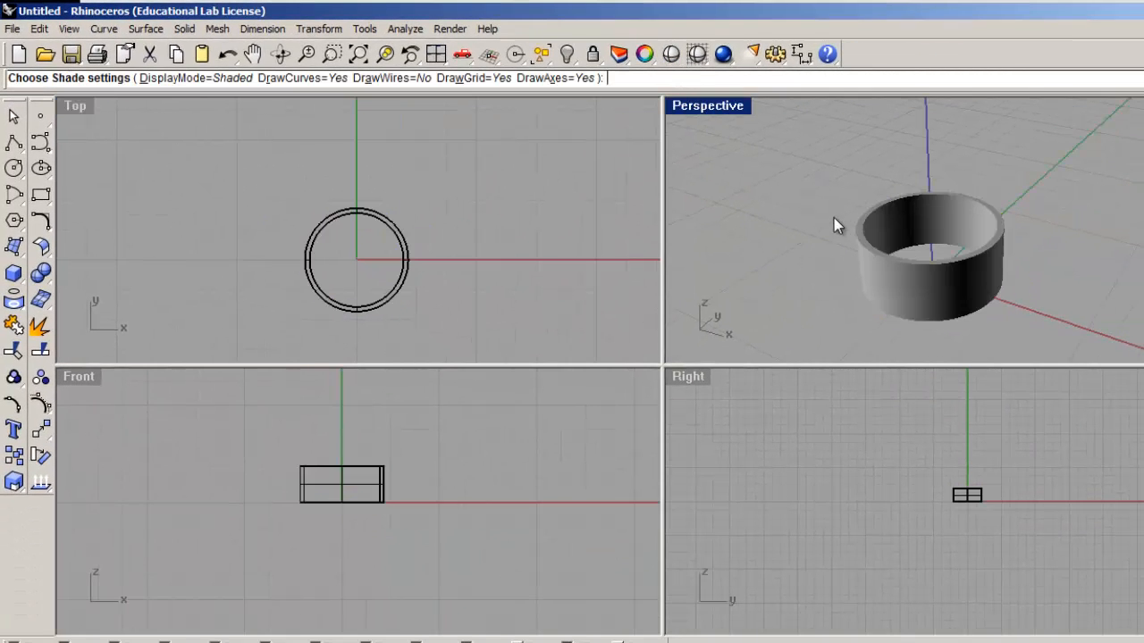
{"action": "left_click", "coordinate": [528, 140]}
{"action": "left_click", "coordinate": [280, 55]}
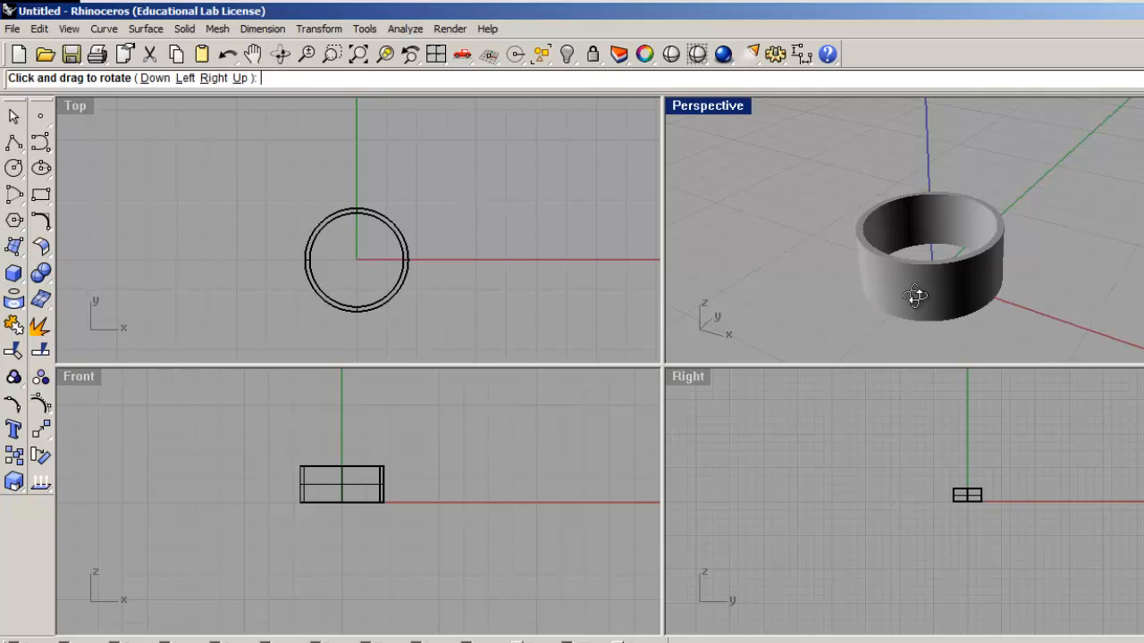
{"action": "left_click_drag", "start_coordinate": [911, 296], "coordinate": [818, 116]}
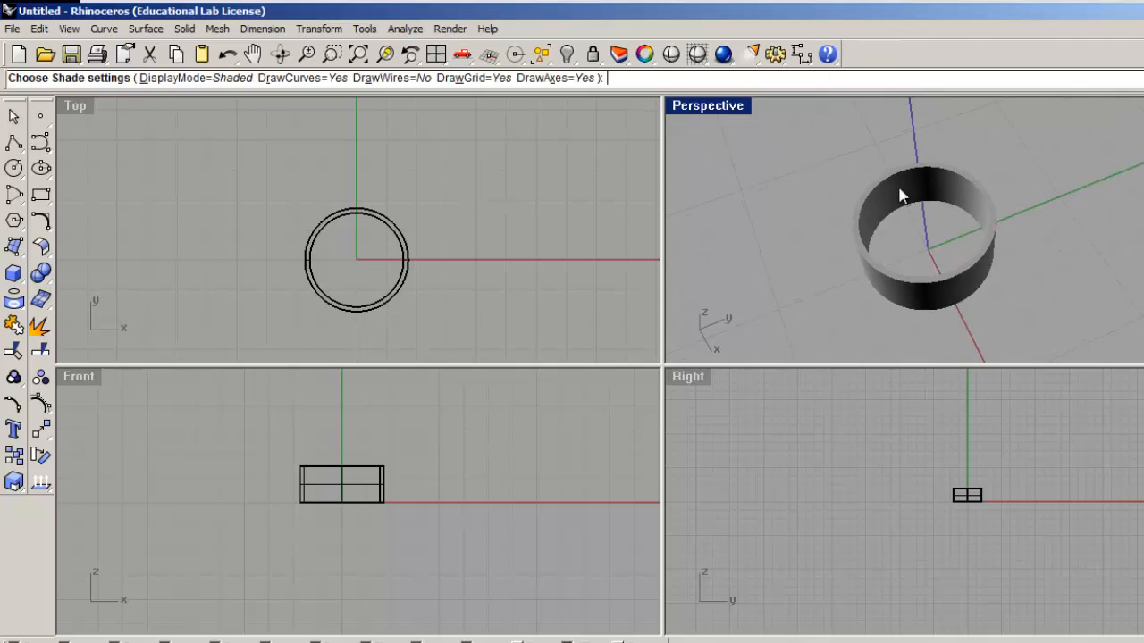
{"action": "left_click", "coordinate": [639, 259]}
{"action": "left_click", "coordinate": [367, 472]}
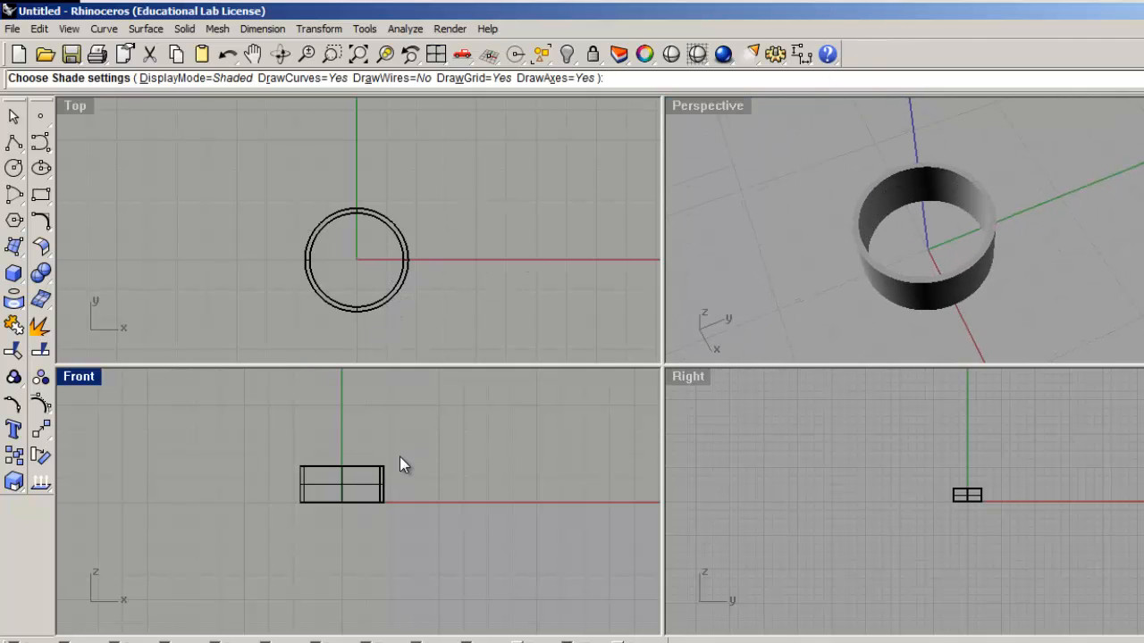
Define a text object reading HV in bold Stencil as grouped solids, with 0.25 inch height and 0.7 inch solid thickness.
{"action": "left_click", "coordinate": [386, 329]}
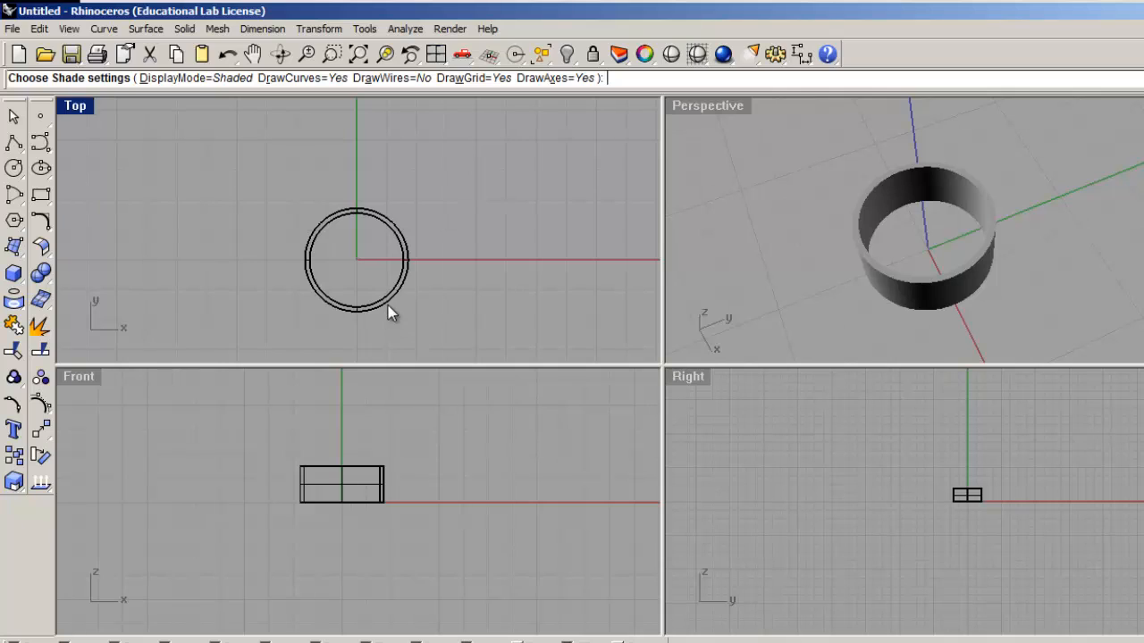
{"action": "left_click", "coordinate": [210, 382]}
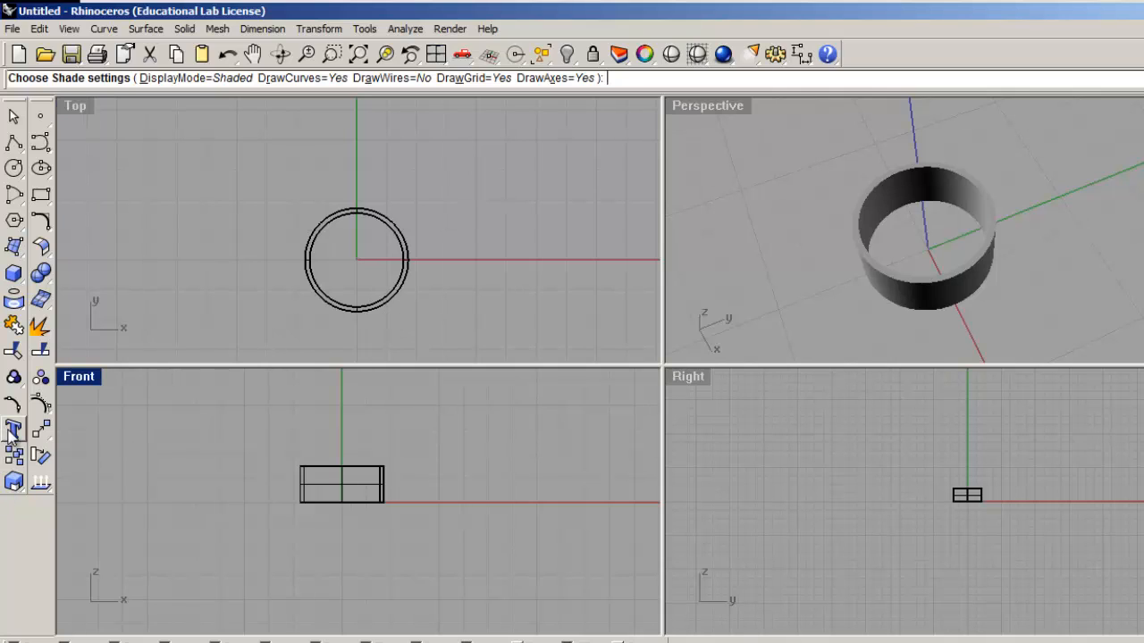
{"action": "scroll", "coordinate": [320, 450], "scroll_direction": "up", "scroll_amount": 1}
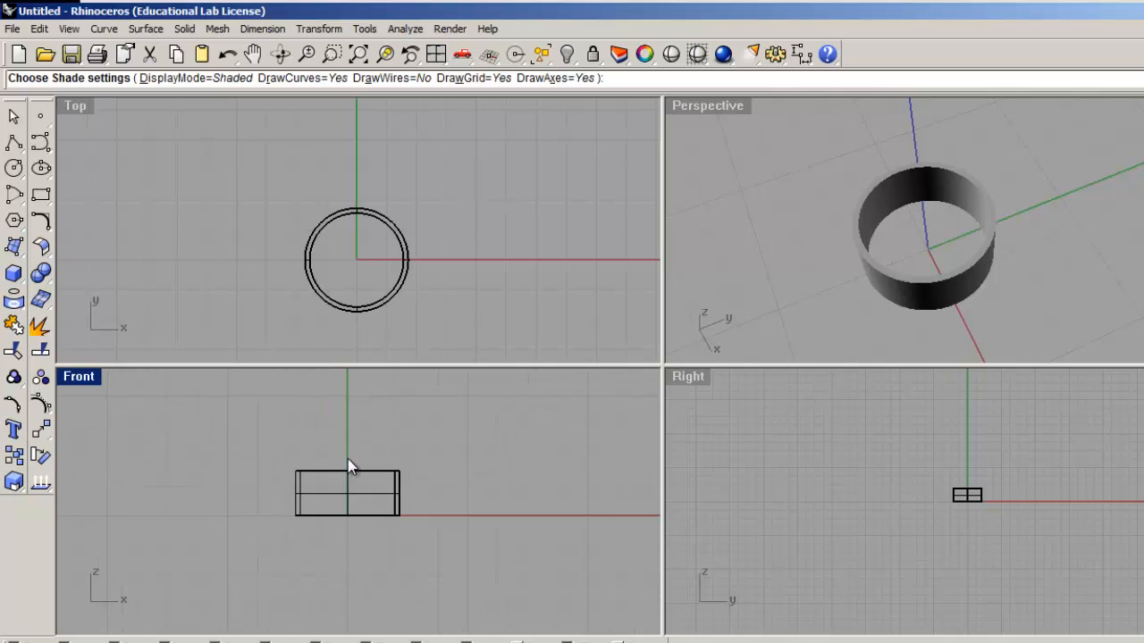
{"action": "key", "text": "Escape"}
{"action": "scroll", "coordinate": [343, 453], "scroll_direction": "up", "scroll_amount": 2}
{"action": "mouse_move", "coordinate": [498, 581]}
{"action": "right_mouse_down"}
{"action": "mouse_move", "coordinate": [499, 555]}
{"action": "mouse_move", "coordinate": [478, 535]}
{"action": "right_mouse_up"}
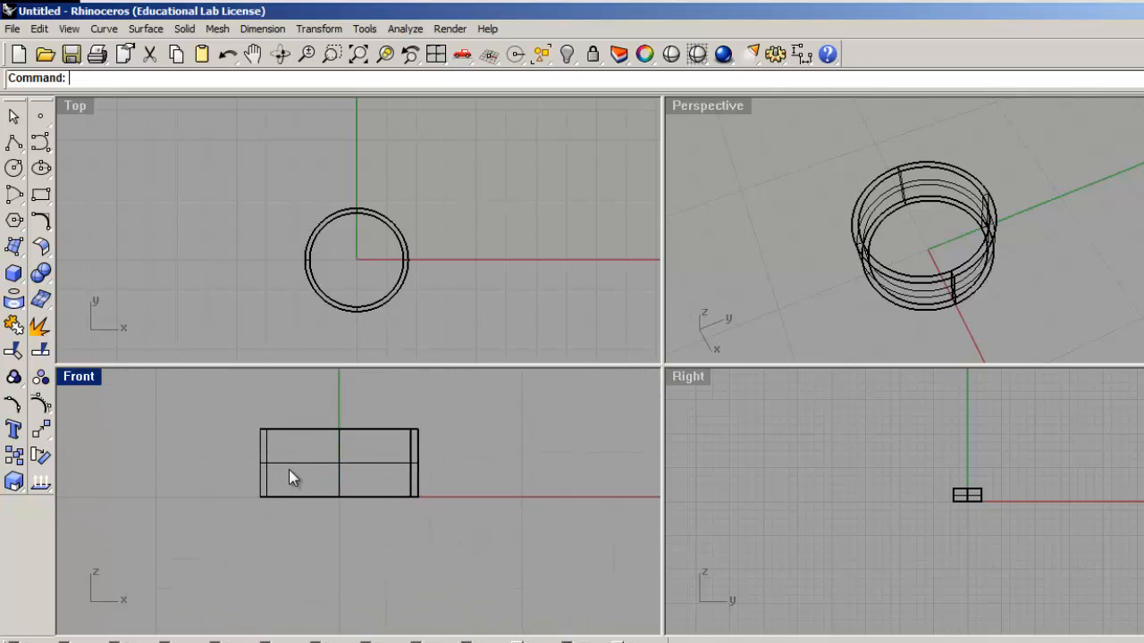
{"action": "scroll", "coordinate": [258, 461], "scroll_direction": "up", "scroll_amount": 3}
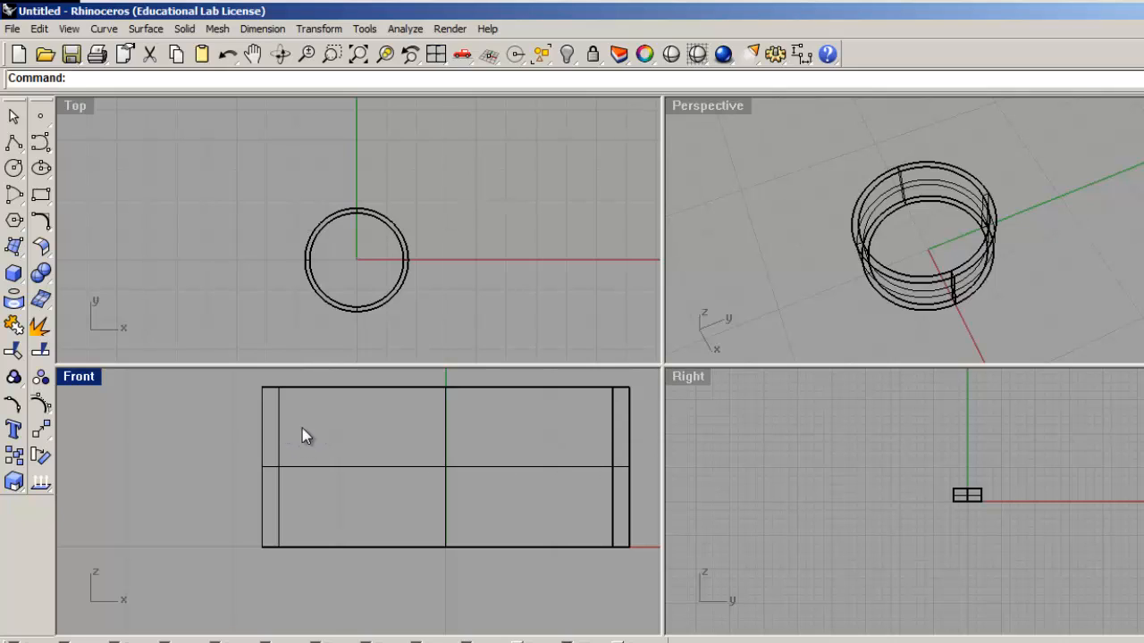
{"action": "left_click", "coordinate": [13, 430]}
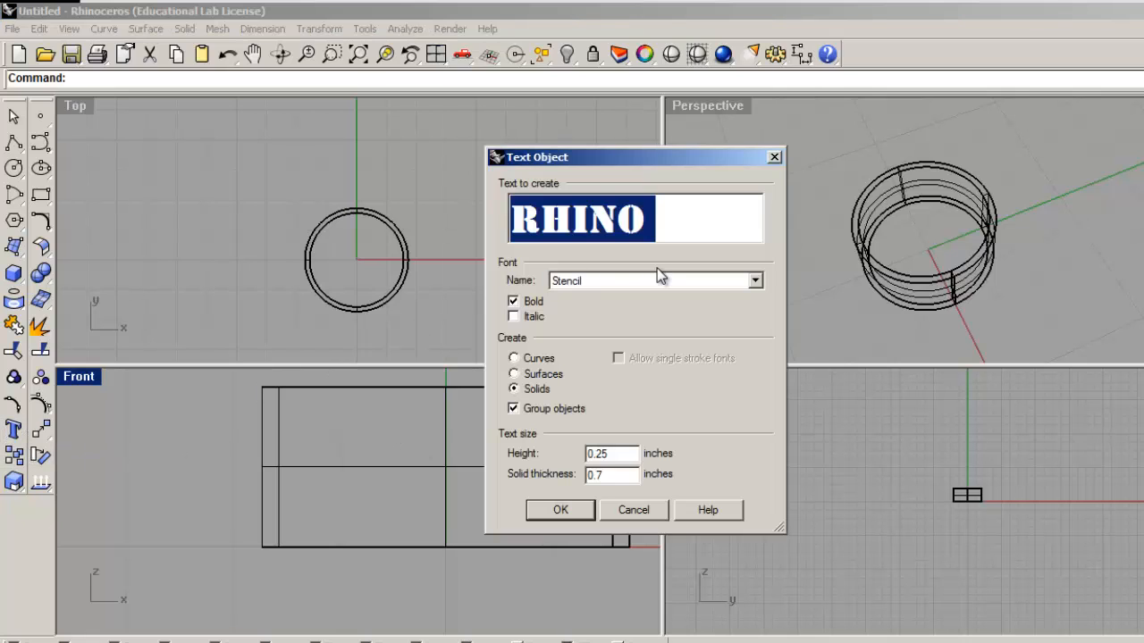
{"action": "type", "text": "HV"}
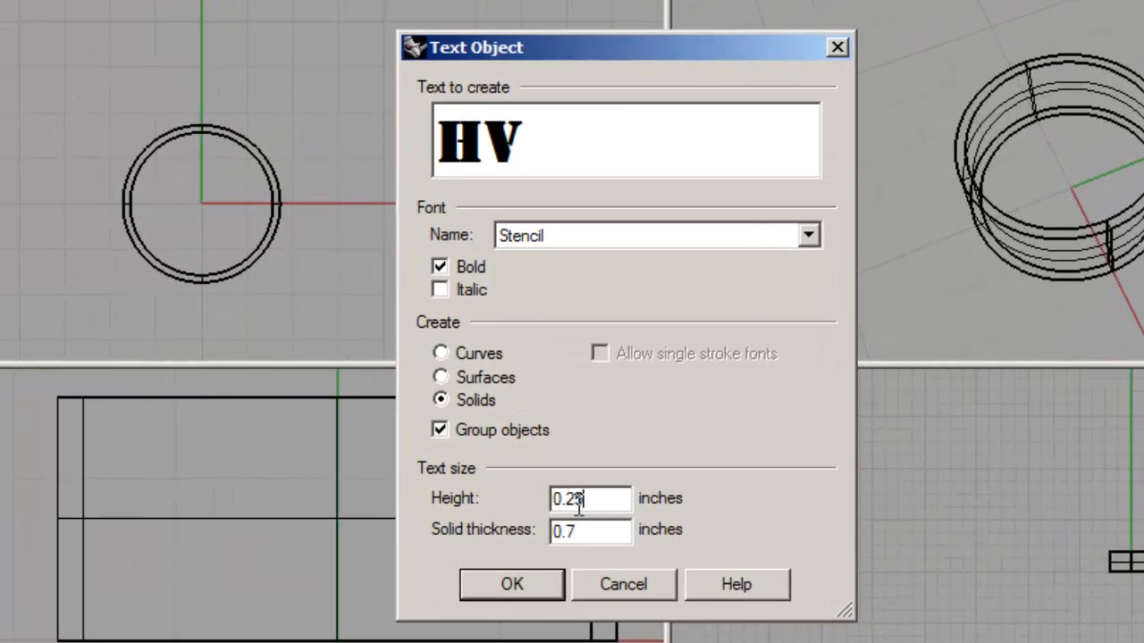
{"action": "left_click_drag", "start_coordinate": [583, 500], "coordinate": [570, 502]}
{"action": "left_click_drag", "start_coordinate": [589, 499], "coordinate": [571, 499]}
{"action": "left_click_drag", "start_coordinate": [452, 147], "coordinate": [514, 148]}
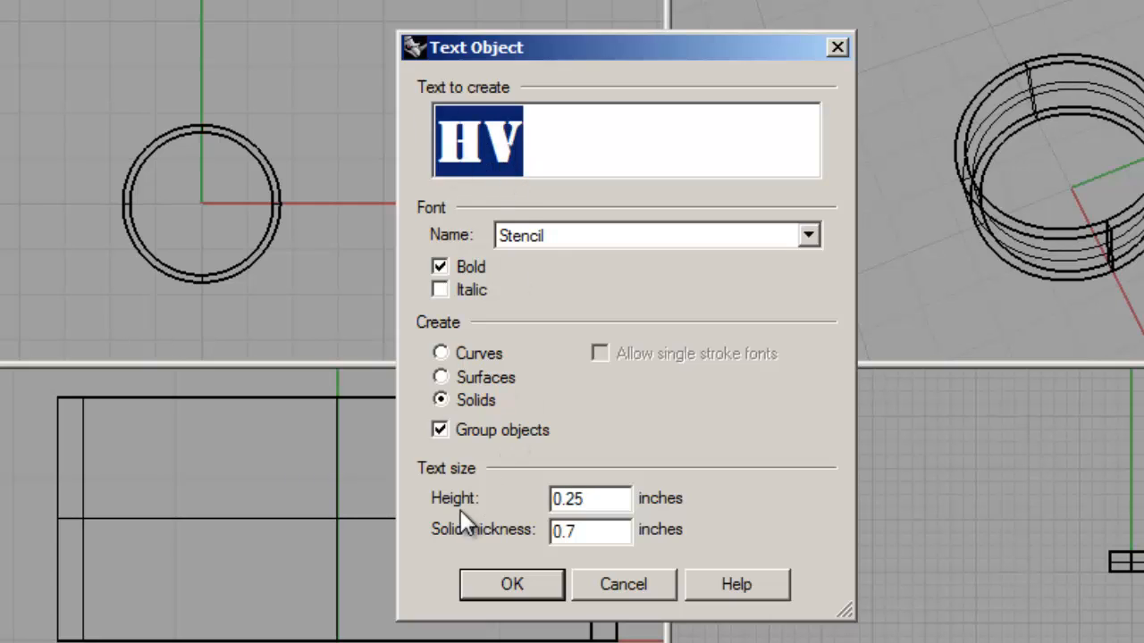
{"action": "left_click", "coordinate": [514, 582]}
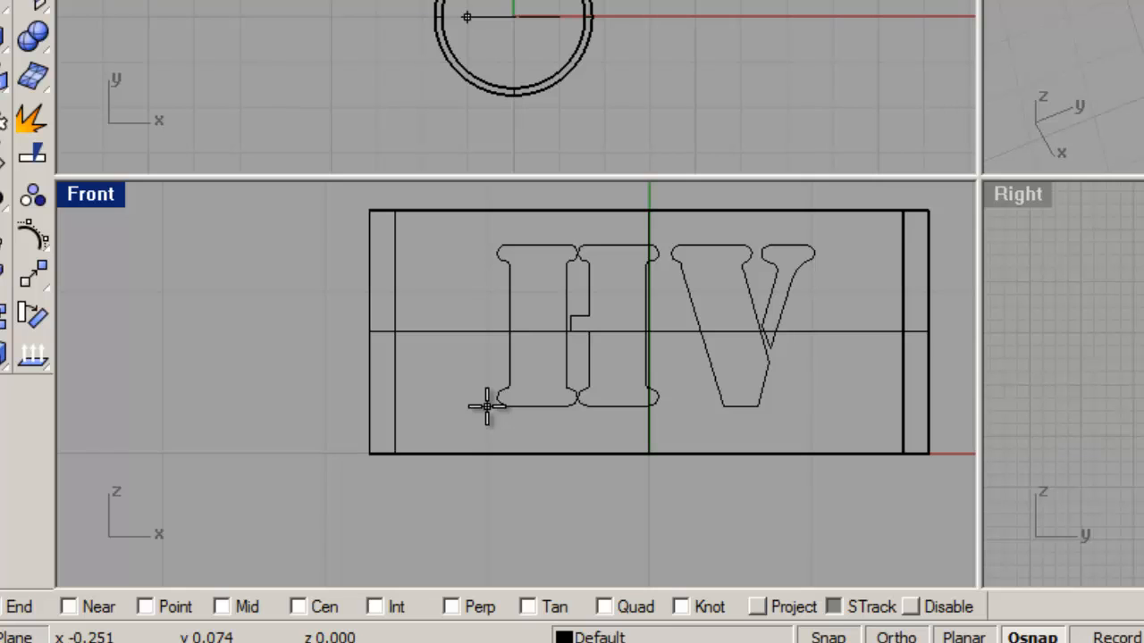
Place the HV text across the middle of the ring band in the Front view and move it slightly outward from the ring's centre.
{"action": "left_click", "coordinate": [487, 406]}
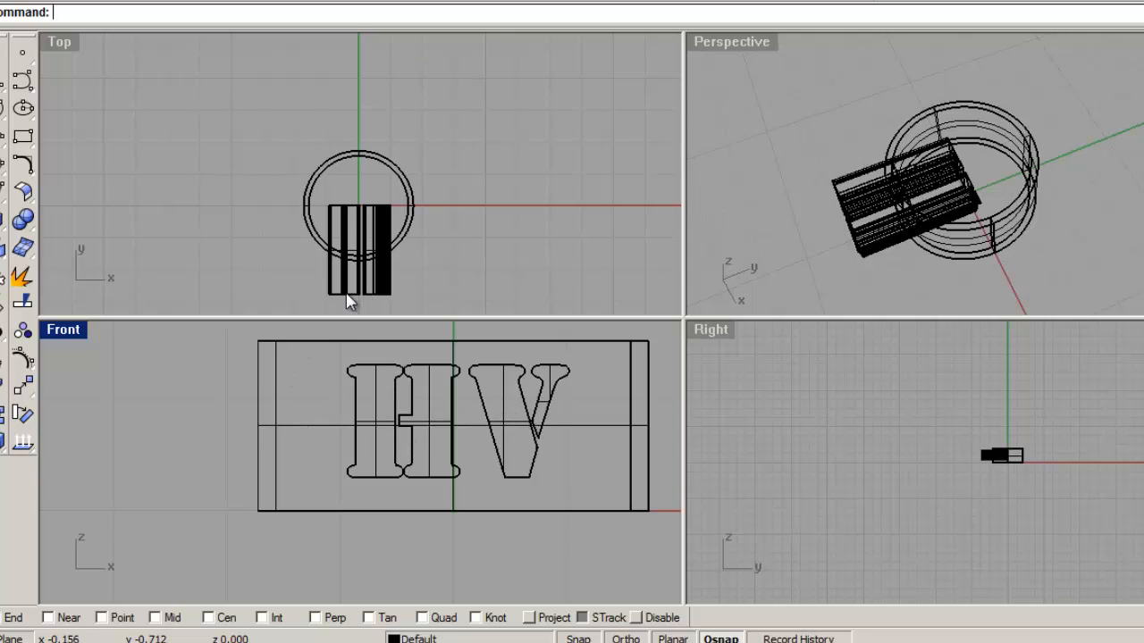
{"action": "left_click", "coordinate": [375, 288]}
{"action": "left_click_drag", "start_coordinate": [375, 288], "coordinate": [370, 299]}
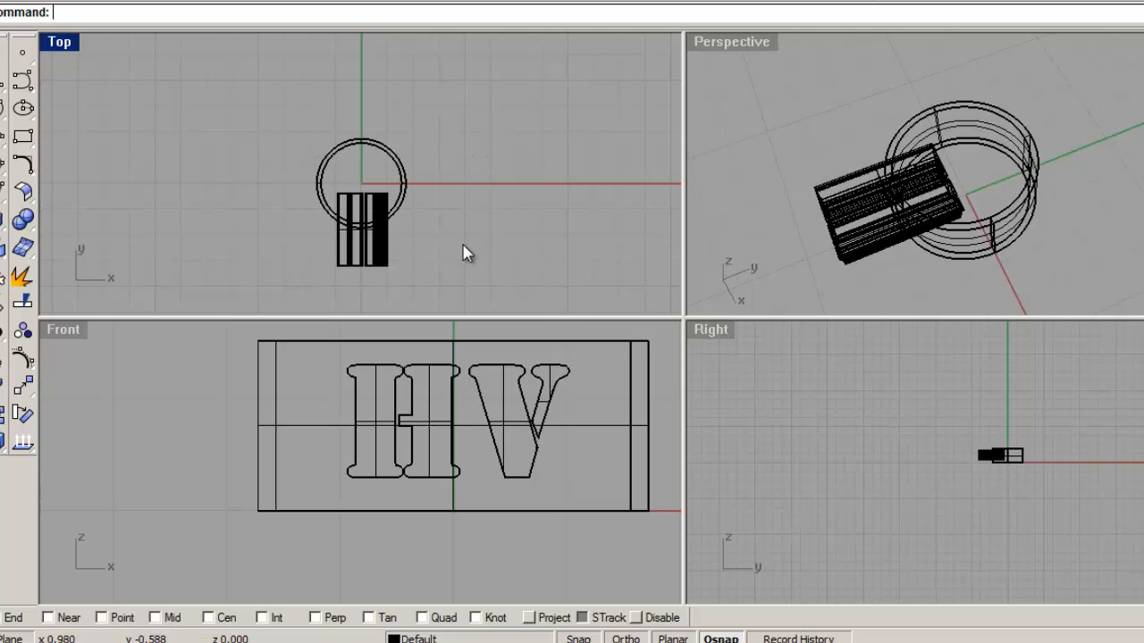
Polar array the HV text group around the origin with 3 items filling 360 degrees.
{"action": "left_click", "coordinate": [373, 258]}
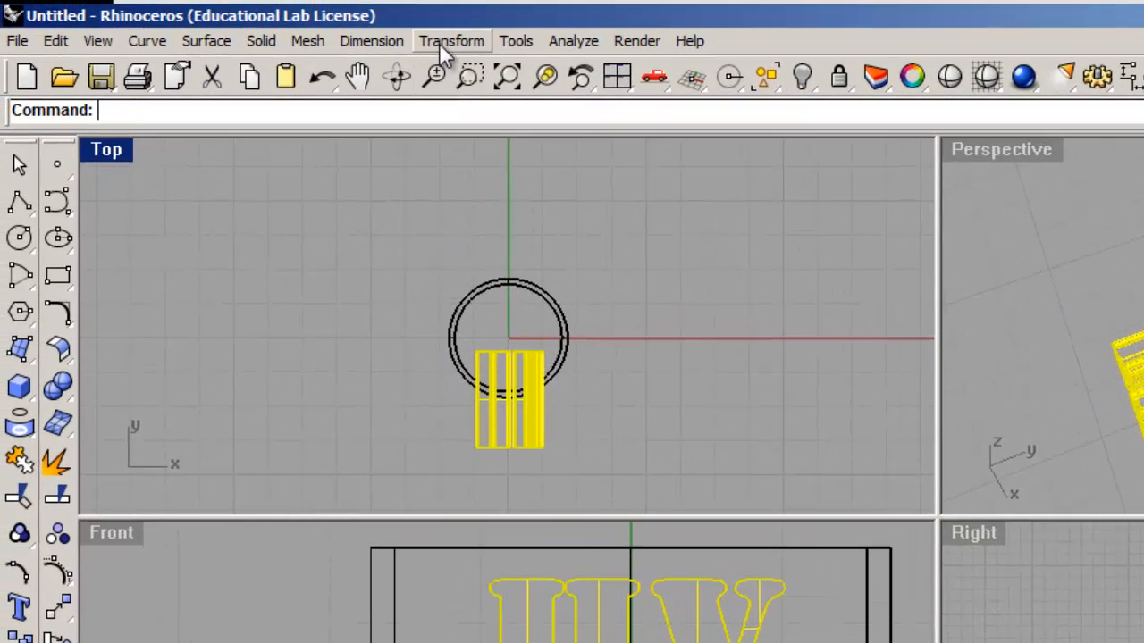
{"action": "left_click", "coordinate": [439, 44]}
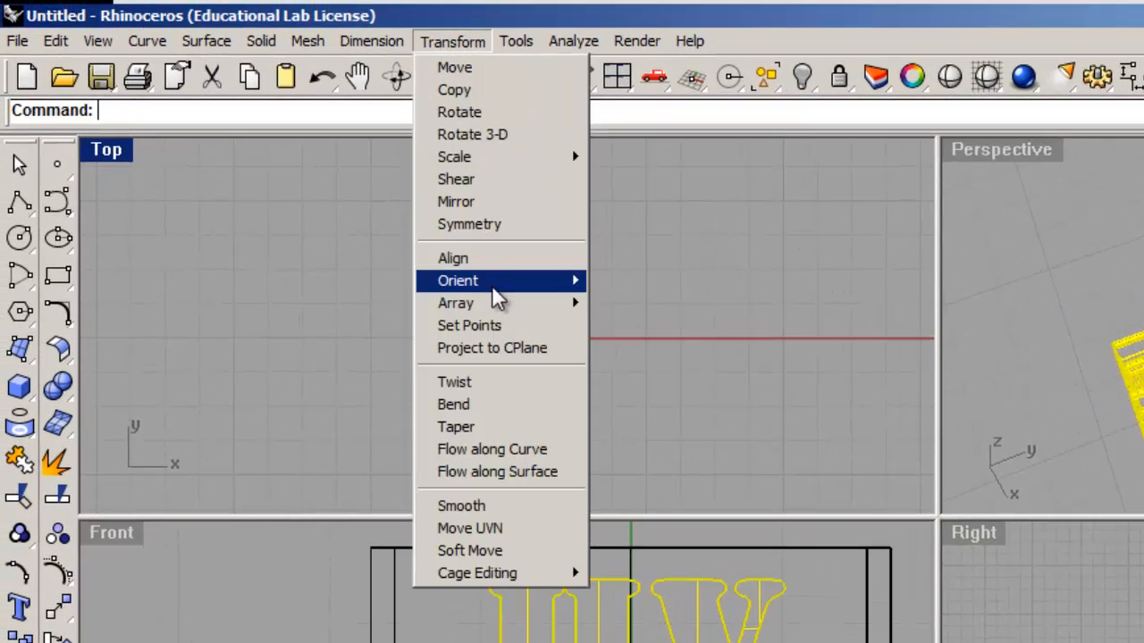
{"action": "mouse_move", "coordinate": [492, 309]}
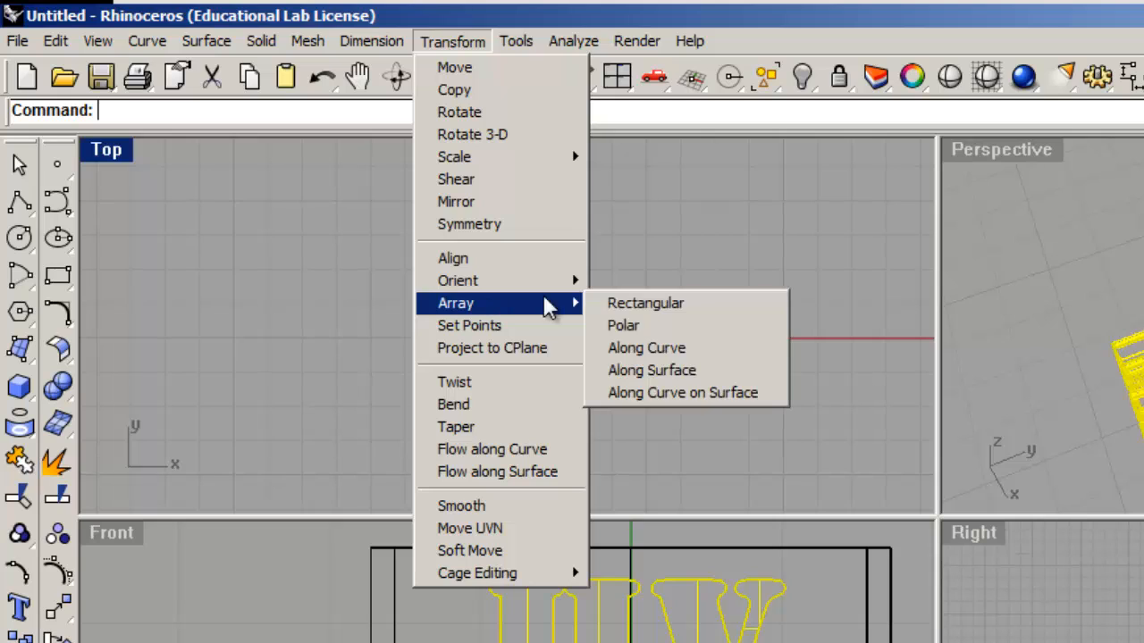
{"action": "left_click", "coordinate": [626, 329]}
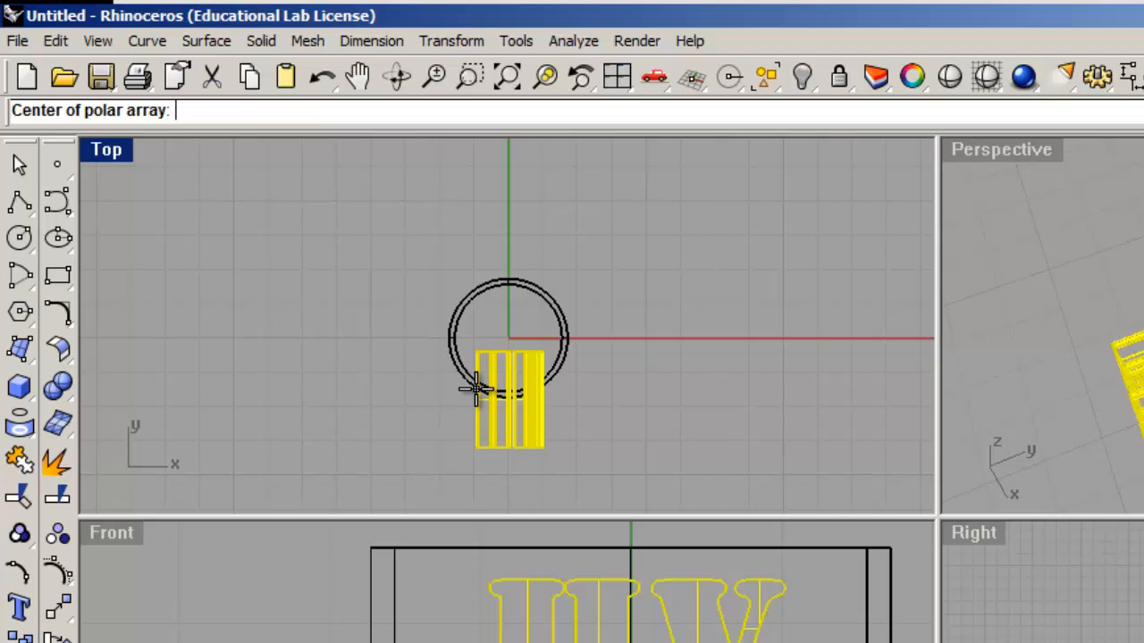
{"action": "type", "text": "0"}
{"action": "key", "text": "Return"}
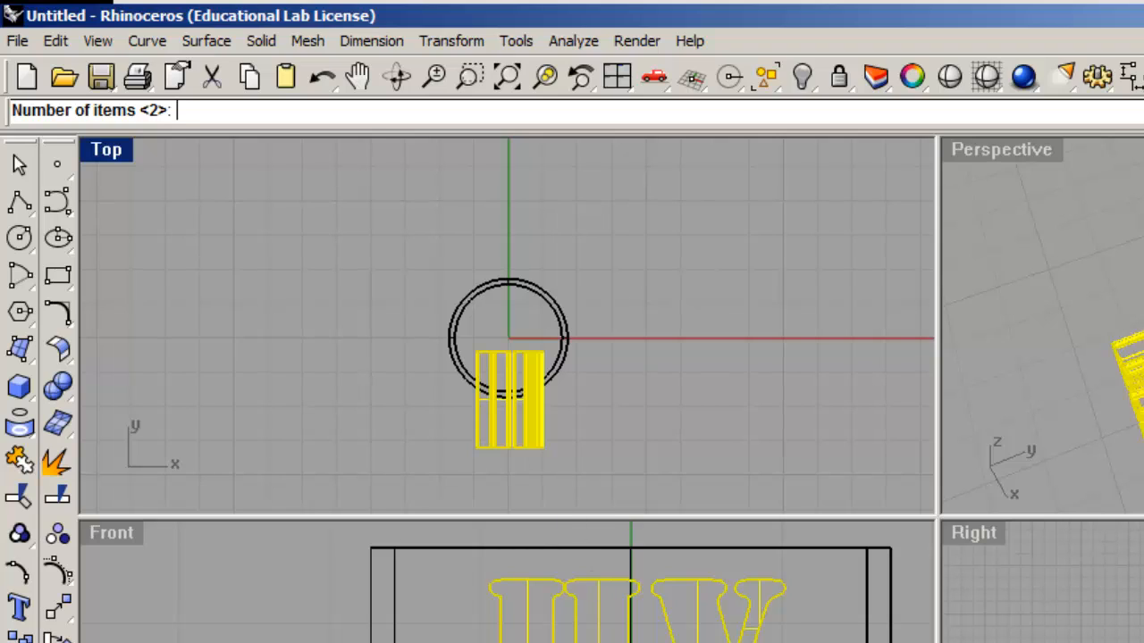
{"action": "type", "text": "3"}
{"action": "key", "text": "Return"}
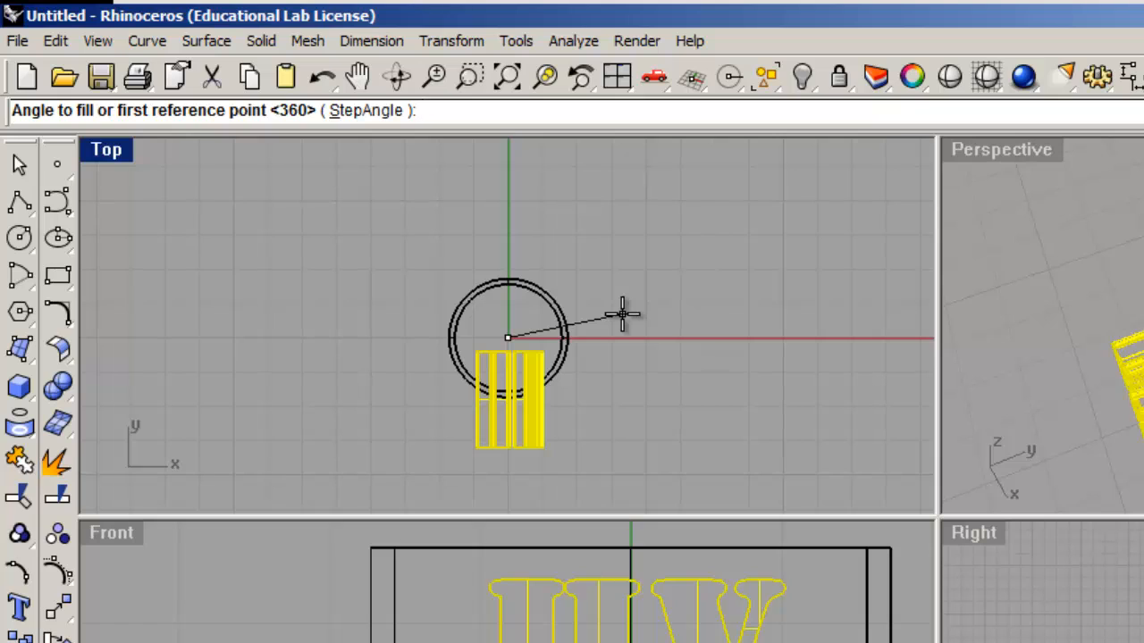
{"action": "type", "text": "360"}
{"action": "key", "text": "Return"}
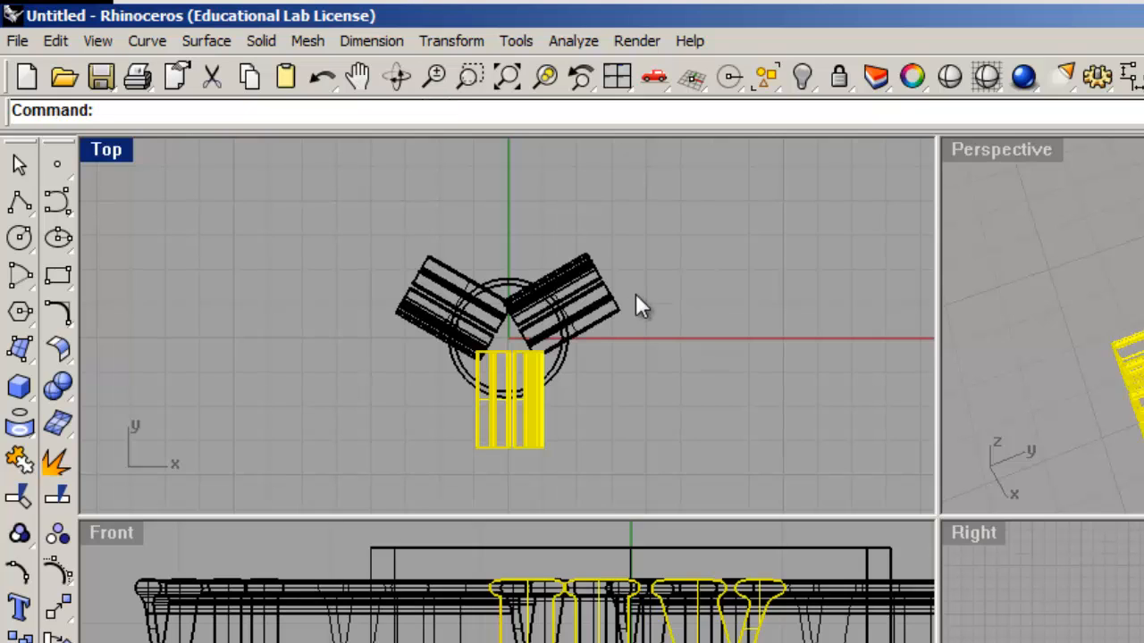
{"action": "left_click", "coordinate": [648, 323]}
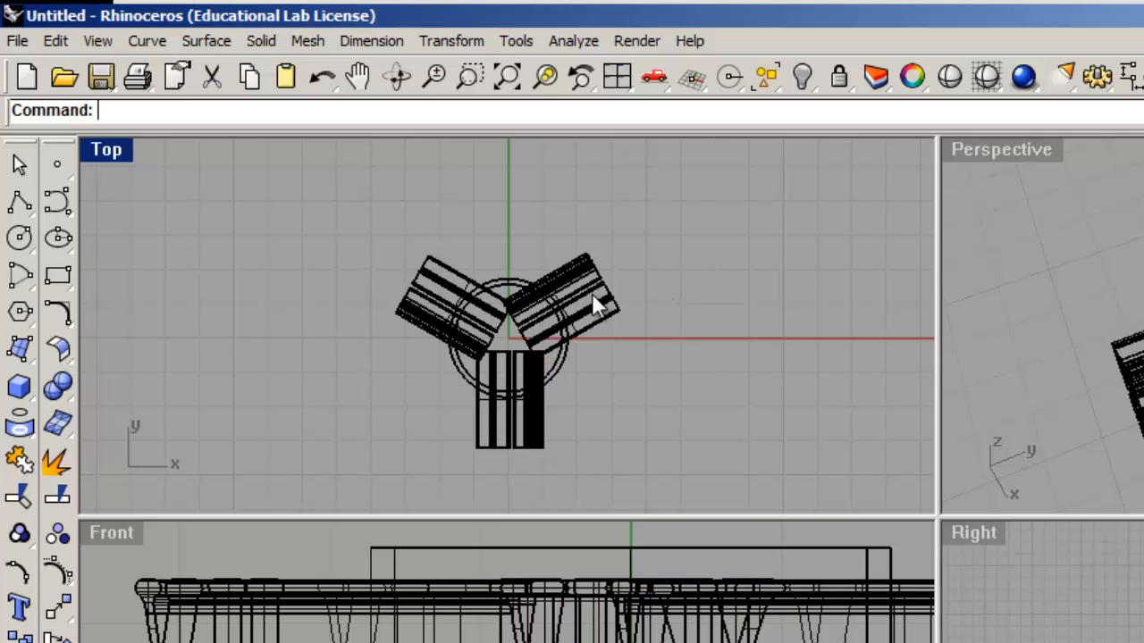
{"action": "left_click", "coordinate": [591, 294]}
{"action": "left_click", "coordinate": [442, 294]}
{"action": "left_click", "coordinate": [493, 392]}
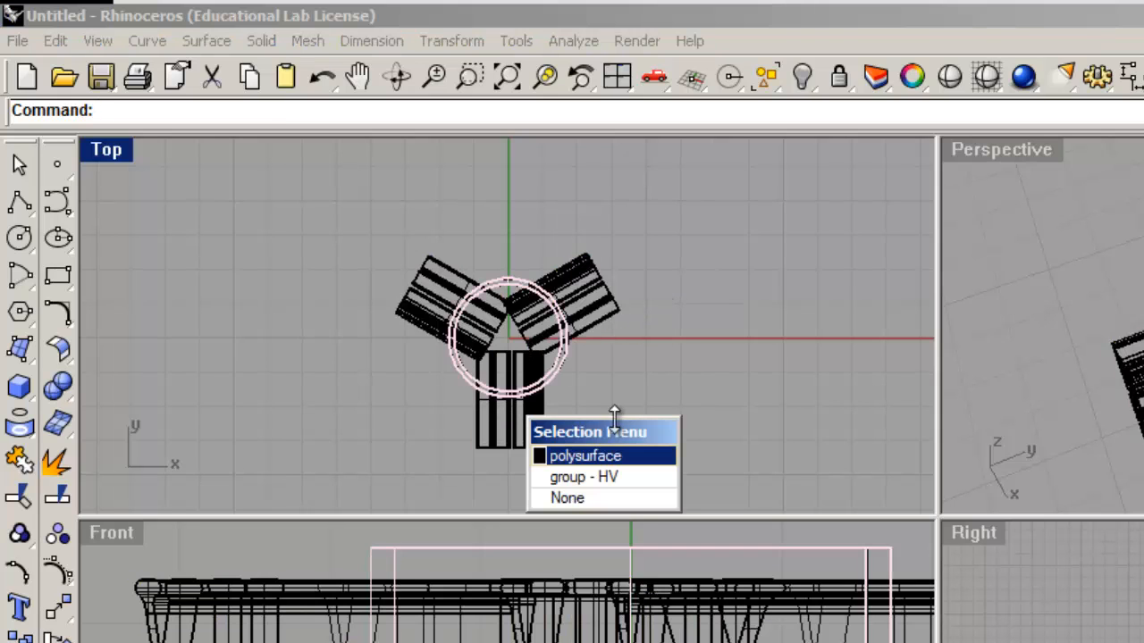
{"action": "left_click", "coordinate": [678, 373]}
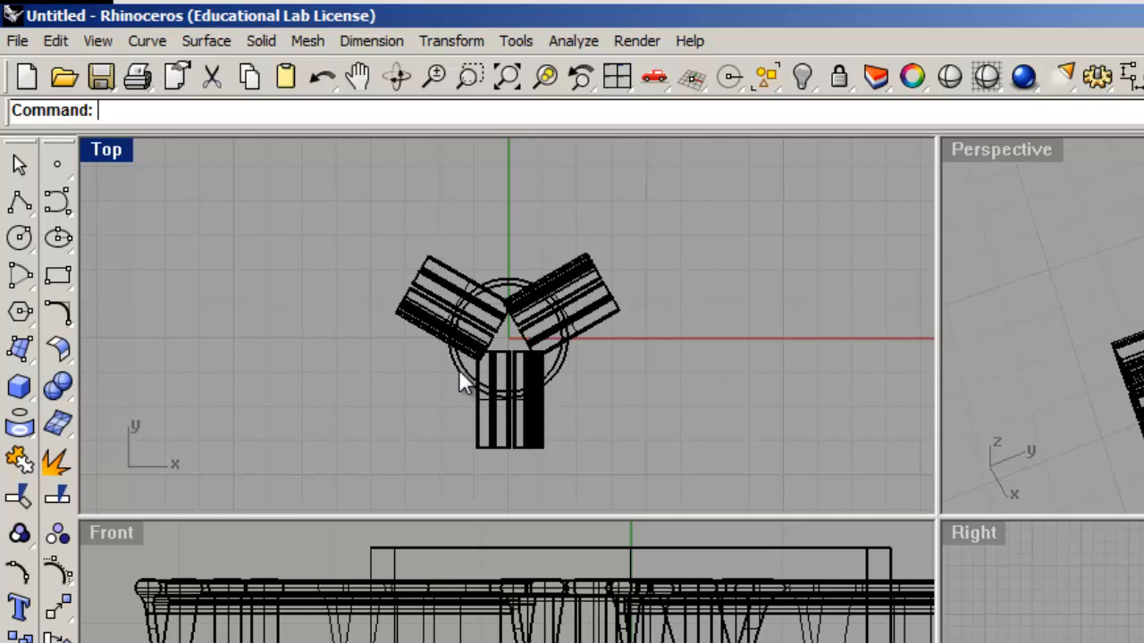
{"action": "left_click", "coordinate": [556, 357]}
{"action": "left_click", "coordinate": [657, 397]}
Subtract the front HV text group from the ring band with a Boolean difference, deleting the input.
{"action": "left_click", "coordinate": [58, 386]}
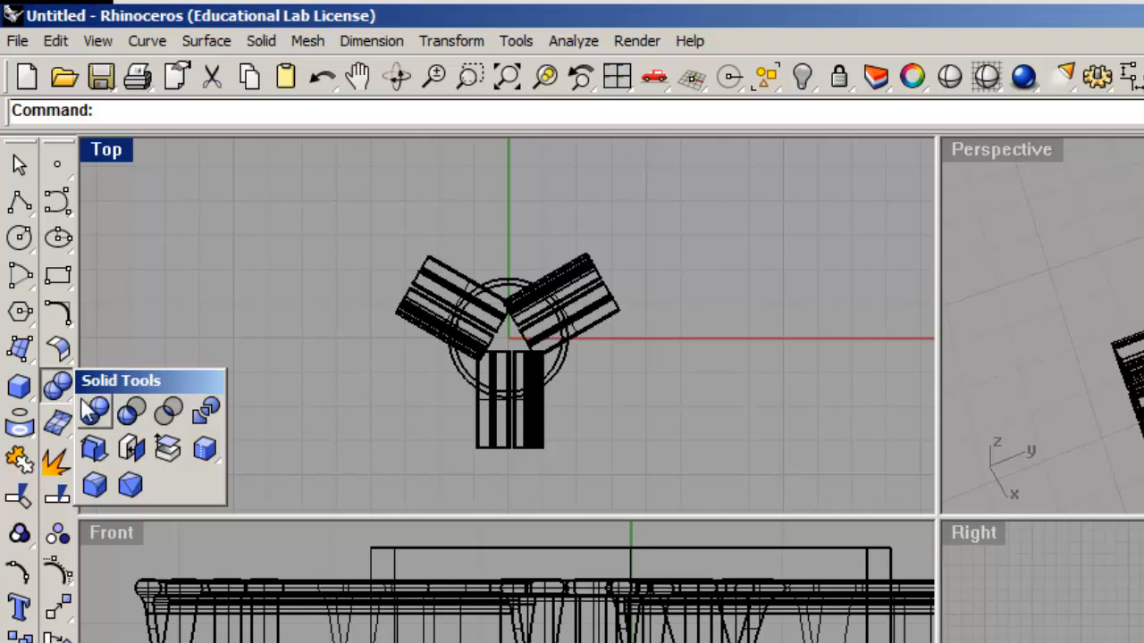
{"action": "left_click", "coordinate": [130, 413]}
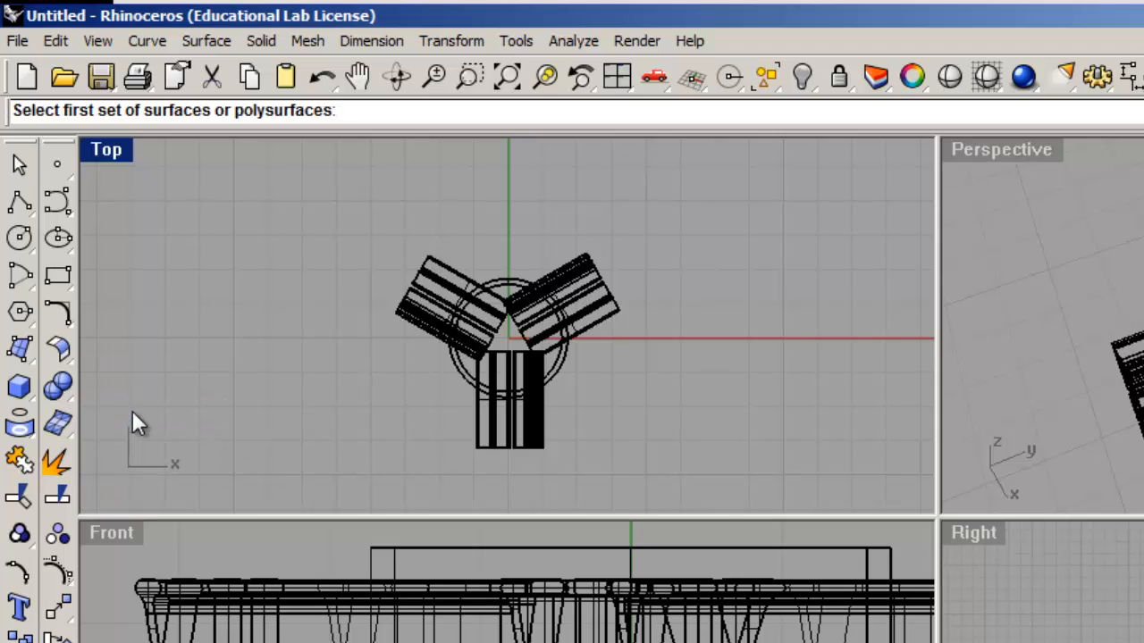
{"action": "left_click", "coordinate": [559, 360]}
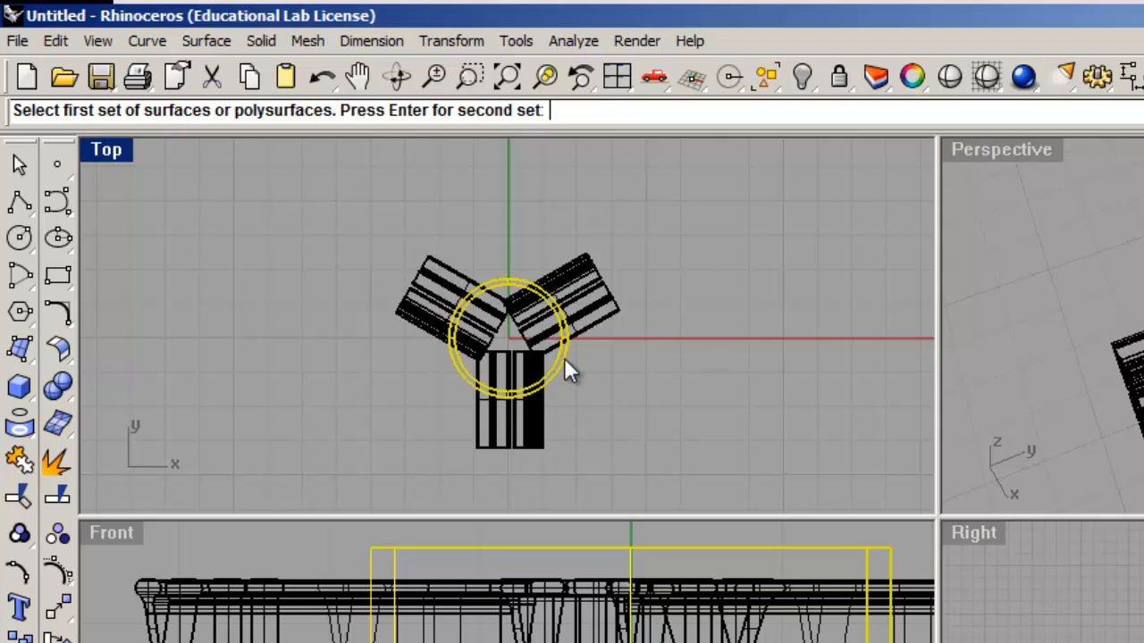
{"action": "key", "text": "Return"}
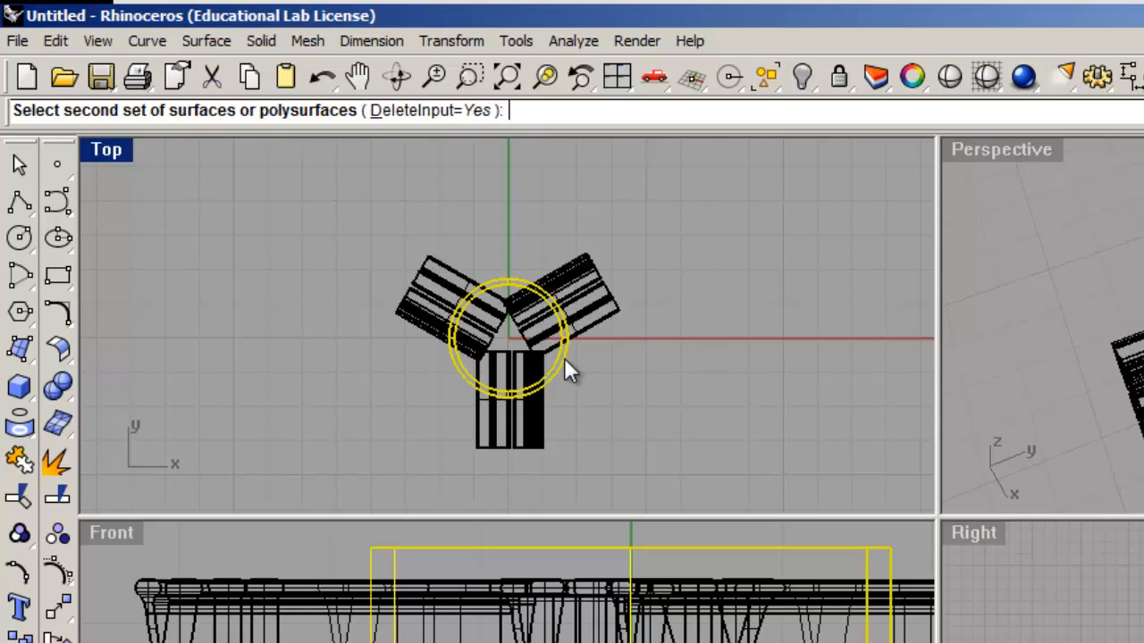
{"action": "left_click", "coordinate": [530, 438]}
{"action": "key", "text": "Return"}
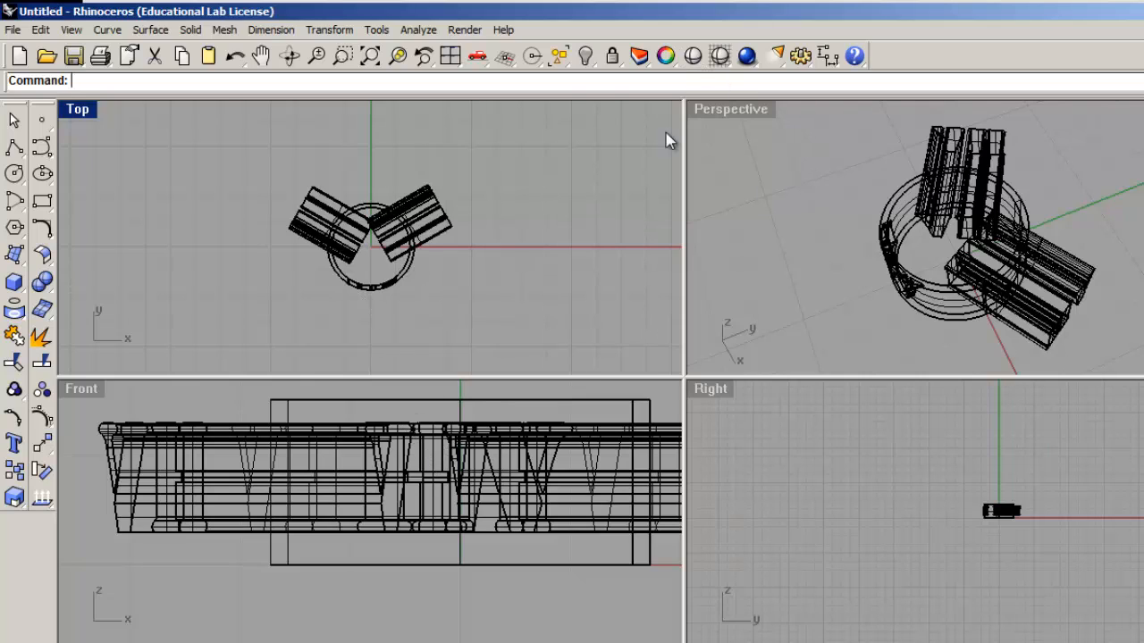
Shade the Front and Perspective views and rotate around the ring to examine the HV letters cut through the band.
{"action": "left_click", "coordinate": [439, 396]}
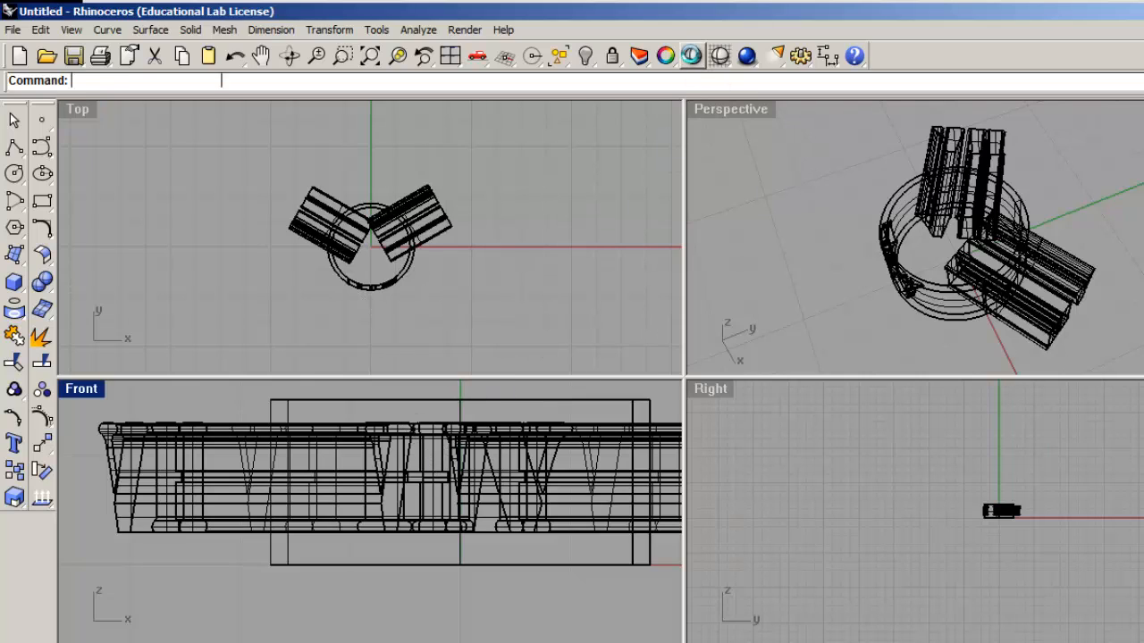
{"action": "left_click", "coordinate": [691, 55]}
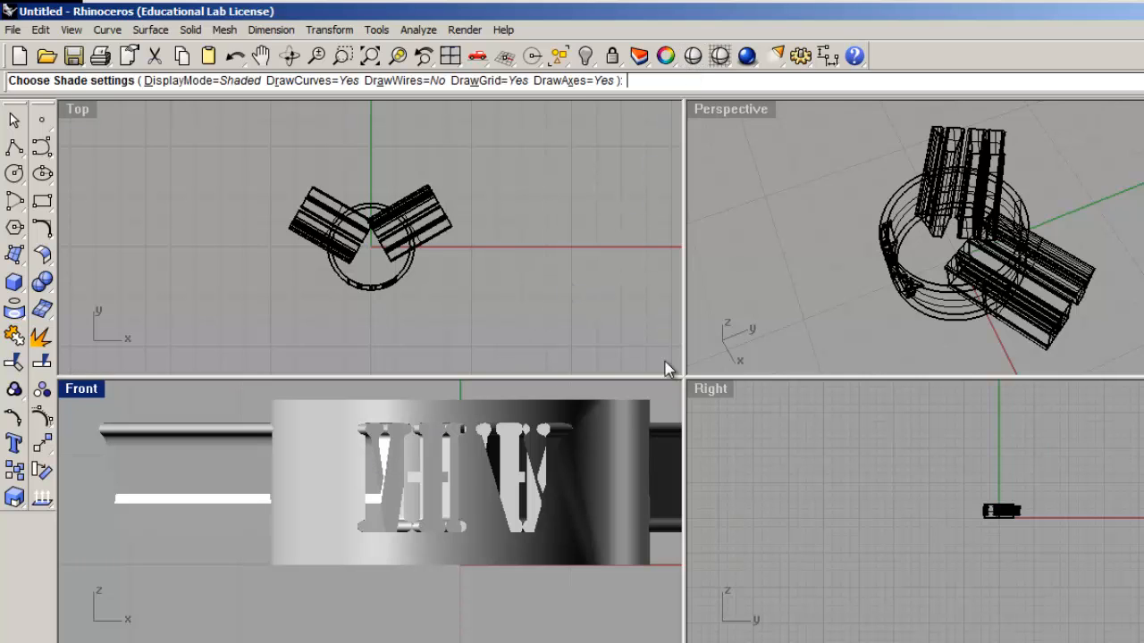
{"action": "left_click", "coordinate": [725, 332]}
{"action": "left_click", "coordinate": [617, 404]}
{"action": "left_click", "coordinate": [774, 260]}
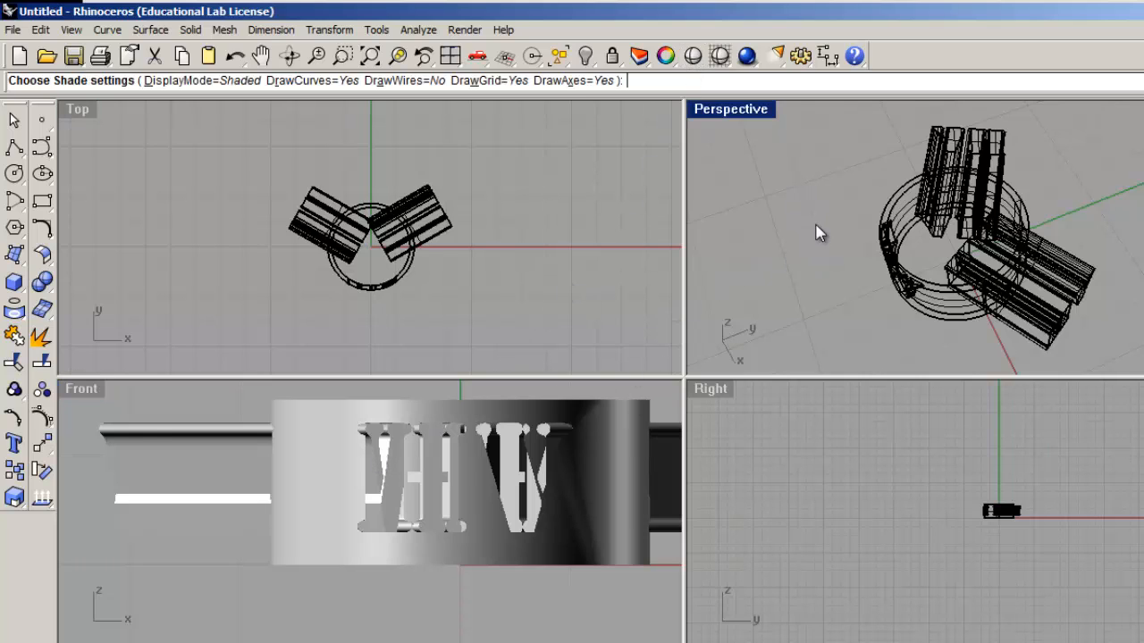
{"action": "key", "text": "Escape"}
{"action": "left_click", "coordinate": [692, 55]}
{"action": "left_click", "coordinate": [248, 163]}
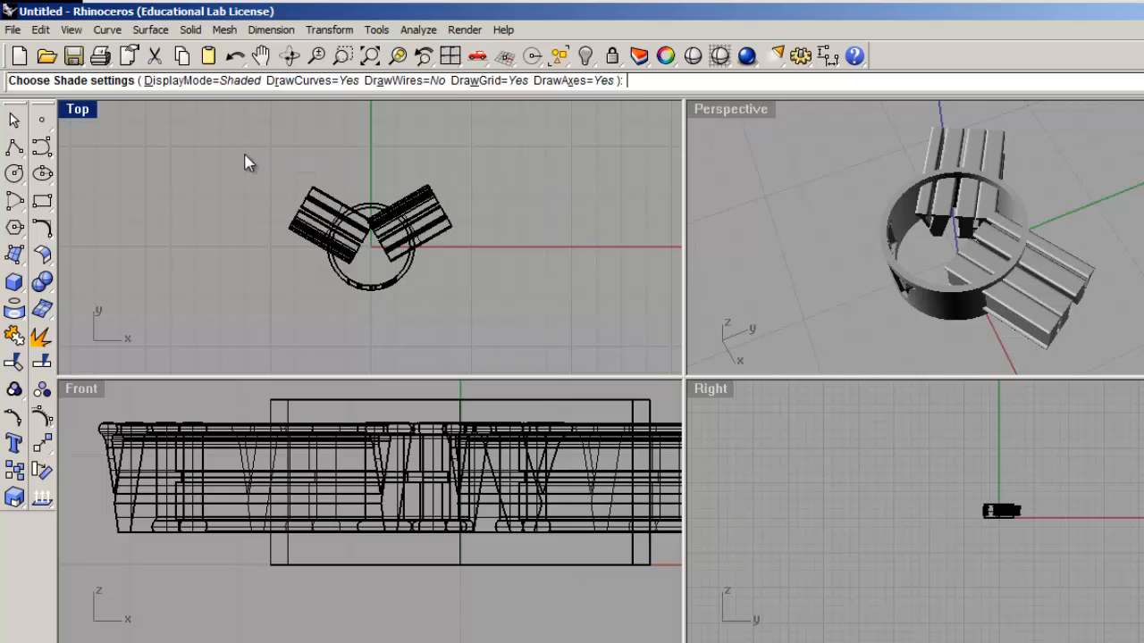
{"action": "left_click", "coordinate": [289, 55]}
{"action": "left_click_drag", "start_coordinate": [858, 266], "coordinate": [990, 128]}
{"action": "key", "text": "Return"}
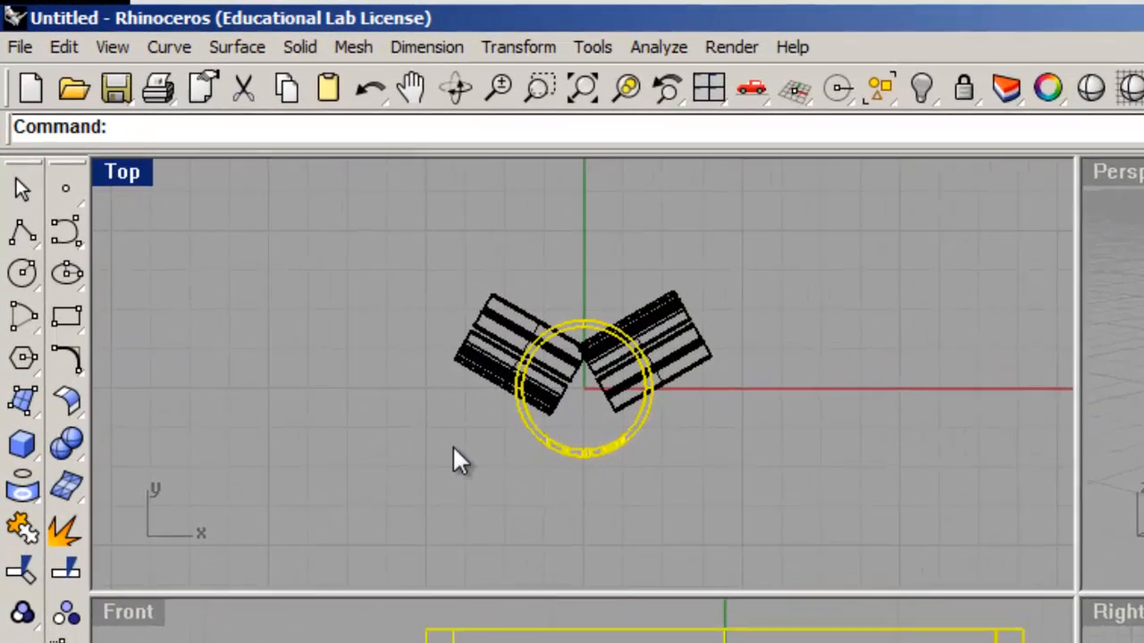
Try to subtract both remaining HV text groups from the ring band in one Boolean difference.
{"action": "type", "text": "Boolean2Objects"}
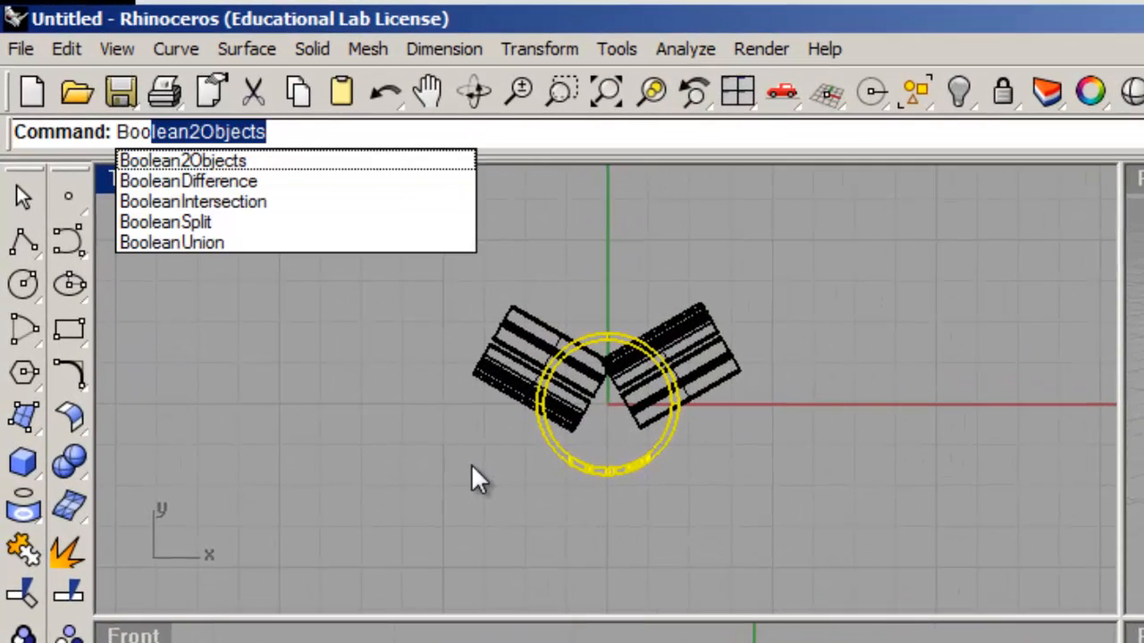
{"action": "key", "text": "Down"}
{"action": "key", "text": "Down"}
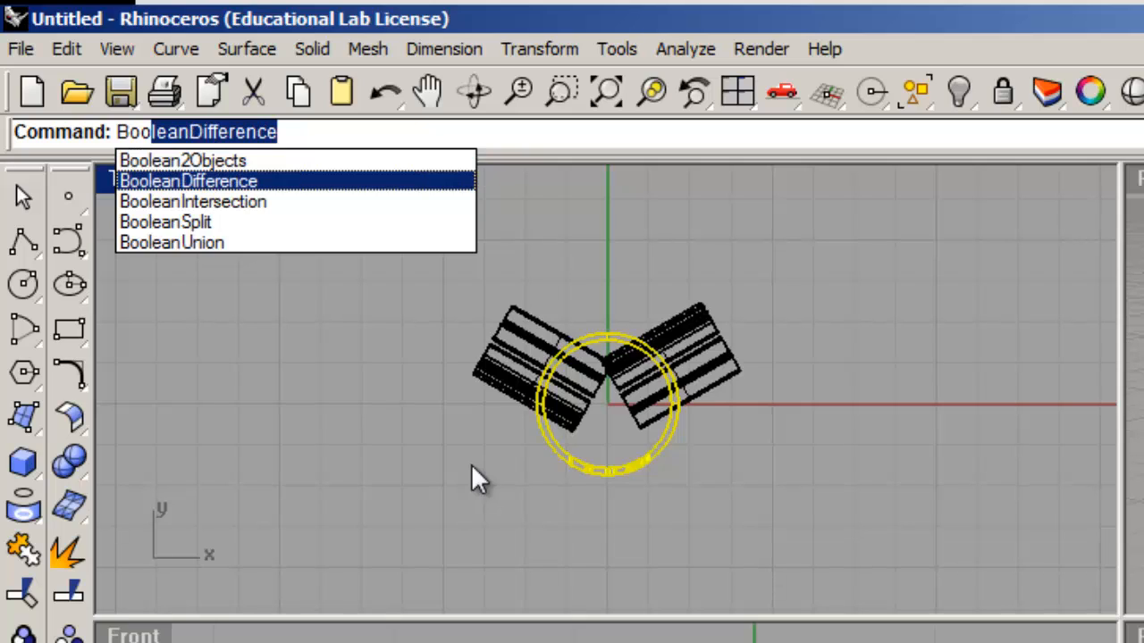
{"action": "key", "text": "Return"}
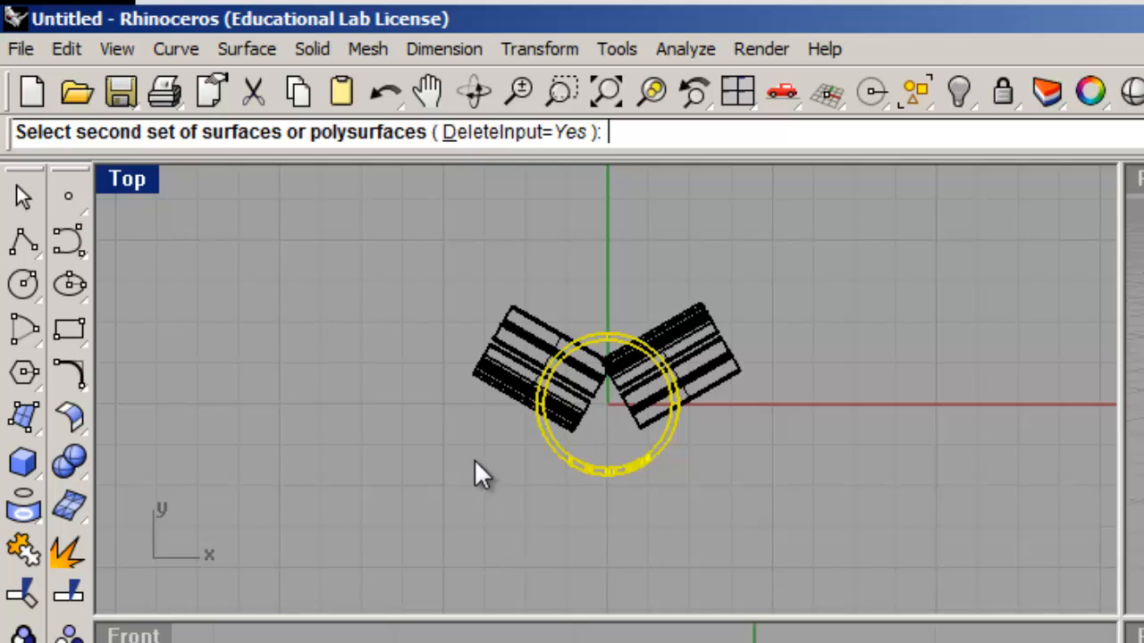
{"action": "left_click", "coordinate": [505, 360]}
{"action": "left_click", "coordinate": [688, 337]}
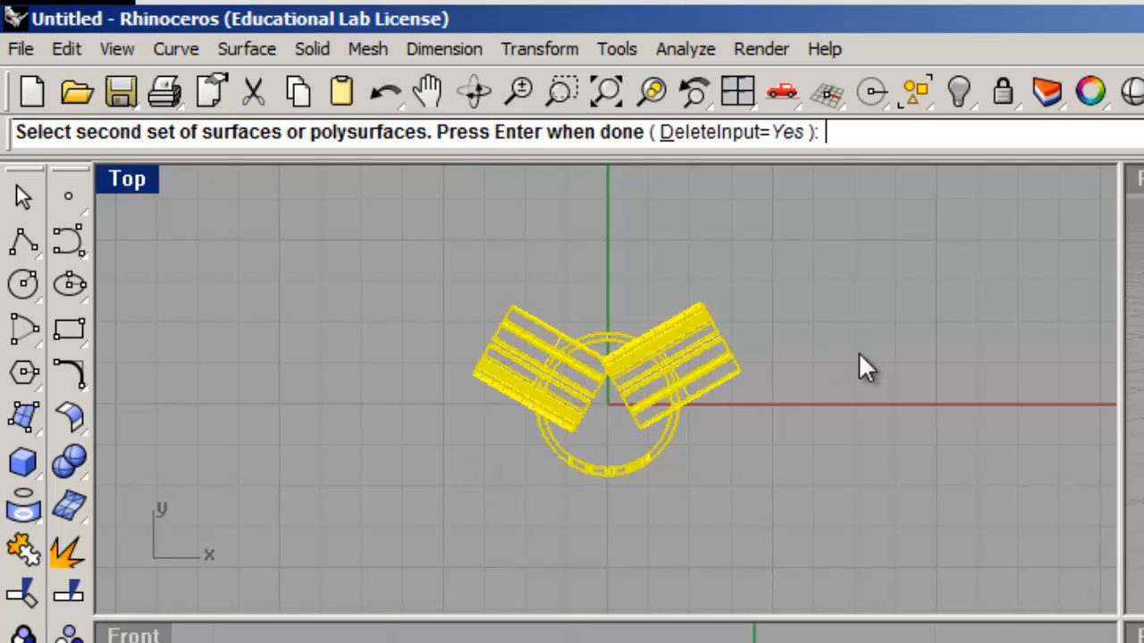
{"action": "key", "text": "Return"}
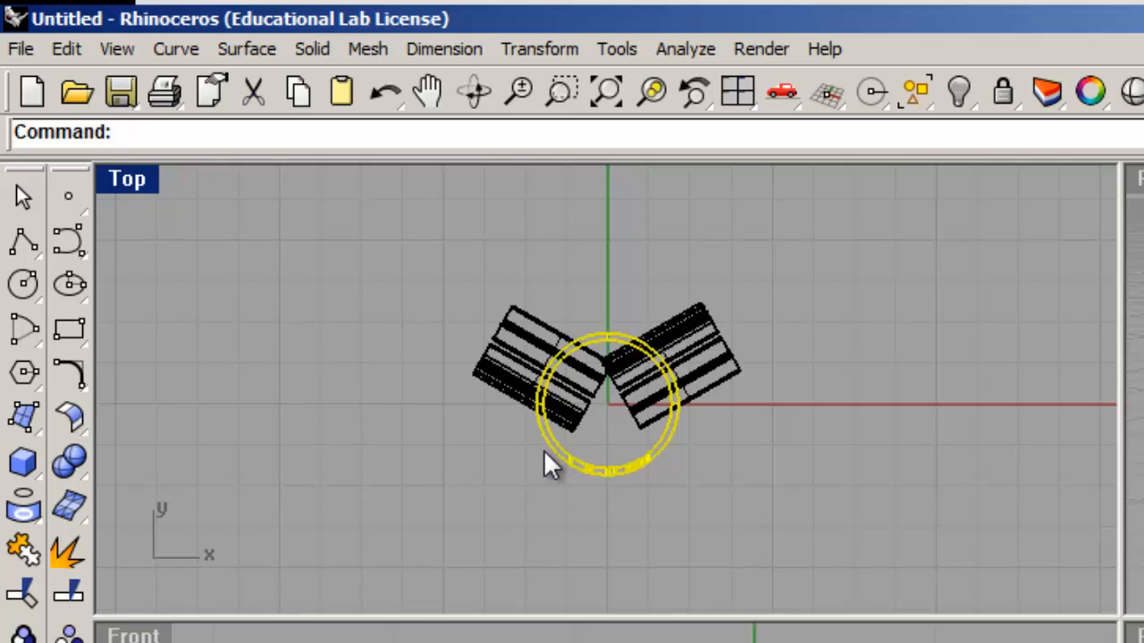
Subtract only the HV text group on the ring's negative-X side from the band with a Boolean difference, deleting the input.
{"action": "type", "text": "Boolean2Objects"}
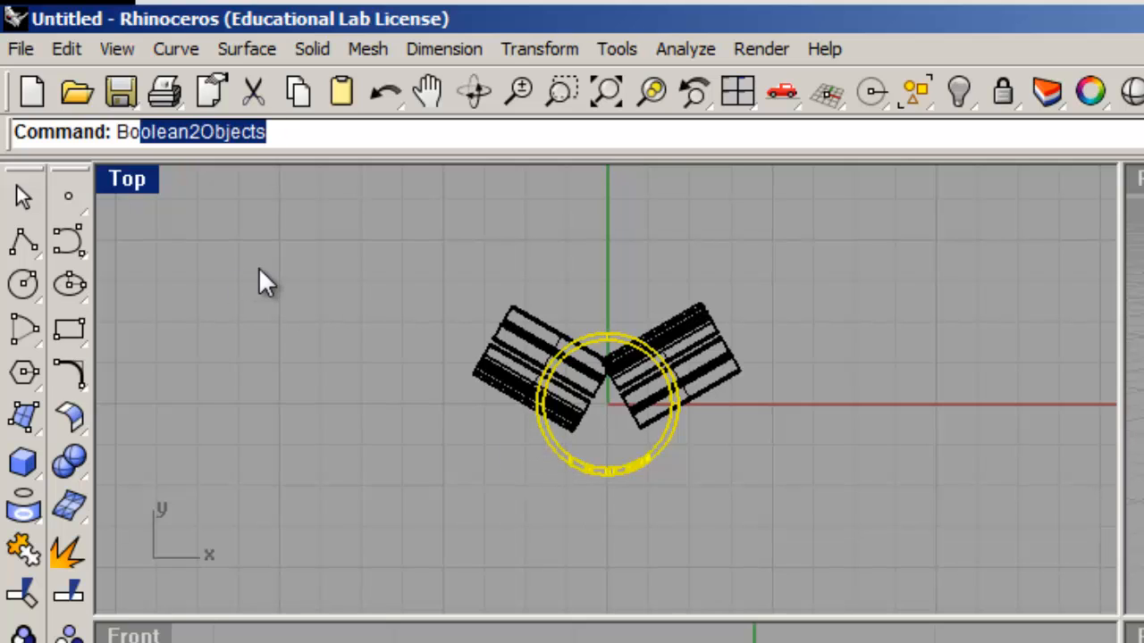
{"action": "key", "text": "Down"}
{"action": "key", "text": "Down"}
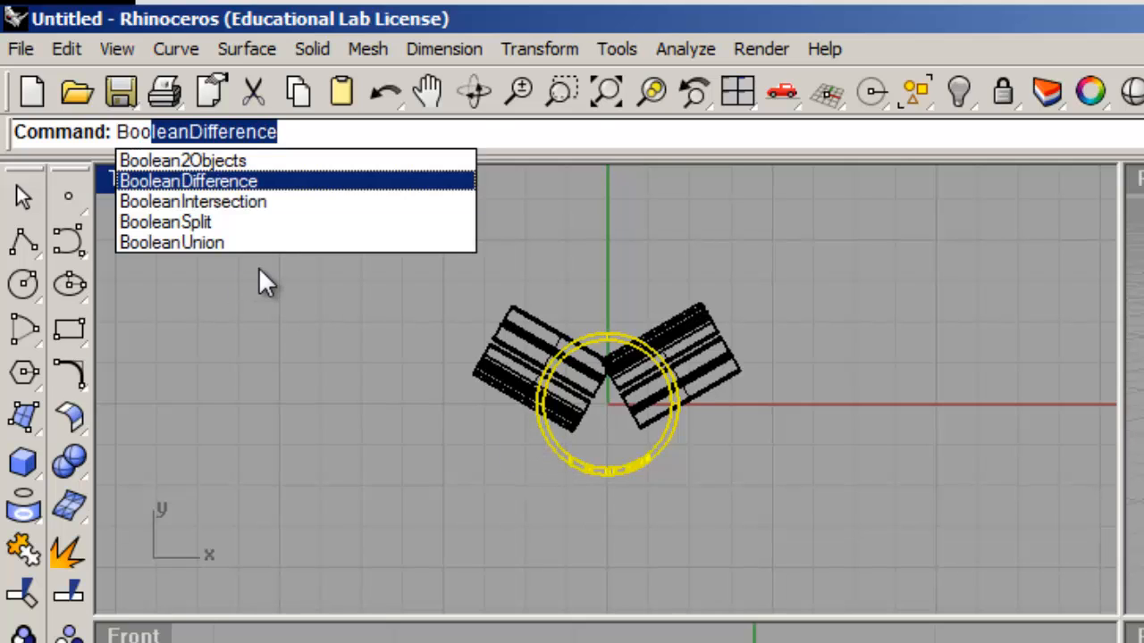
{"action": "key", "text": "Return"}
{"action": "left_click", "coordinate": [501, 379]}
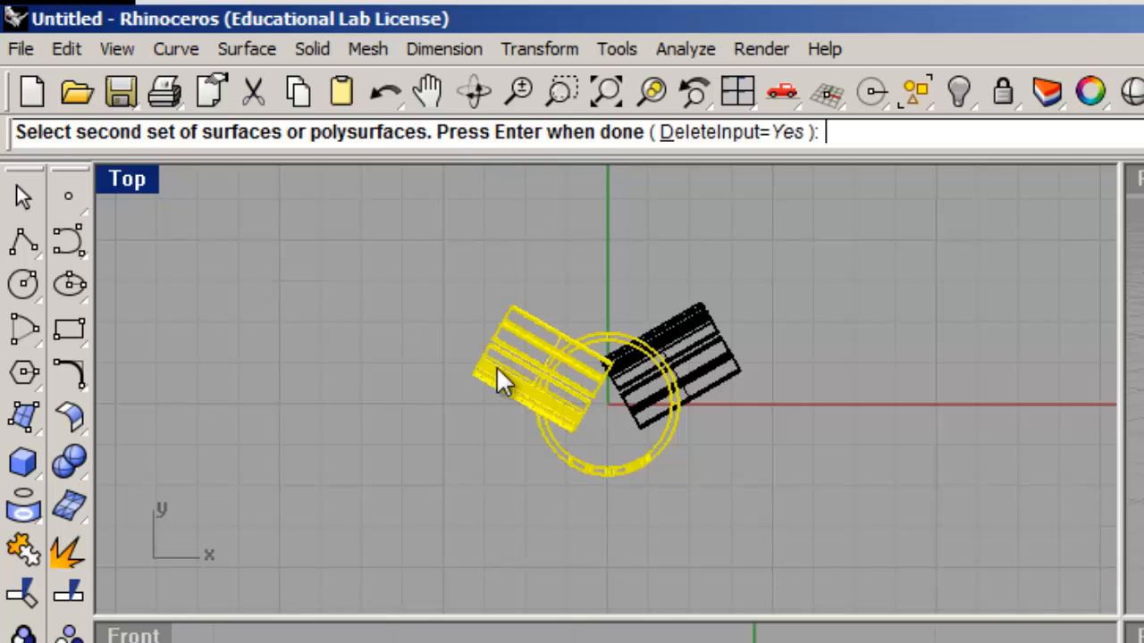
{"action": "key", "text": "Return"}
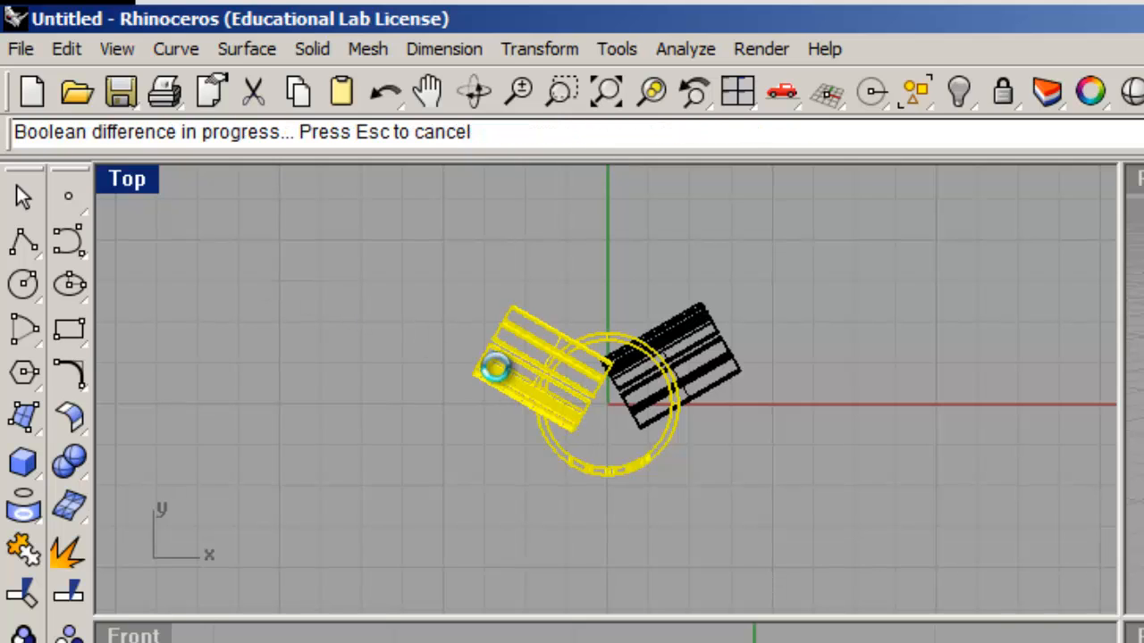
Subtract the last HV text group from the ring band with a Boolean difference, keeping DeleteInput set to Yes.
{"action": "left_click", "coordinate": [547, 436]}
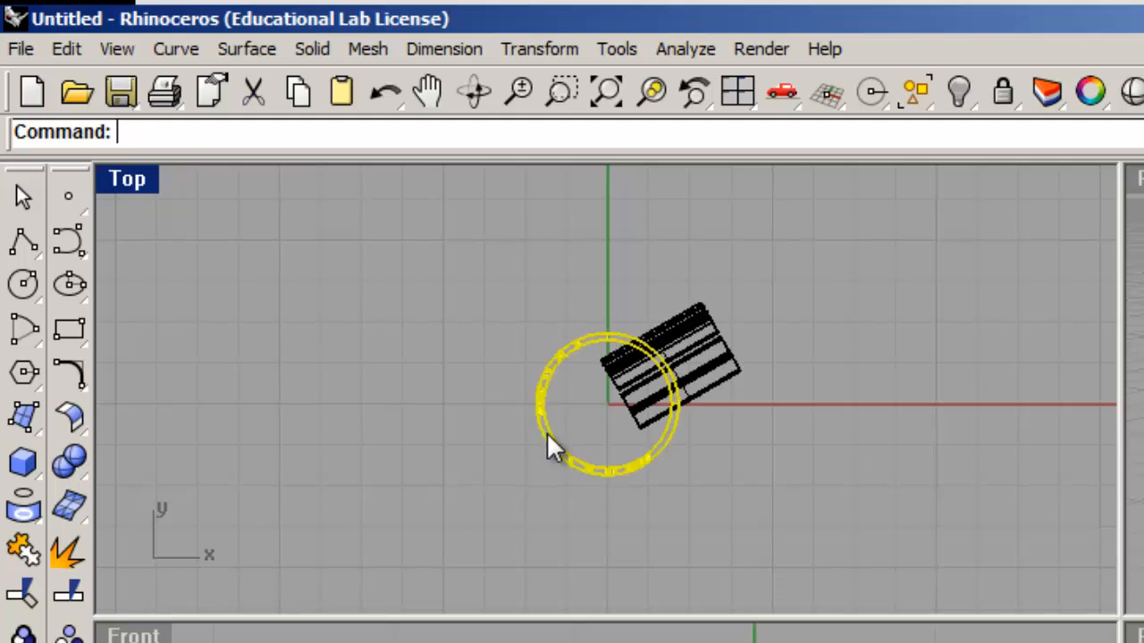
{"action": "type", "text": "Boolean2Objects"}
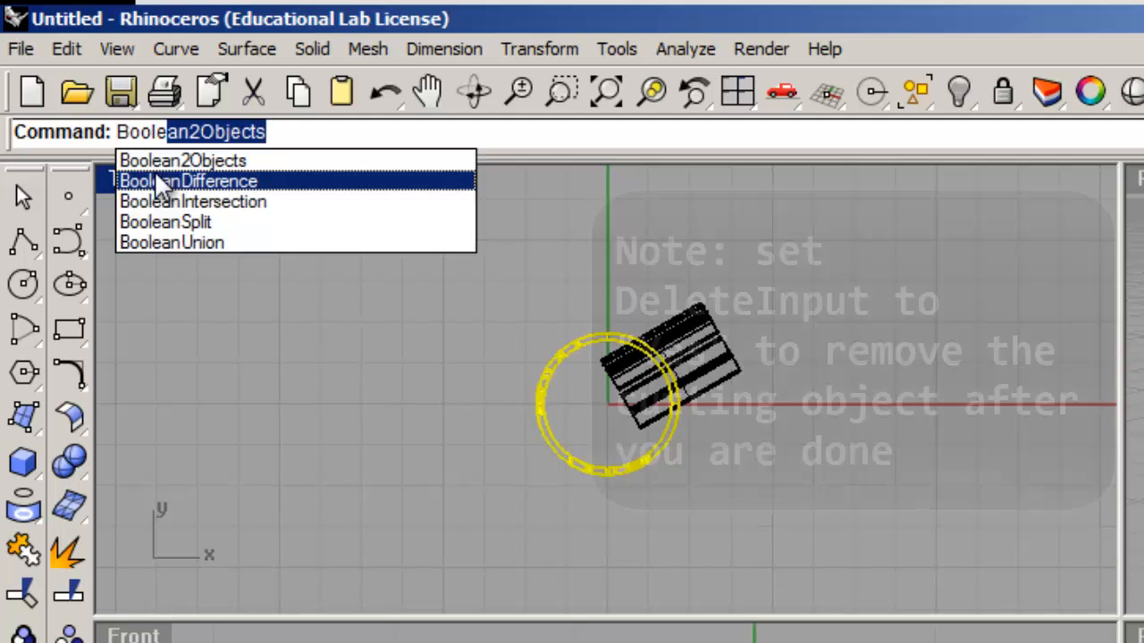
{"action": "key", "text": "Down"}
{"action": "key", "text": "Up"}
{"action": "key", "text": "Return"}
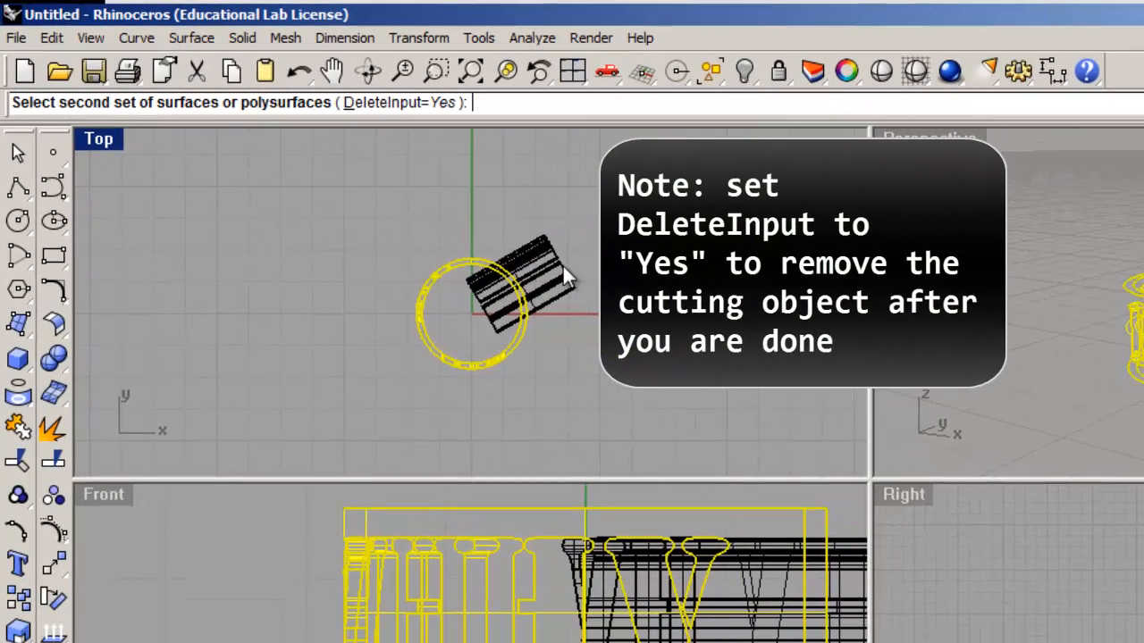
{"action": "left_click", "coordinate": [675, 319]}
{"action": "key", "text": "Return"}
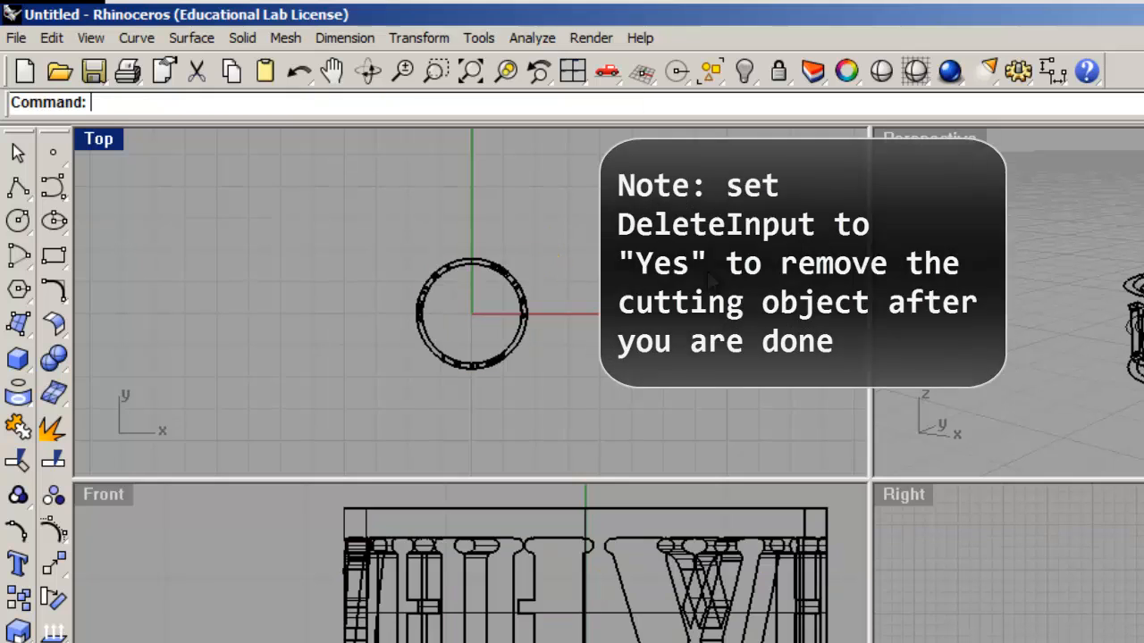
Shade the Perspective view and examine all three HV cut-outs around the finished ring, up close and from above.
{"action": "key", "text": "ctrl+a"}
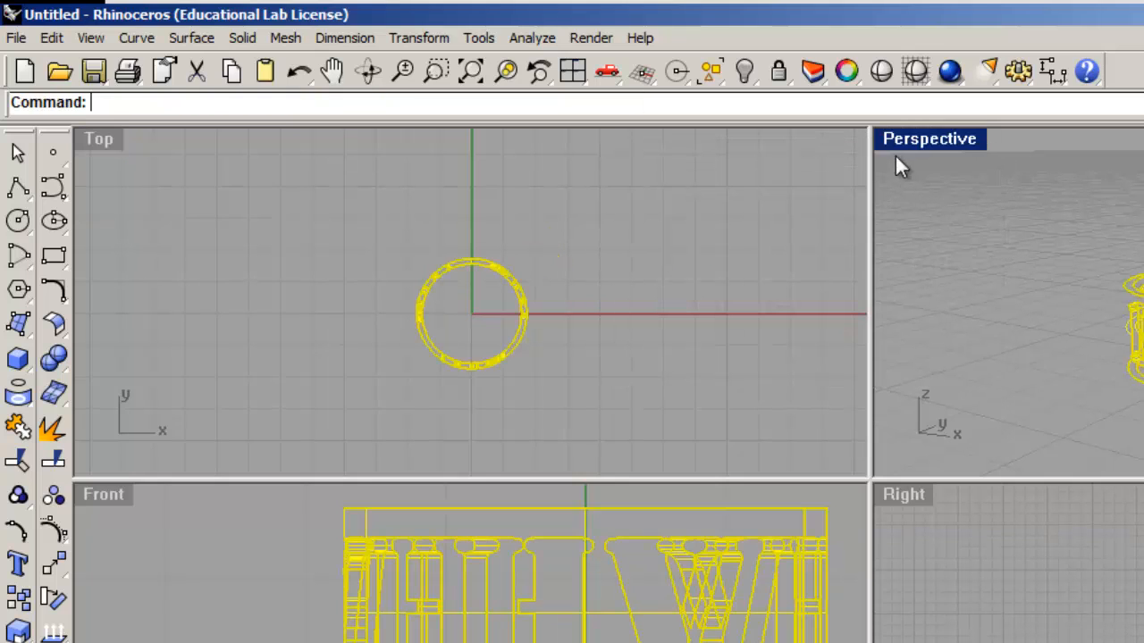
{"action": "left_click", "coordinate": [881, 70]}
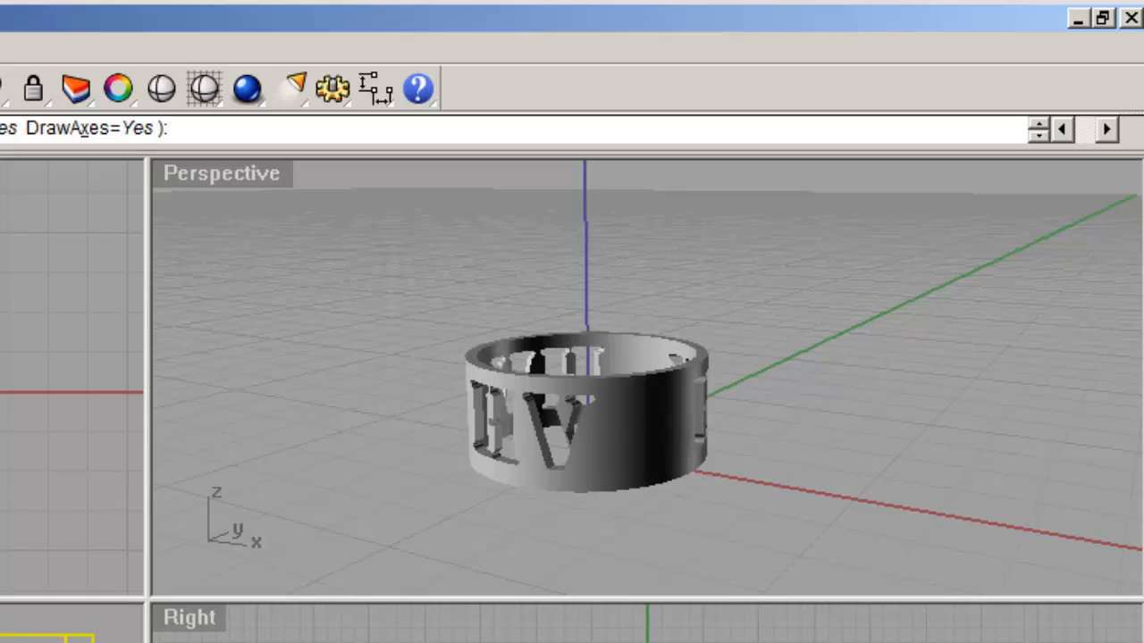
{"action": "left_click_drag", "start_coordinate": [486, 398], "coordinate": [767, 382]}
{"action": "right_click_drag", "start_coordinate": [767, 382], "coordinate": [1026, 337]}
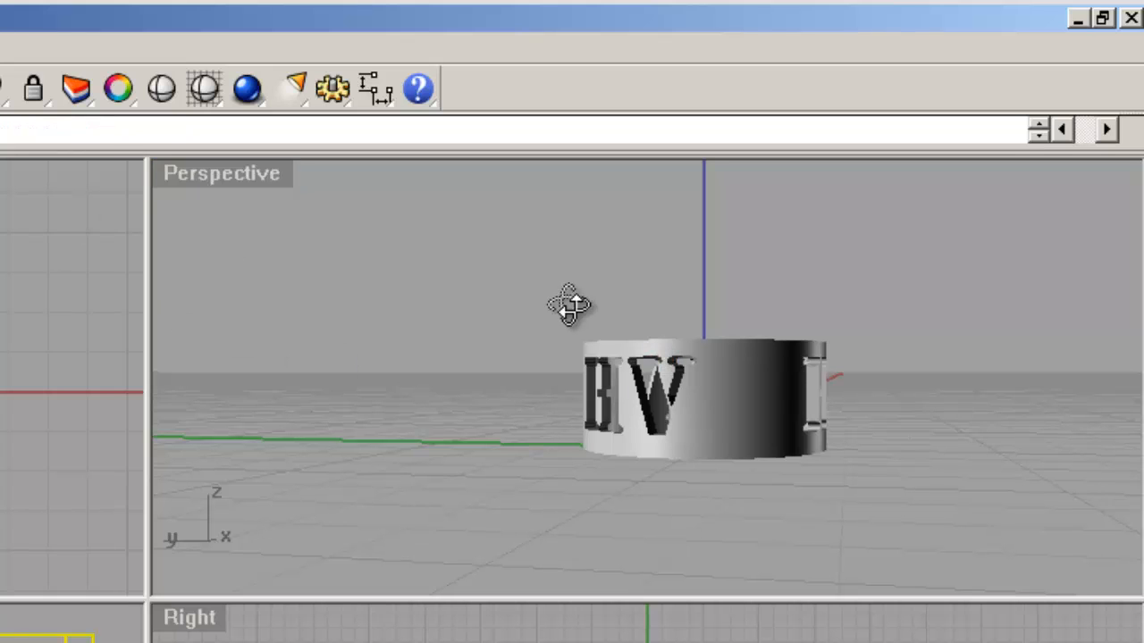
{"action": "right_click_drag", "start_coordinate": [590, 357], "coordinate": [570, 384]}
{"action": "scroll", "coordinate": [573, 384], "scroll_direction": "up", "scroll_amount": 9}
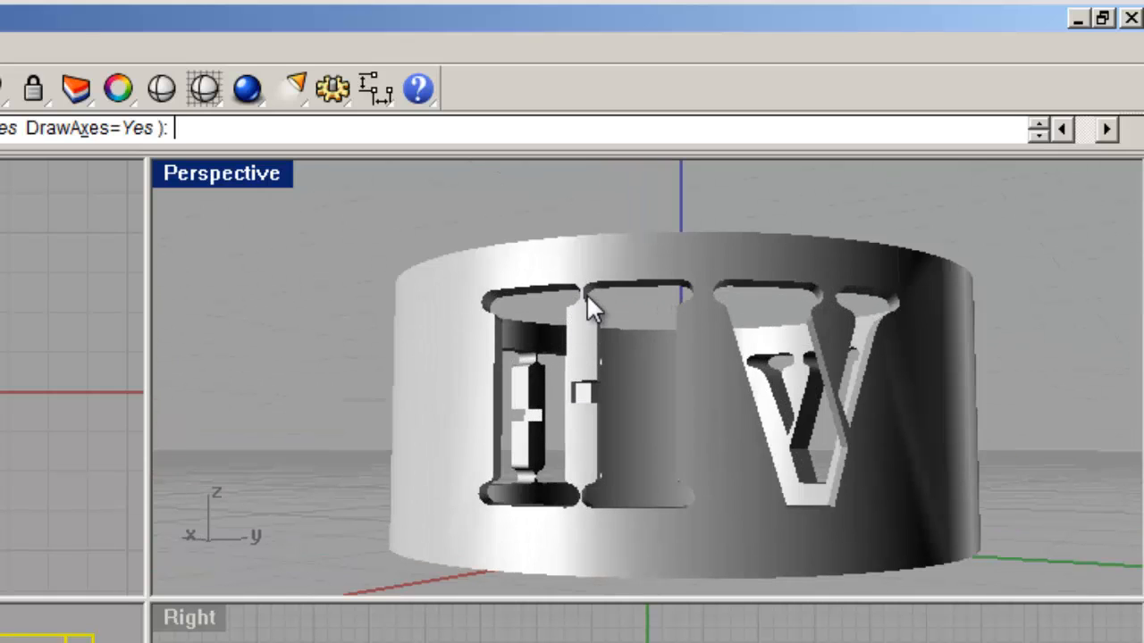
{"action": "scroll", "coordinate": [586, 347], "scroll_direction": "down", "scroll_amount": 5}
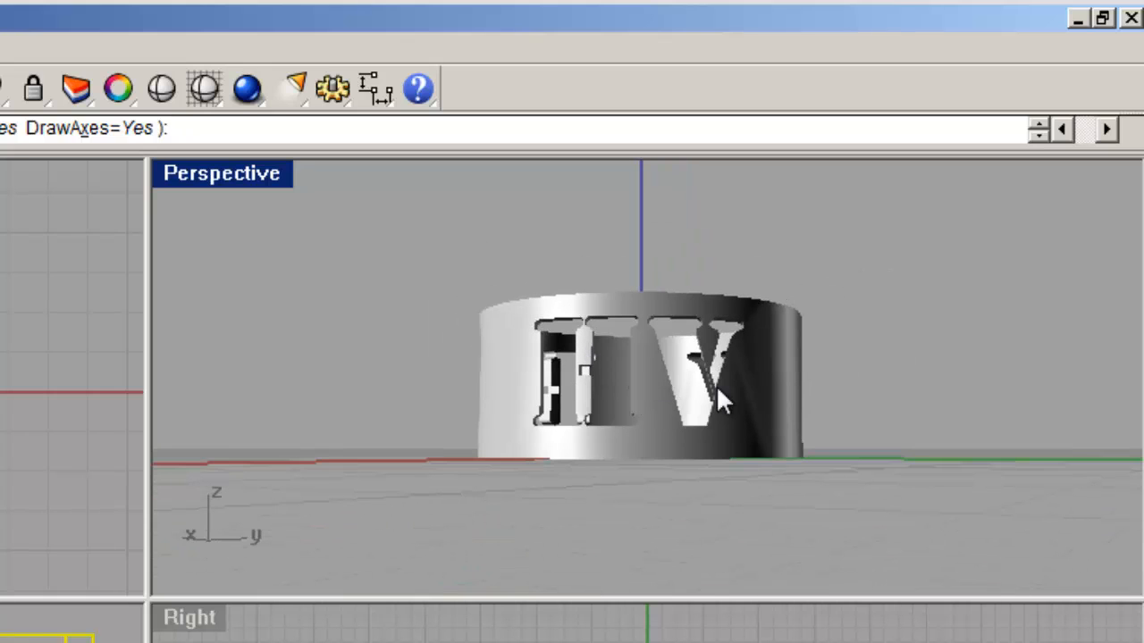
{"action": "scroll", "coordinate": [727, 374], "scroll_direction": "up", "scroll_amount": 5}
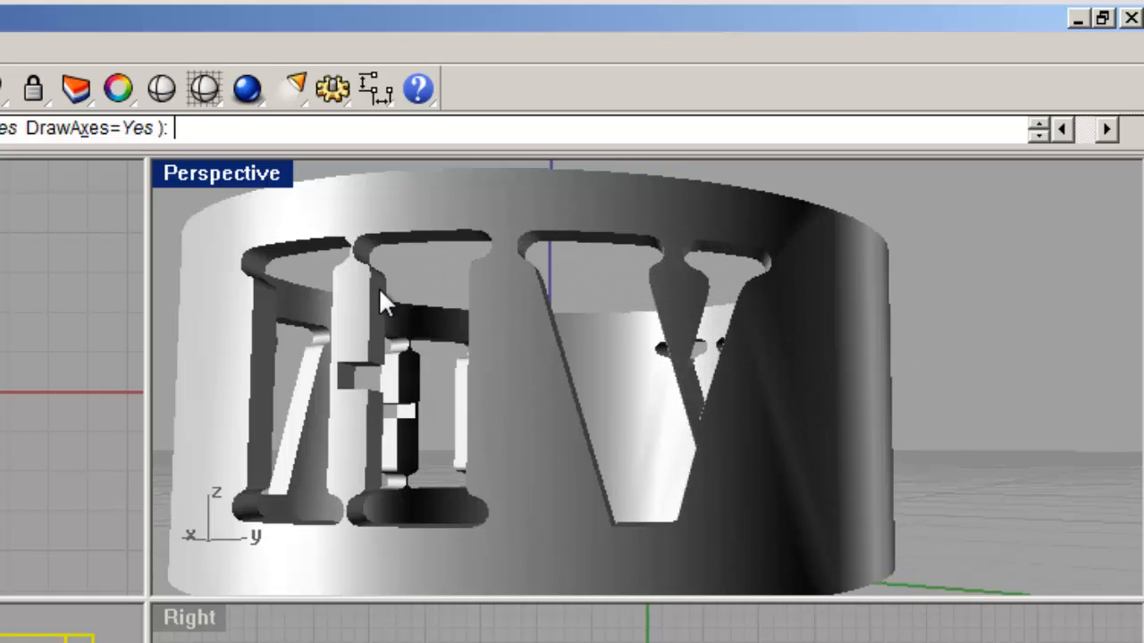
{"action": "scroll", "coordinate": [352, 407], "scroll_direction": "down", "scroll_amount": 5}
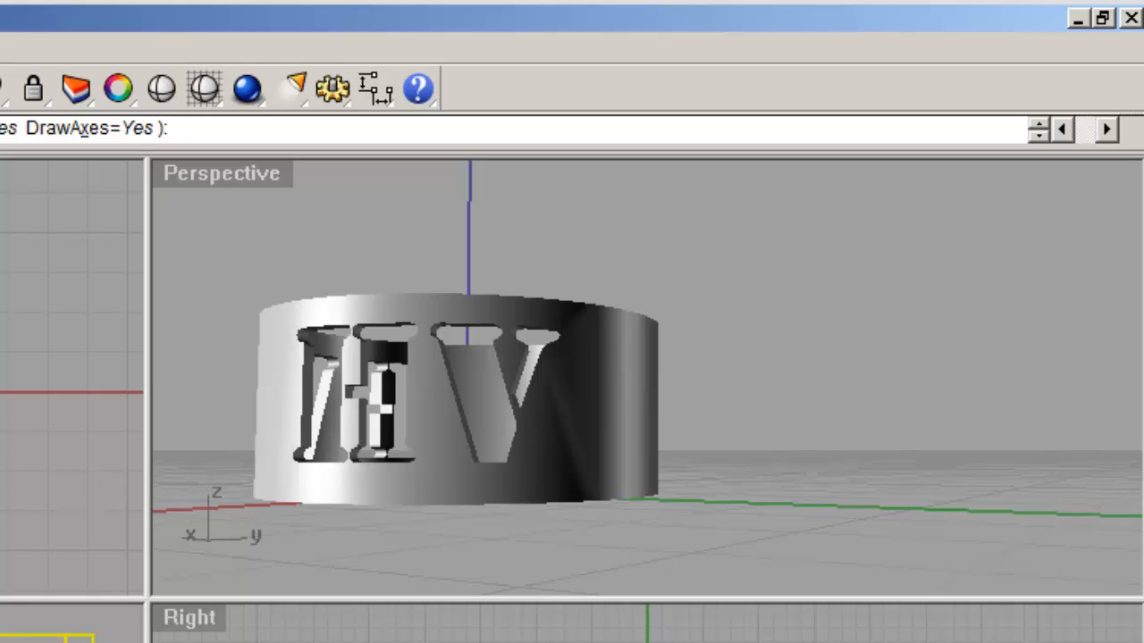
{"action": "scroll", "coordinate": [72, 402], "scroll_direction": "down", "scroll_amount": 4}
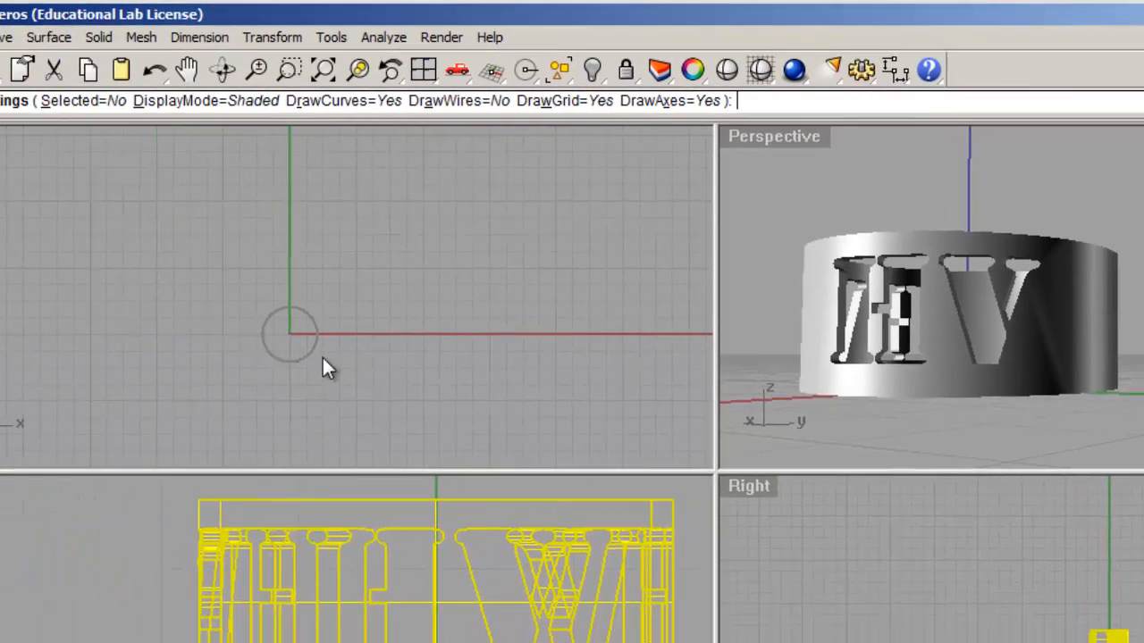
{"action": "scroll", "coordinate": [320, 360], "scroll_direction": "up", "scroll_amount": 3}
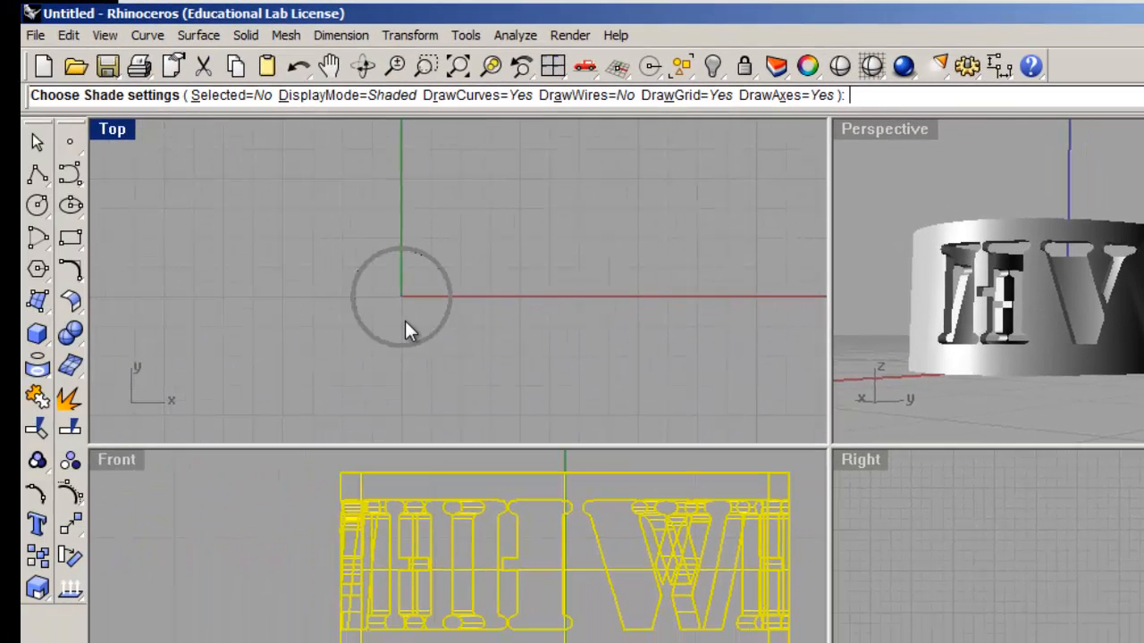
{"action": "scroll", "coordinate": [267, 336], "scroll_direction": "up", "scroll_amount": 2}
{"action": "left_click", "coordinate": [596, 336]}
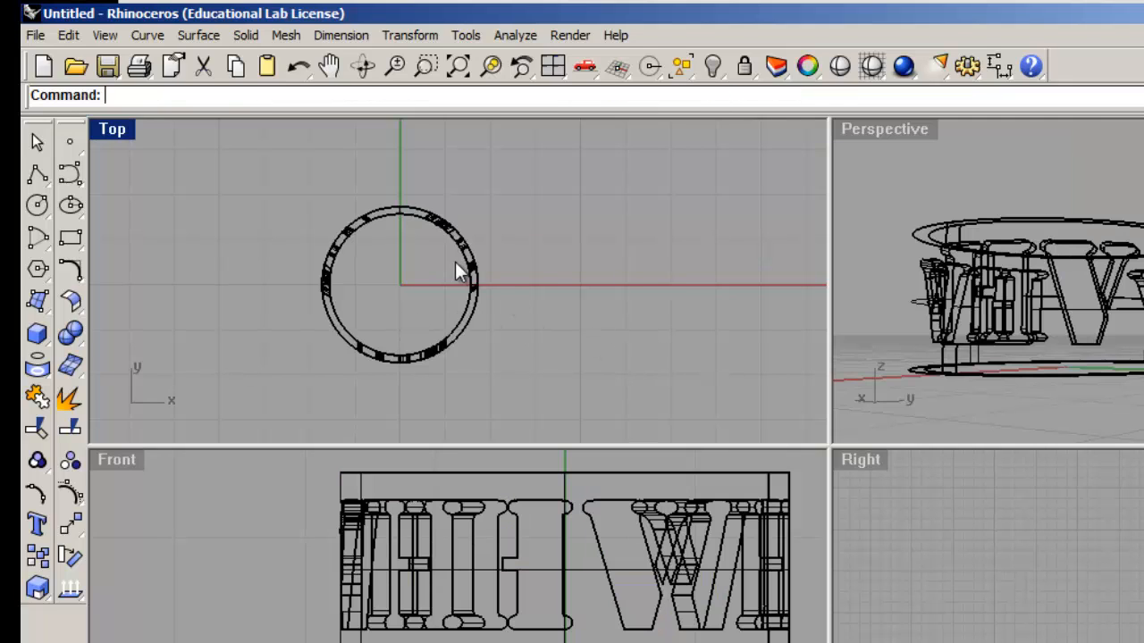
Start saving the ring model under a new name with the file type Stereolithography (*.stl).
{"action": "left_click", "coordinate": [35, 35]}
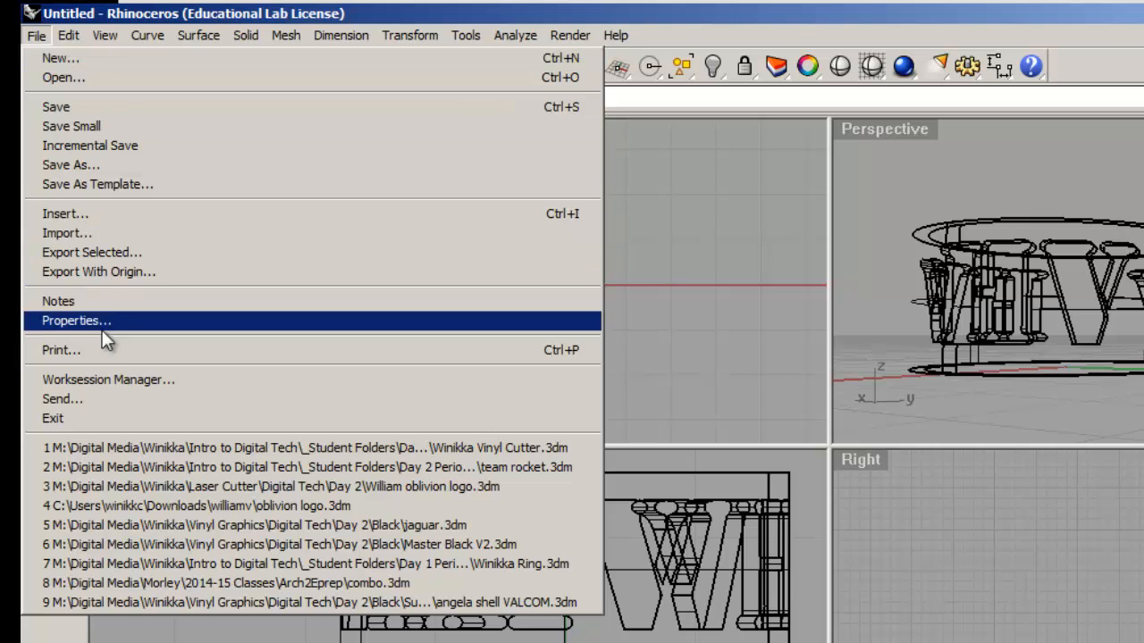
{"action": "left_click", "coordinate": [99, 167]}
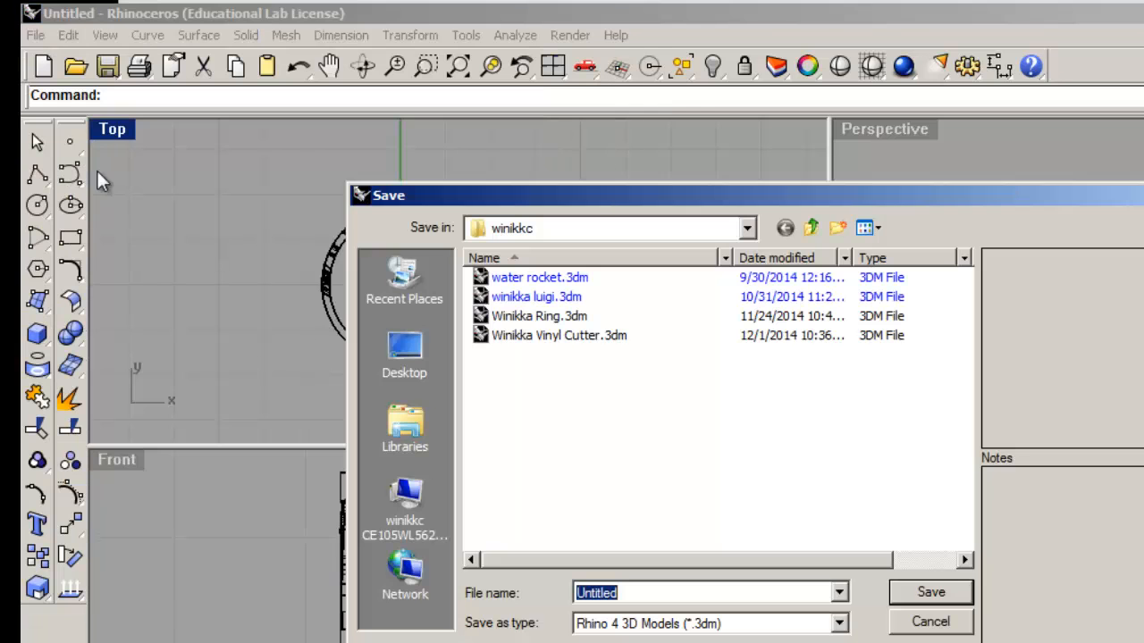
{"action": "left_click", "coordinate": [836, 599]}
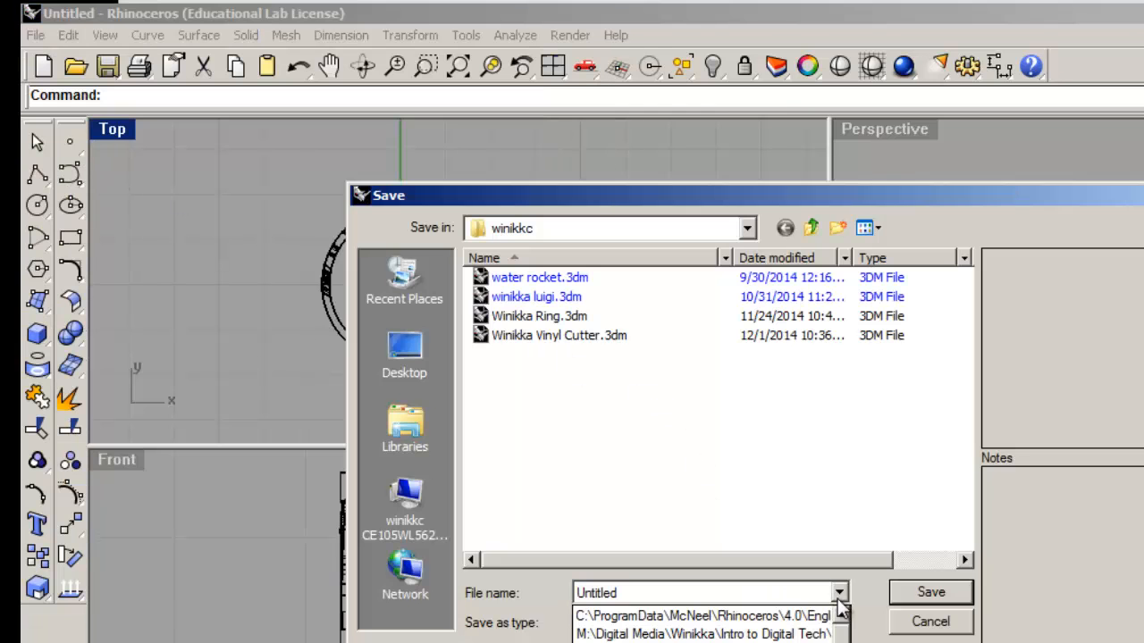
{"action": "left_click", "coordinate": [832, 597]}
{"action": "left_click", "coordinate": [801, 642]}
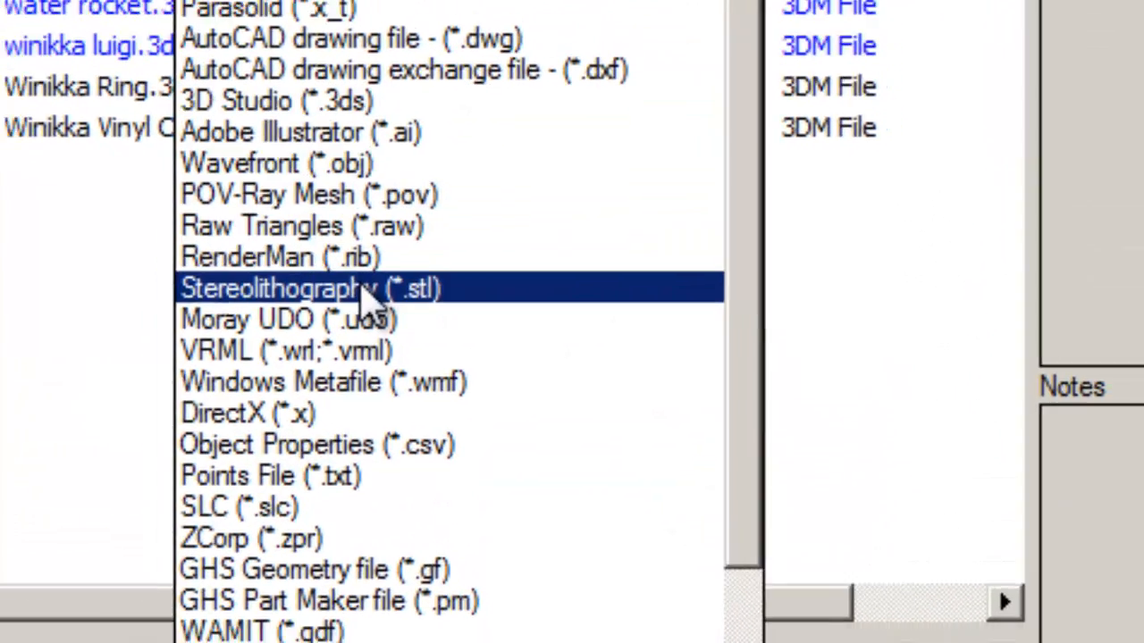
{"action": "left_click", "coordinate": [358, 286]}
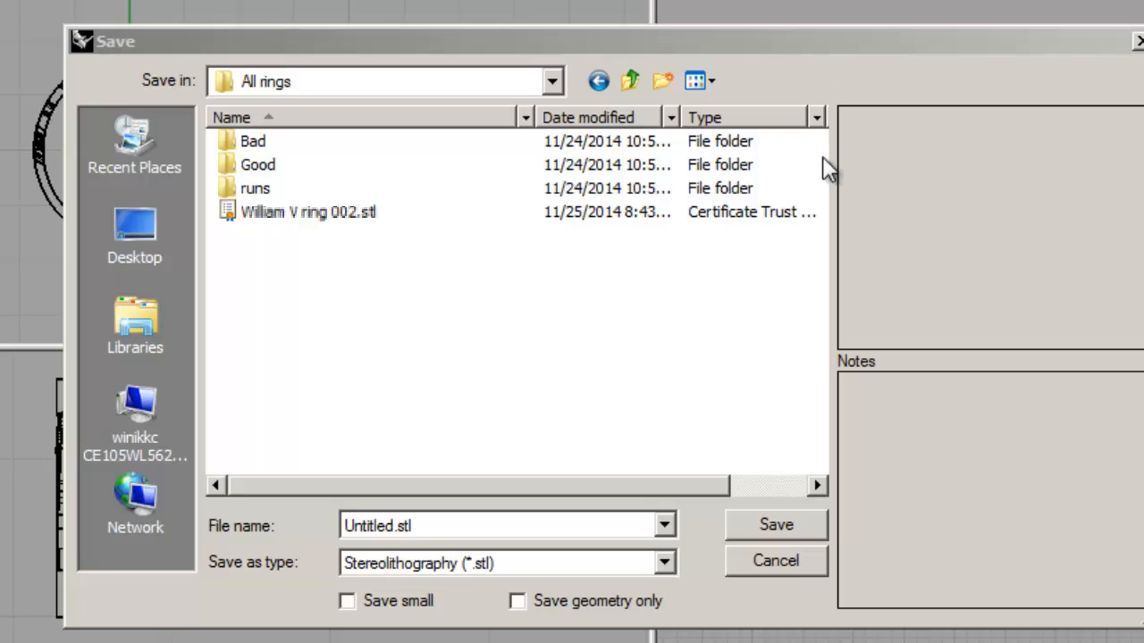
Save the ring as Teacher.stl in the All rings folder, with a 0.01 inch mesh tolerance, Binary file type and open objects exported.
{"action": "double_click", "coordinate": [396, 527]}
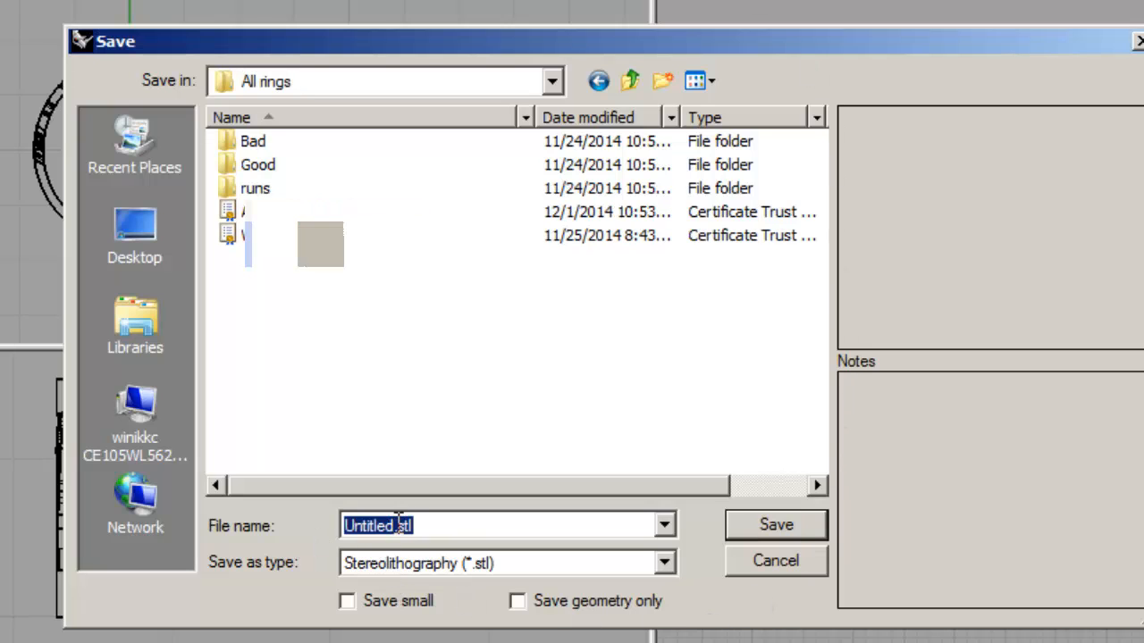
{"action": "left_click_drag", "start_coordinate": [399, 527], "coordinate": [304, 529]}
{"action": "type", "text": "Teacher"}
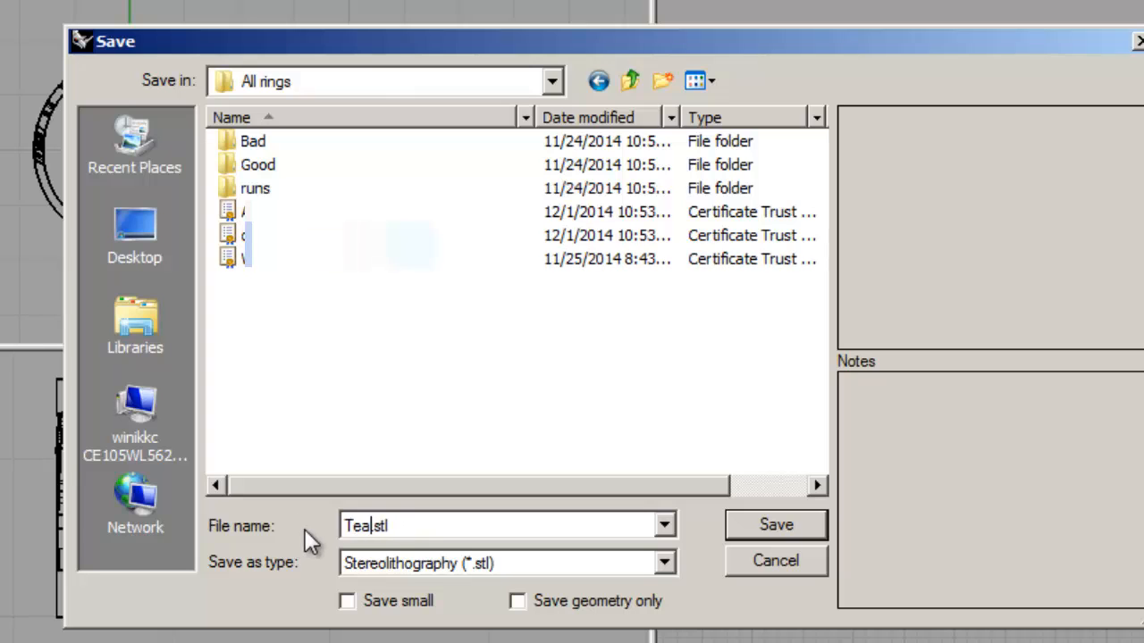
{"action": "left_click", "coordinate": [798, 528]}
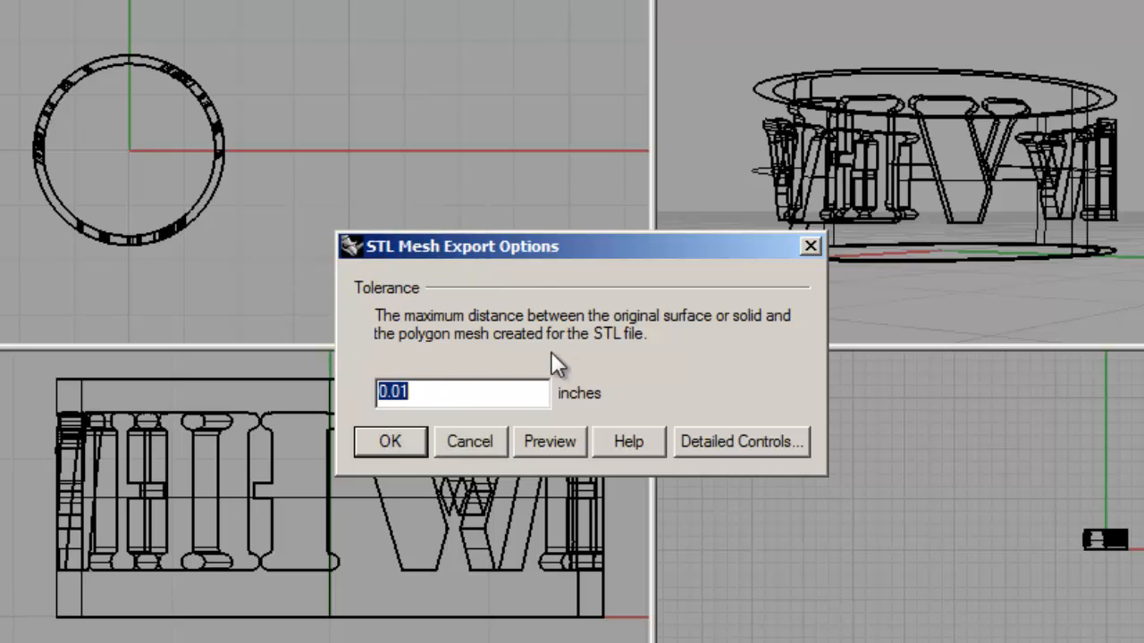
{"action": "left_click", "coordinate": [386, 443]}
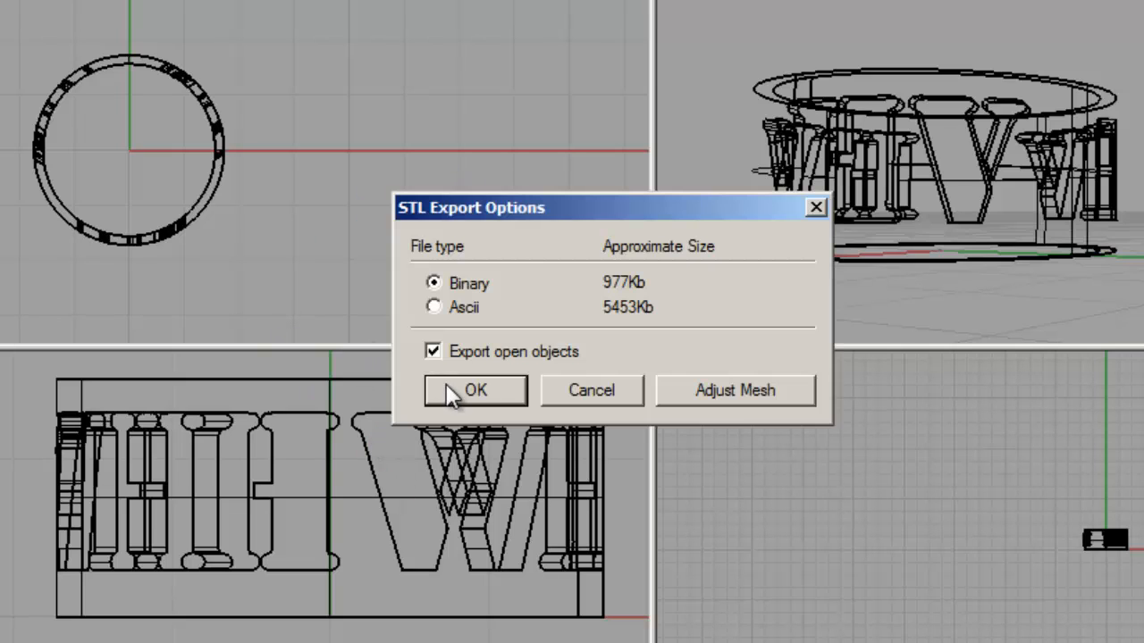
{"action": "left_click", "coordinate": [471, 390]}
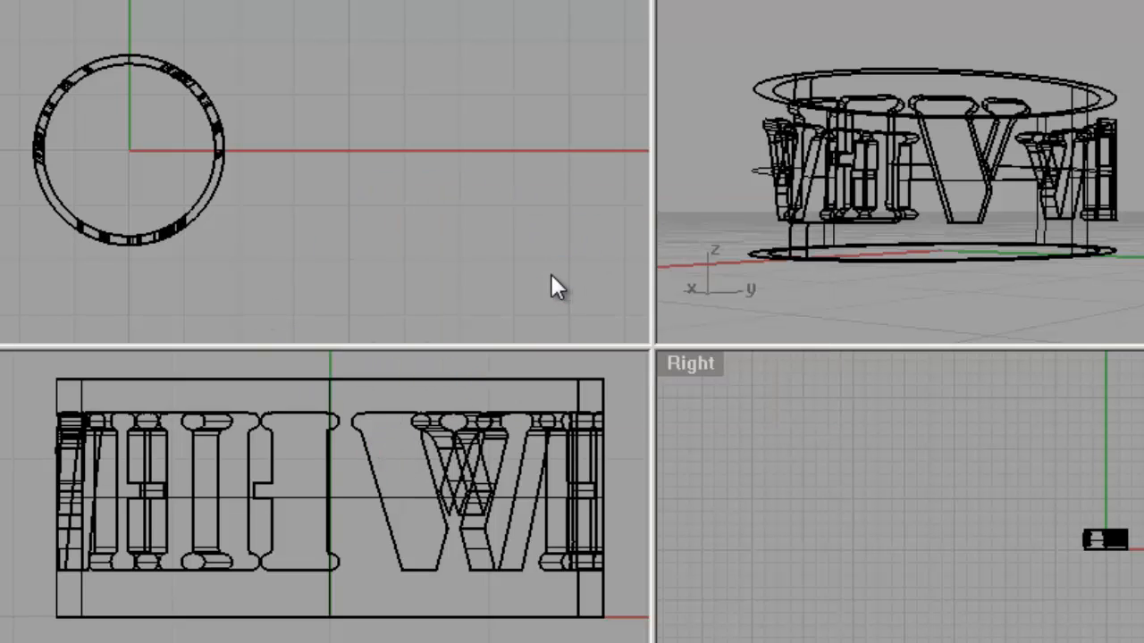